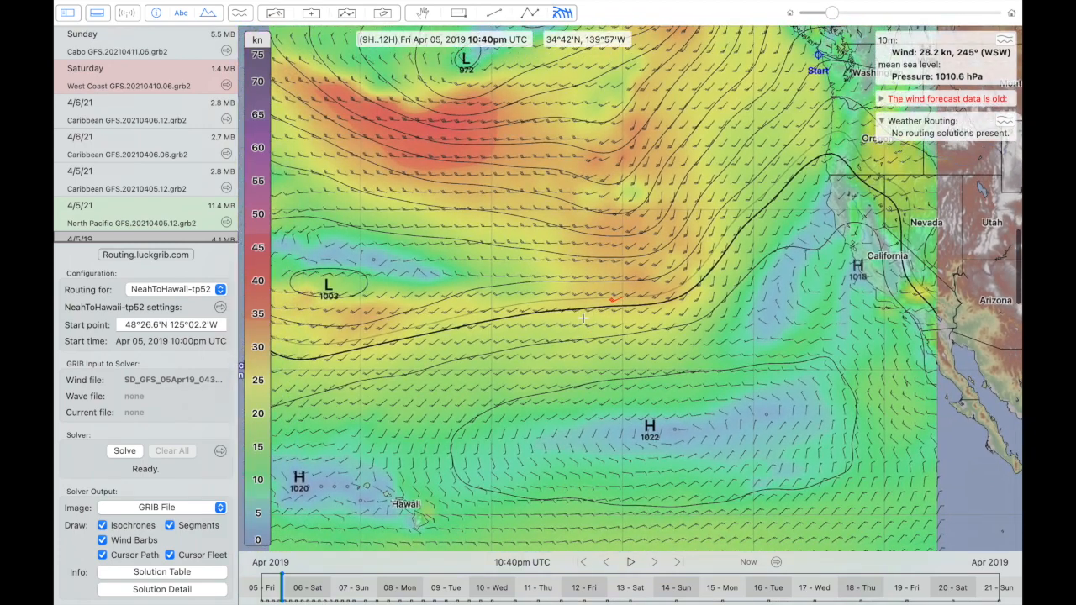
pyautogui.scroll(-3, 583, 318)
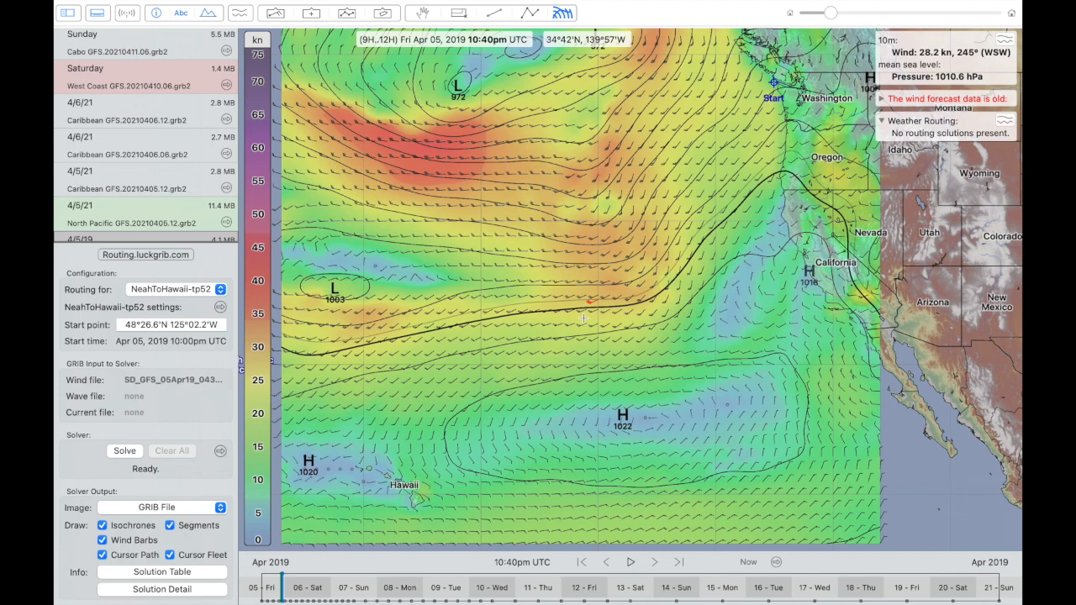
pyautogui.scroll(-2, 583, 317)
pyautogui.scroll(2, 583, 318)
pyautogui.hscroll(-2, 584, 318)
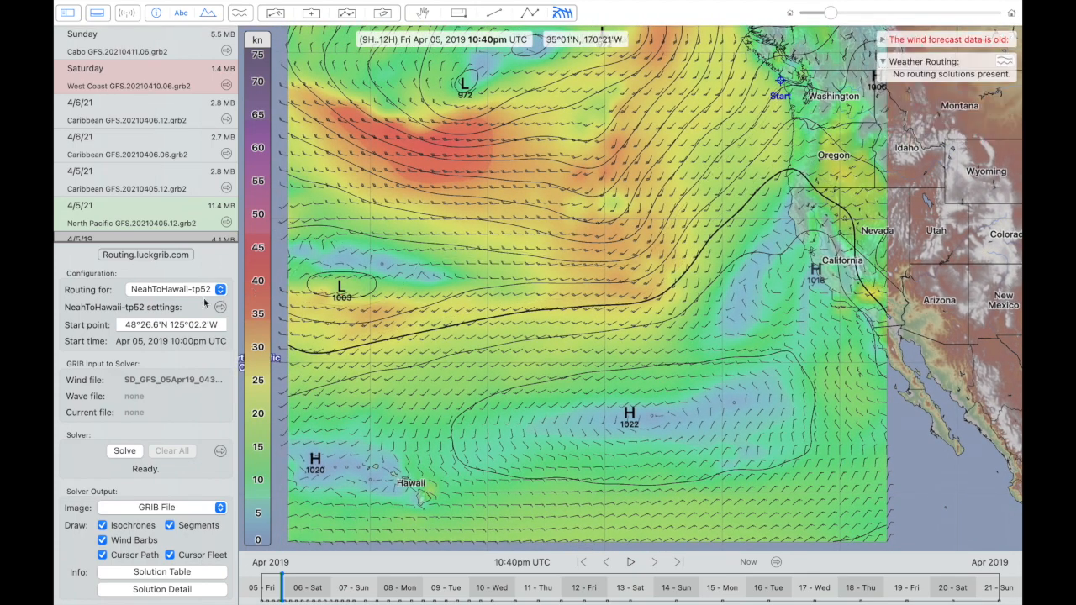
# - Open the Weather Routing documentation at the LuckGrib isochrones page in the Introduction
pyautogui.click(157, 255)
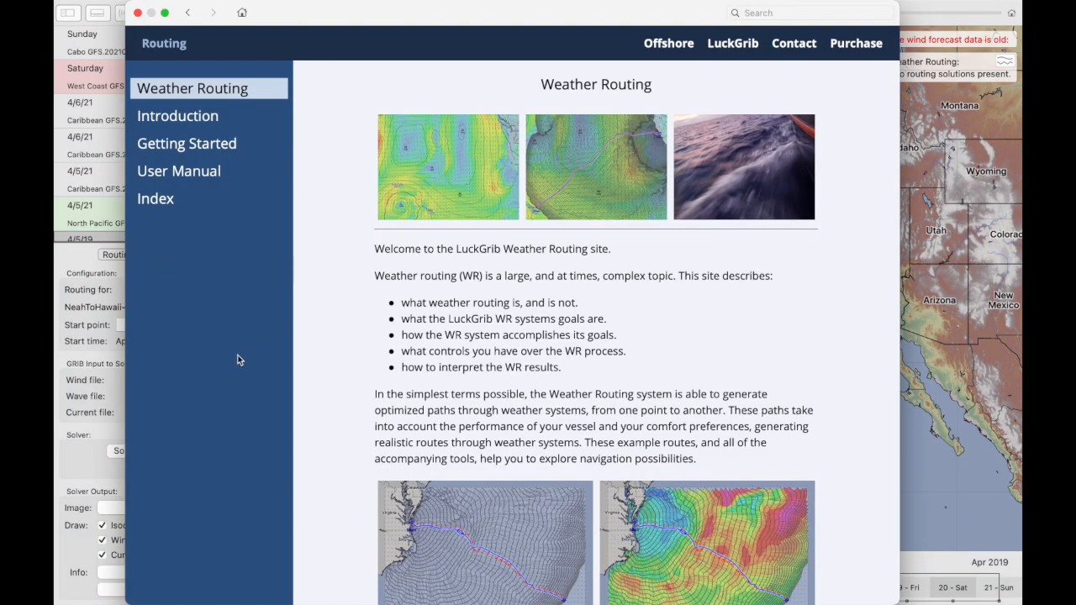
pyautogui.click(185, 120)
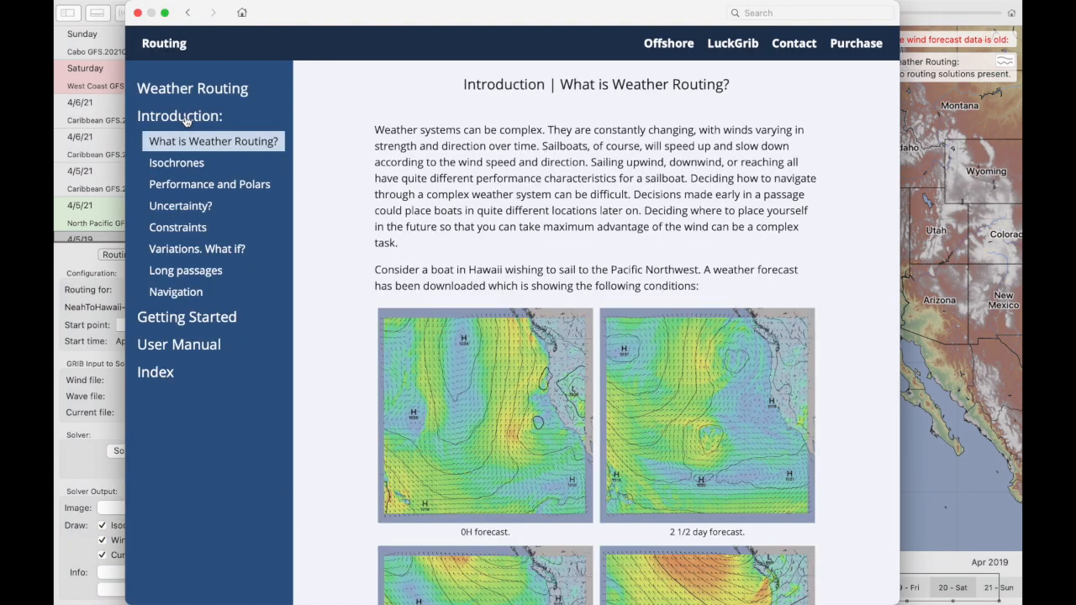
pyautogui.click(179, 165)
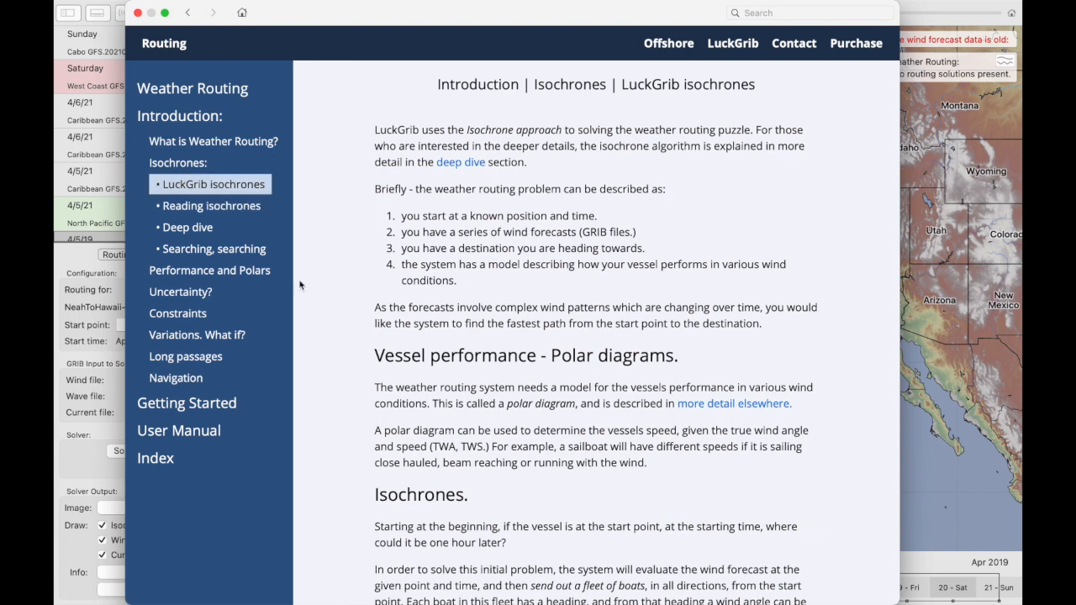
# - Read through the LuckGrib isochrones page, look at Reading isochrones, and close the documentation
pyautogui.scroll(-10, 370, 346)
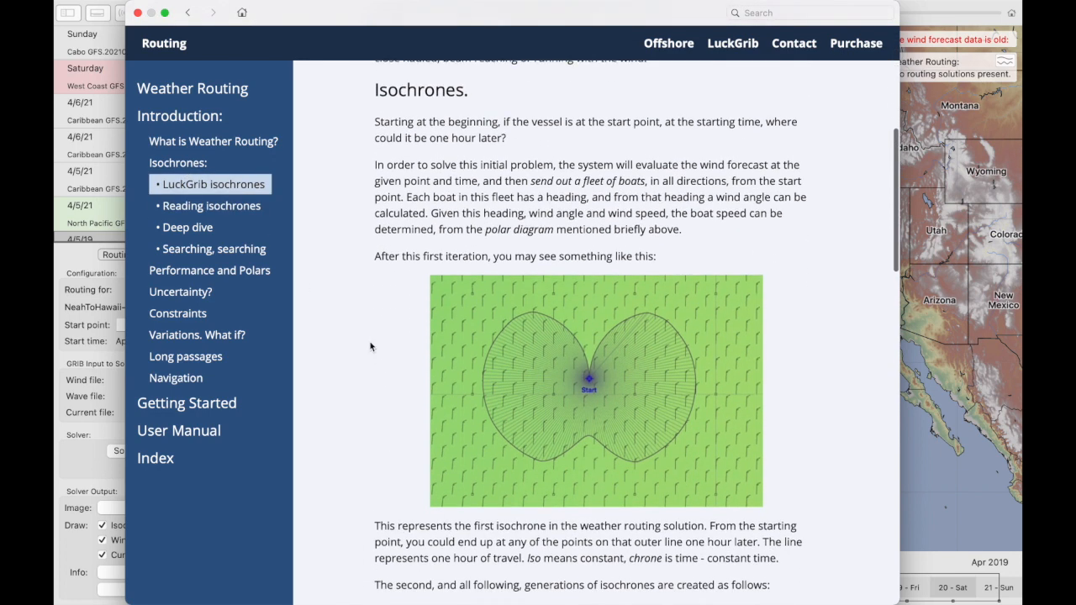
pyautogui.scroll(-1, 370, 346)
pyautogui.scroll(1, 370, 345)
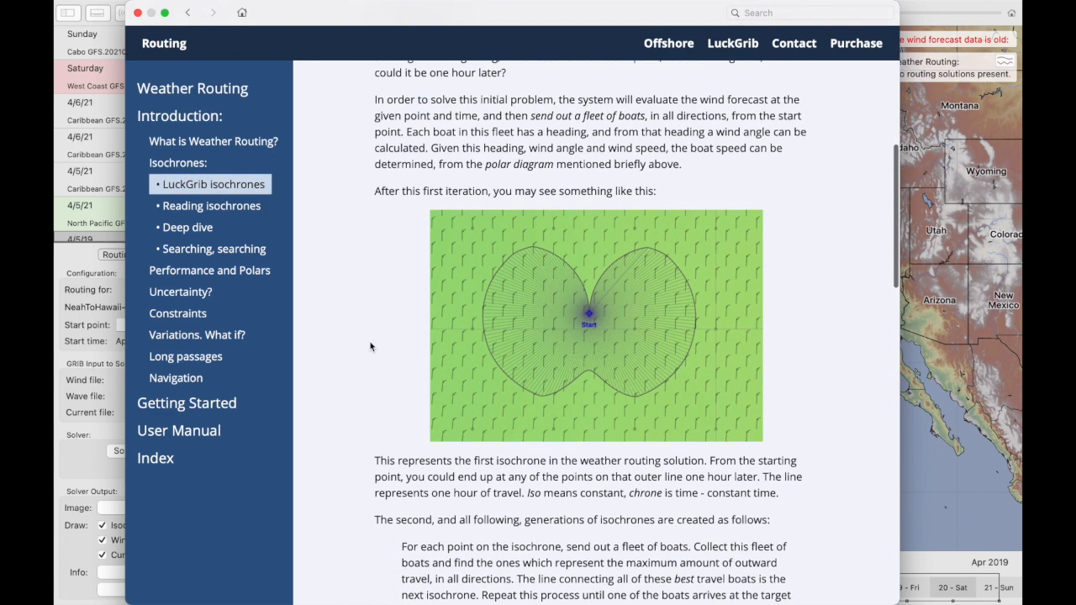
pyautogui.scroll(-4, 370, 345)
pyautogui.scroll(4, 370, 345)
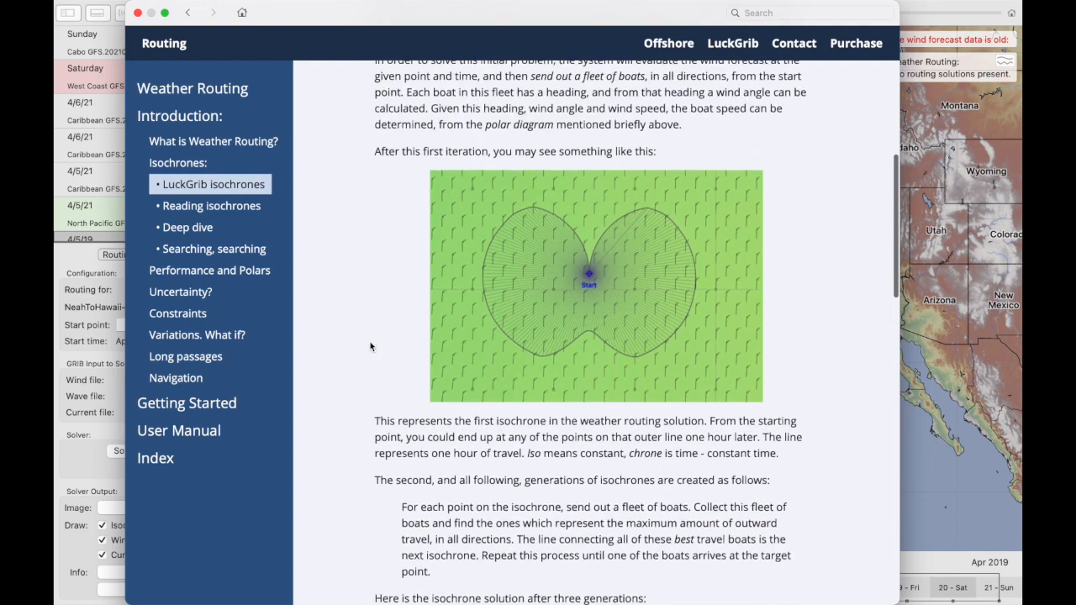
pyautogui.scroll(2, 369, 345)
pyautogui.scroll(-13, 370, 345)
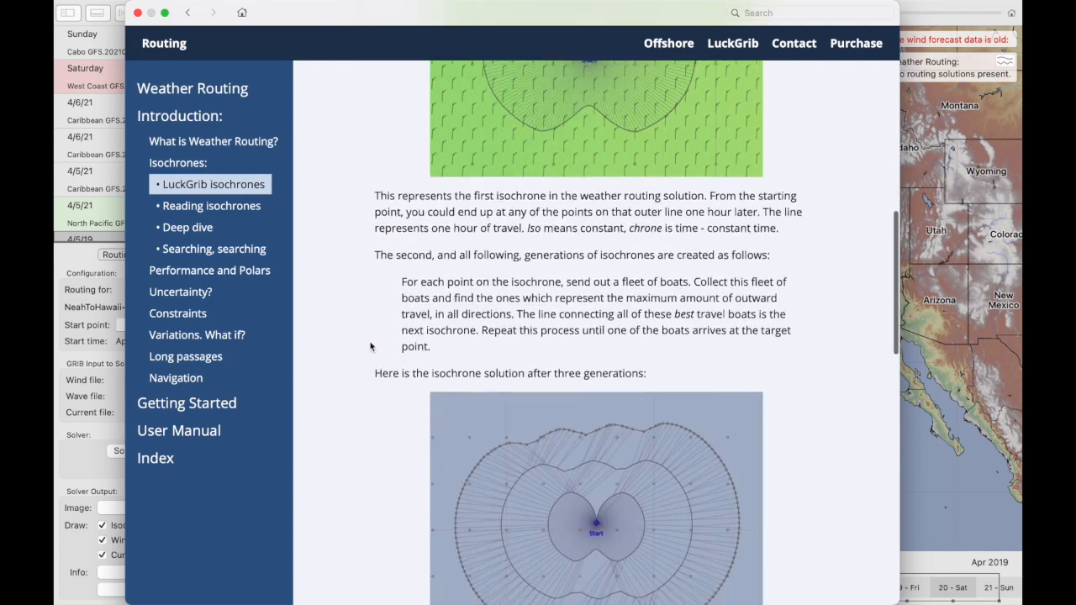
pyautogui.scroll(-7, 370, 345)
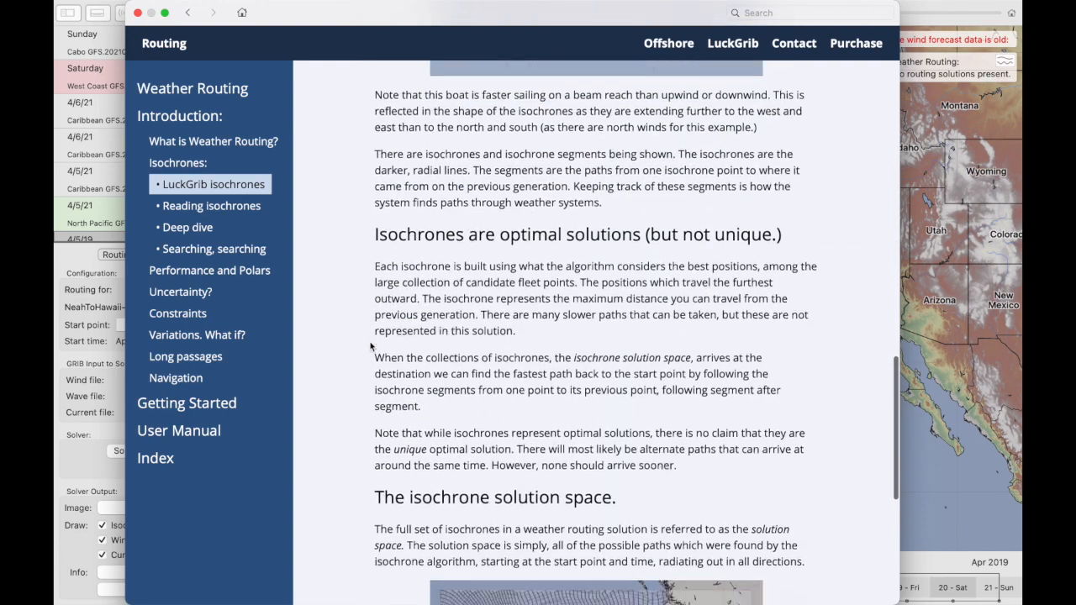
pyautogui.scroll(-5, 370, 346)
pyautogui.scroll(-1, 370, 345)
pyautogui.click(232, 210)
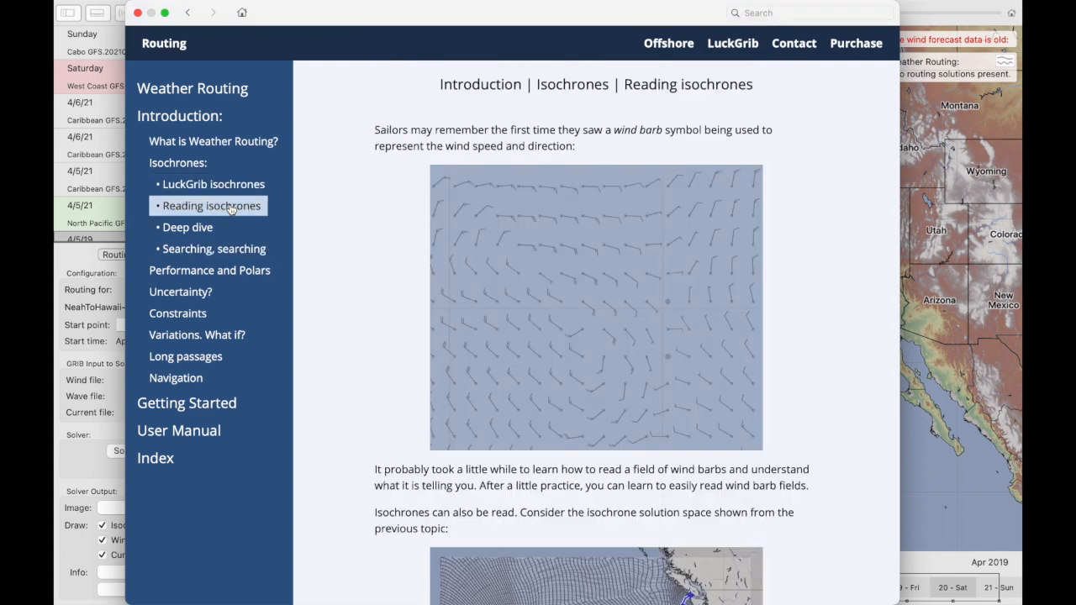
pyautogui.click(137, 13)
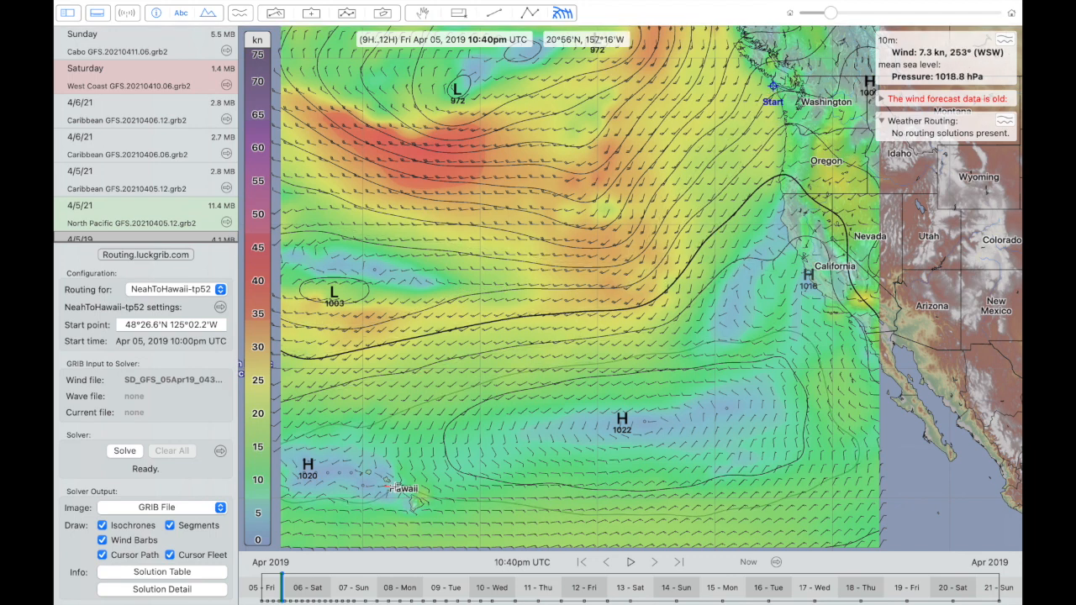
# - Step the wind forecast through April 10, 11 and 12, 2019, and return it to April 5, 8:46pm UTC
pyautogui.moveTo(312, 588); pyautogui.dragTo(499, 594)
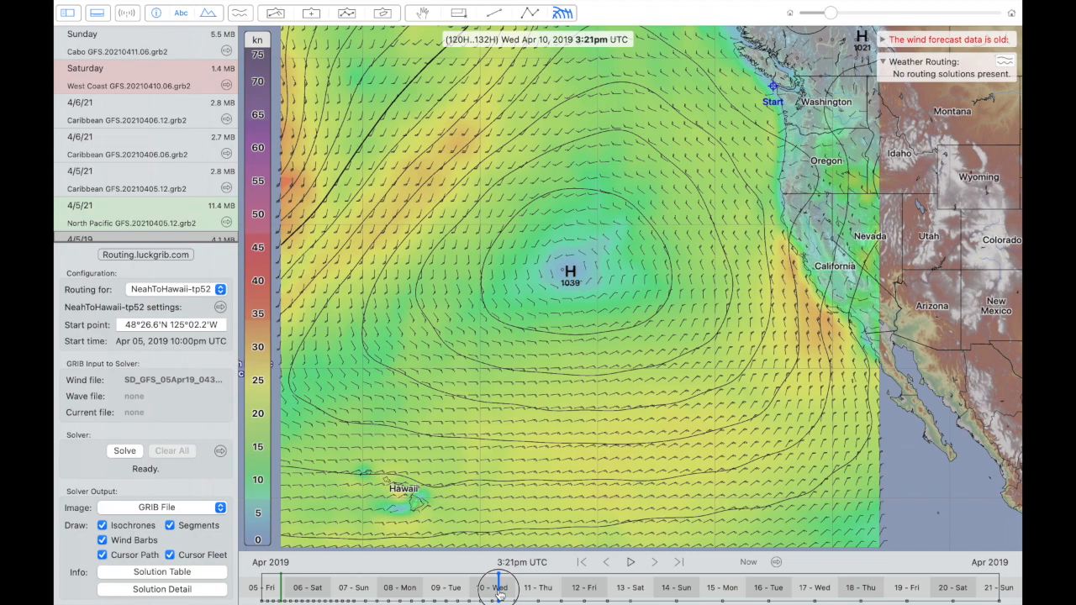
pyautogui.moveTo(499, 594); pyautogui.dragTo(556, 592)
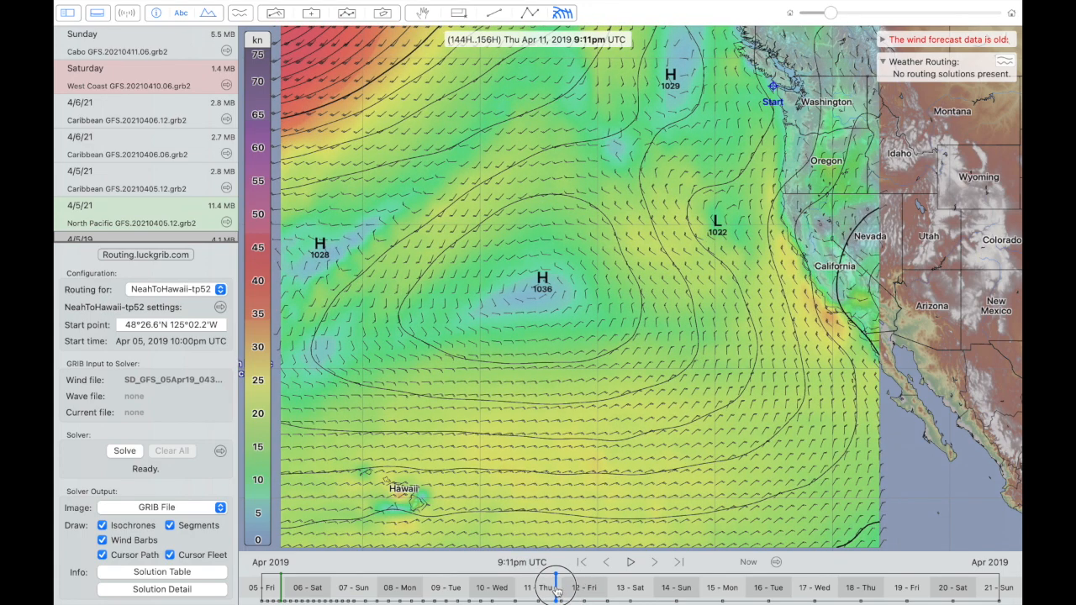
pyautogui.moveTo(556, 592); pyautogui.dragTo(579, 592)
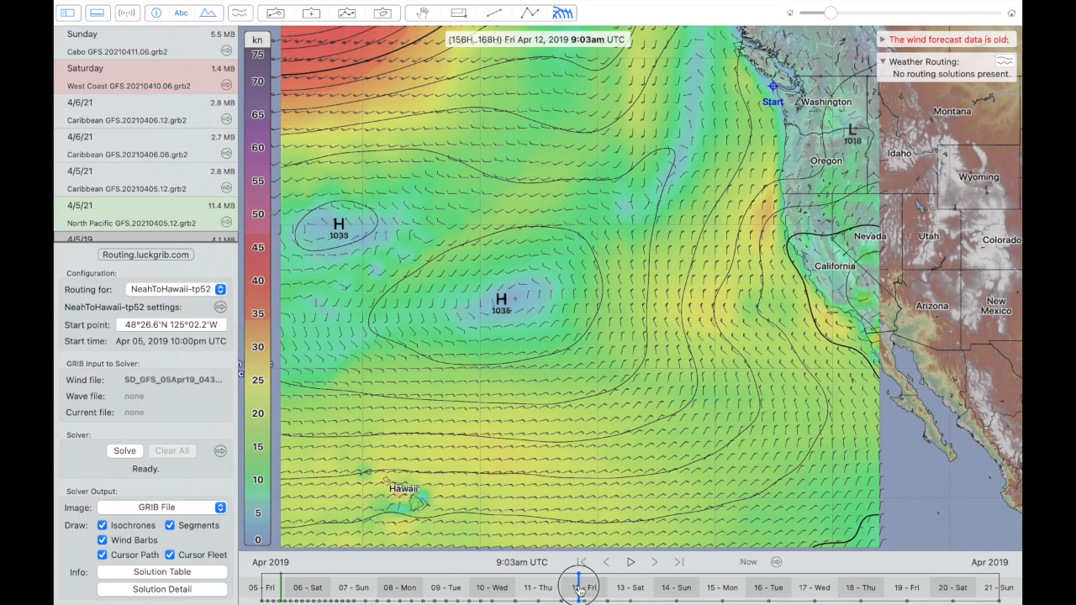
pyautogui.moveTo(579, 591); pyautogui.dragTo(278, 579)
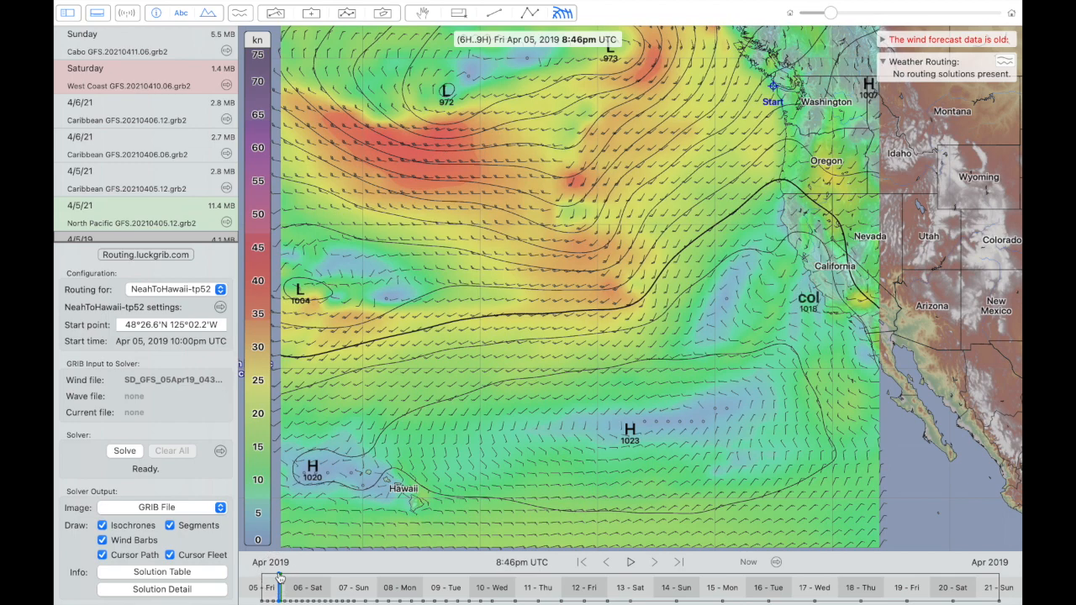
# - Examine the April 5 wind field close up around the start point off the Washington coast
pyautogui.scroll(5, 773, 96)
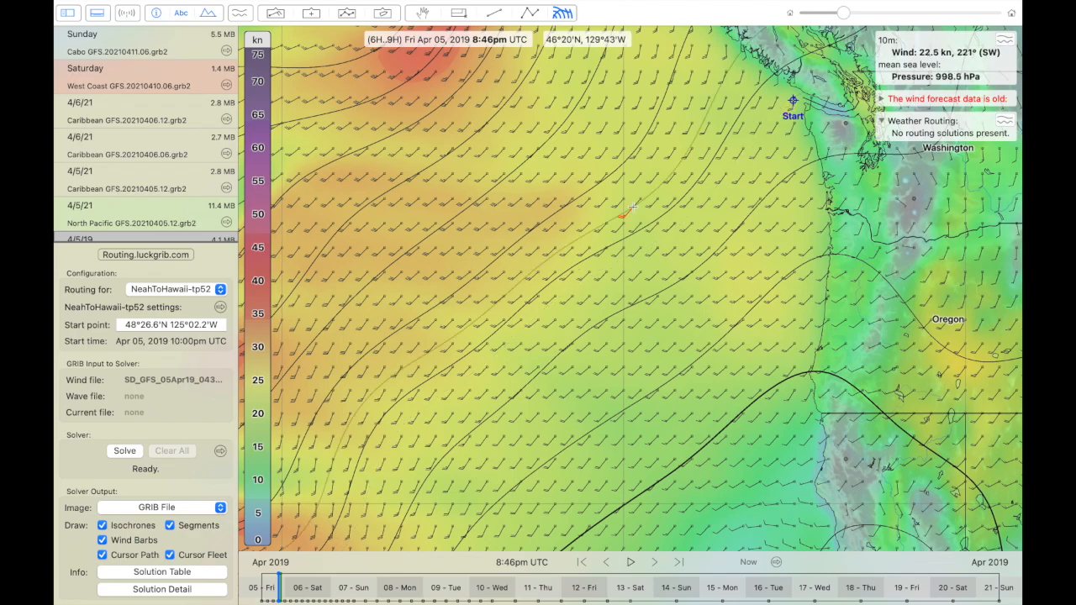
pyautogui.scroll(-5, 713, 116)
pyautogui.scroll(-5, 633, 206)
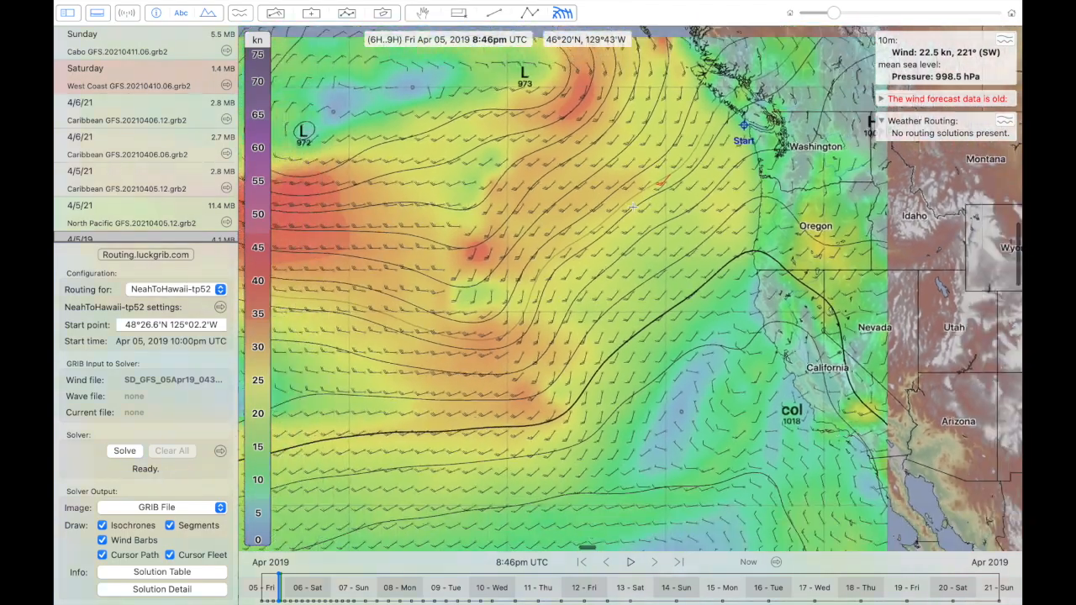
pyautogui.scroll(-1, 633, 206)
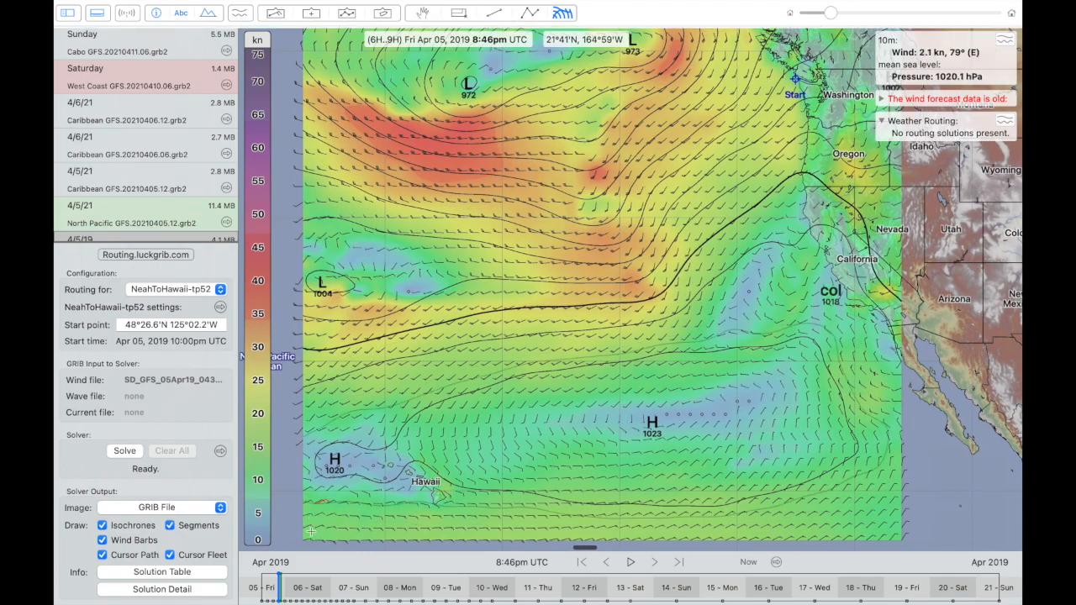
# - Review the forecast backwards from April 14 through April 11, 9 and 7 to April 6, 2019, checking winds between Hawaii and the start
pyautogui.moveTo(283, 588); pyautogui.dragTo(694, 589)
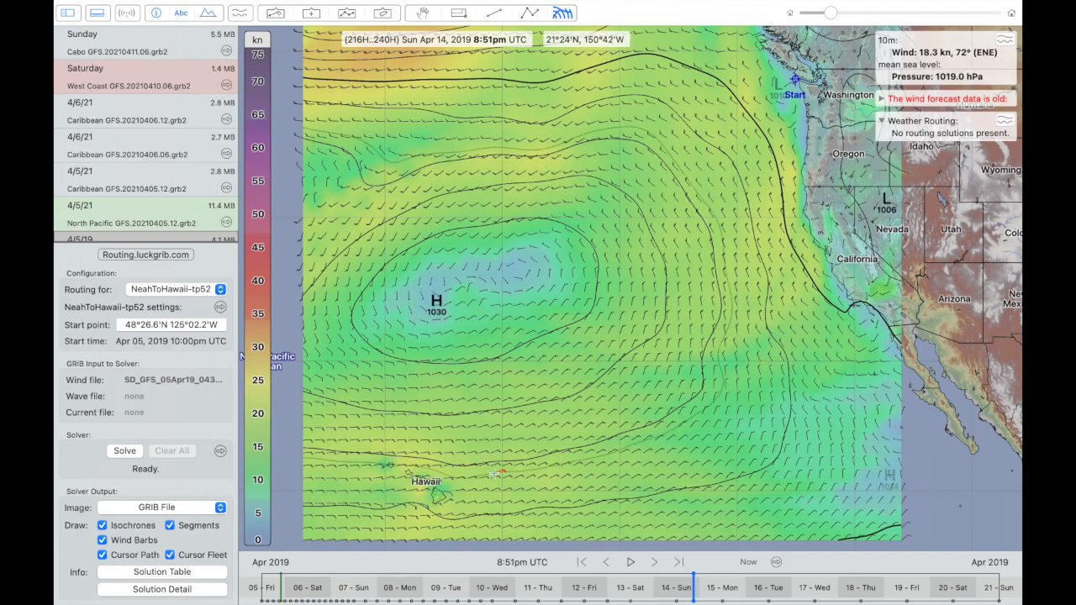
pyautogui.moveTo(691, 586); pyautogui.dragTo(556, 588)
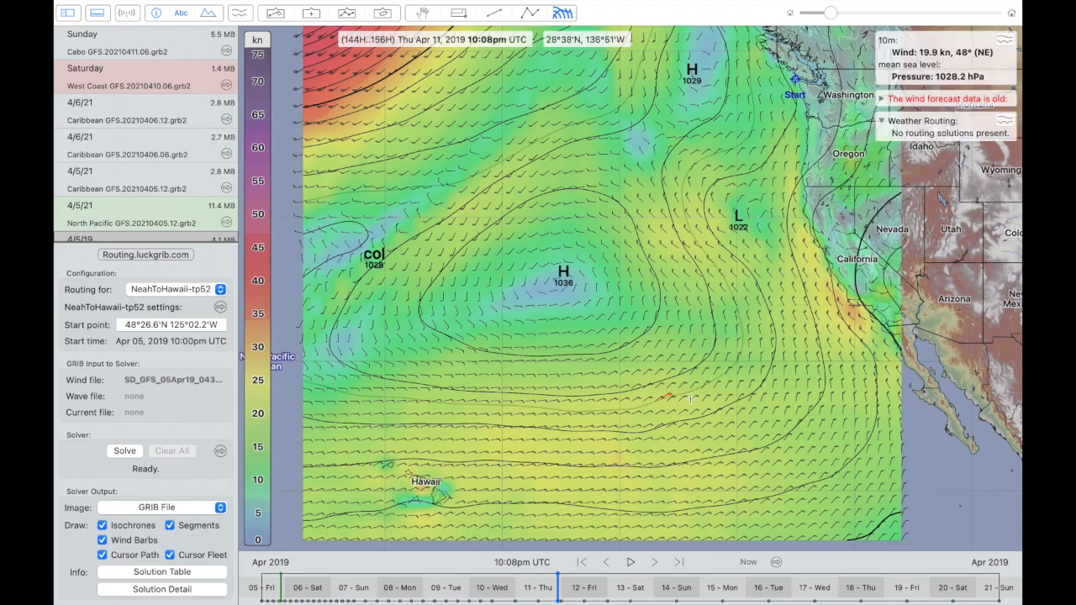
pyautogui.moveTo(558, 579); pyautogui.dragTo(431, 583)
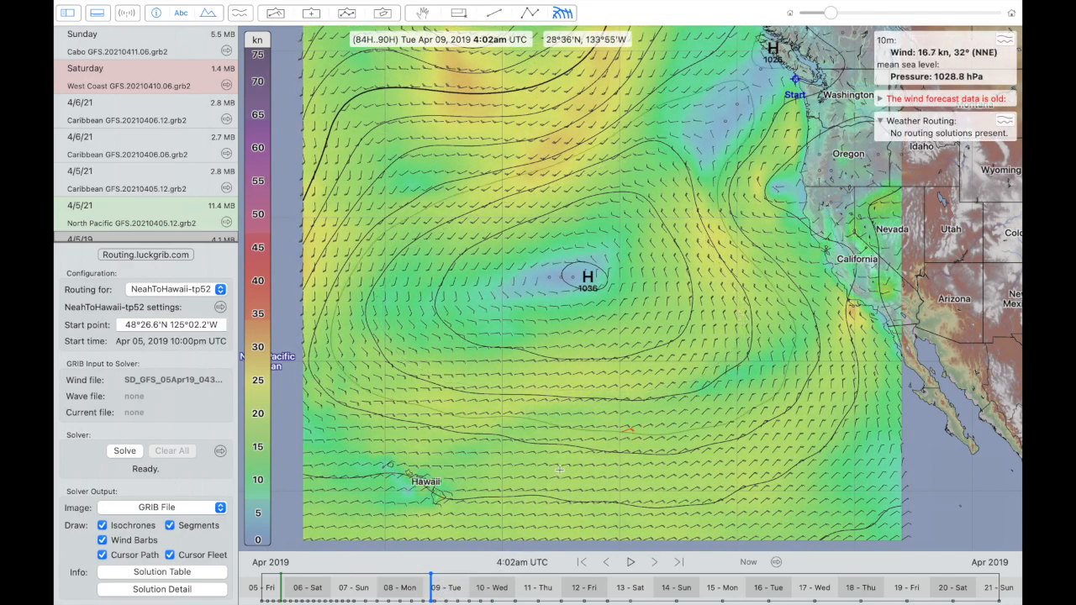
pyautogui.moveTo(429, 587)
pyautogui.mouseDown()
pyautogui.moveTo(278, 588)
pyautogui.moveTo(375, 588)
pyautogui.mouseUp()
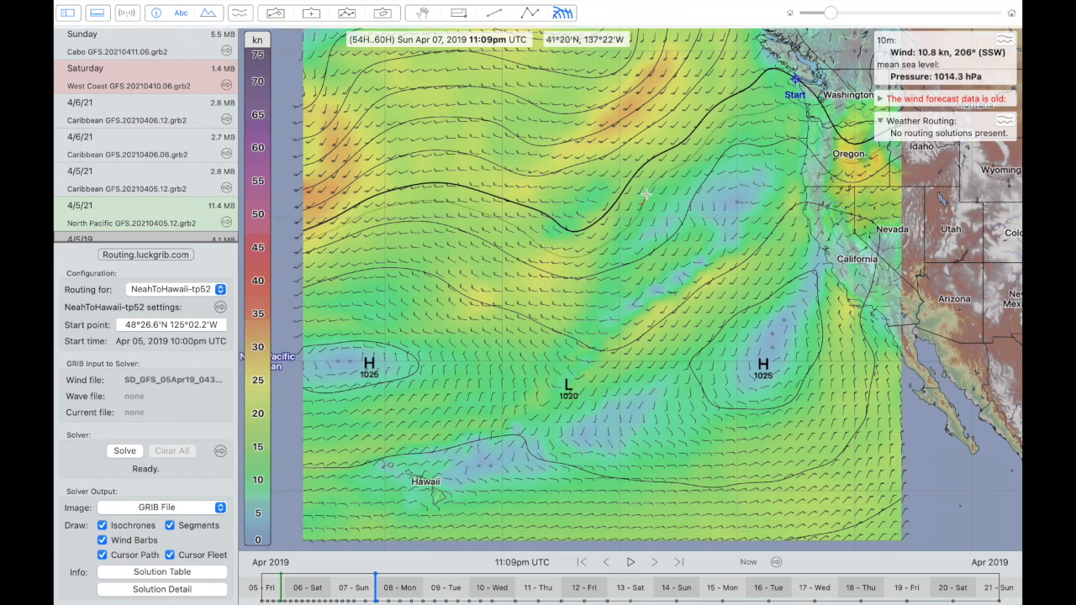
pyautogui.moveTo(372, 591)
pyautogui.mouseDown()
pyautogui.moveTo(444, 595)
pyautogui.moveTo(282, 581)
pyautogui.mouseUp()
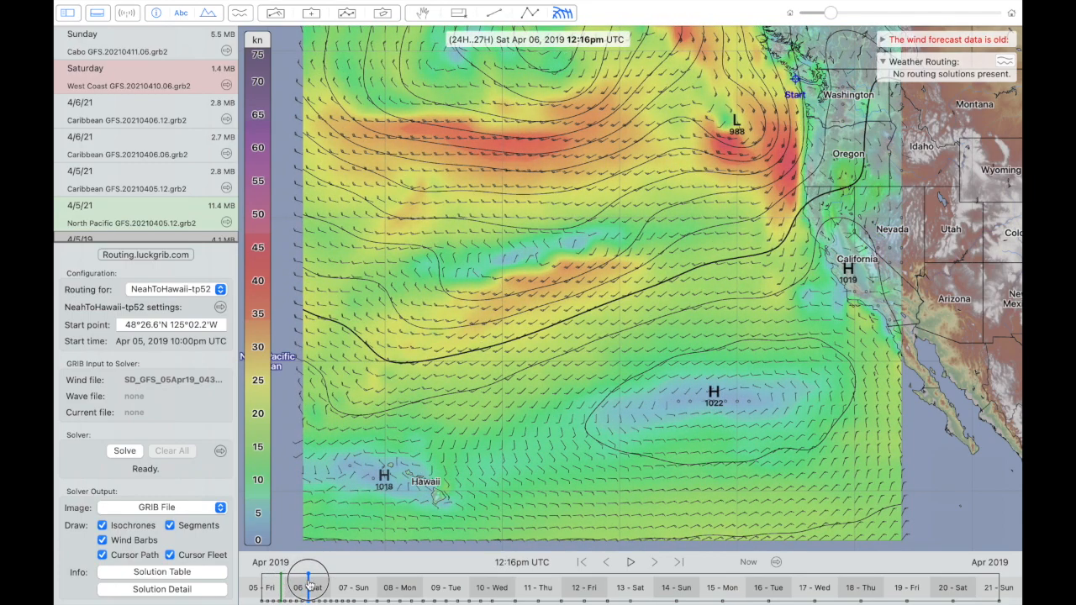
# - Set the forecast time to April 7, 2019, 2:05am UTC and solve the NeahToHawaii-tp52 weather routing
pyautogui.moveTo(308, 583); pyautogui.dragTo(345, 587)
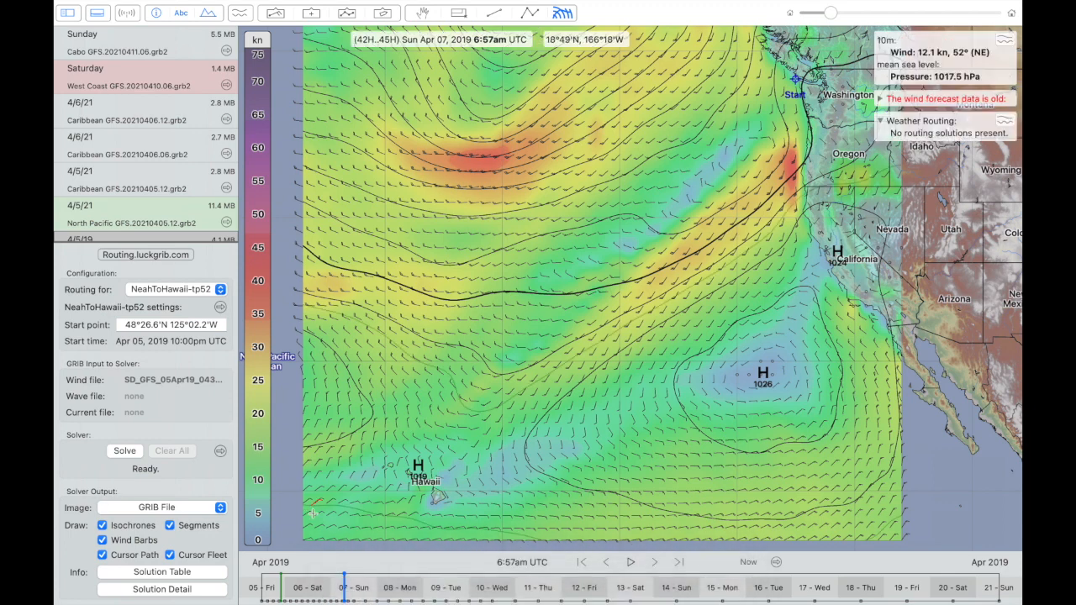
pyautogui.moveTo(345, 580)
pyautogui.mouseDown()
pyautogui.moveTo(392, 588)
pyautogui.moveTo(286, 584)
pyautogui.moveTo(344, 594)
pyautogui.moveTo(334, 593)
pyautogui.mouseUp()
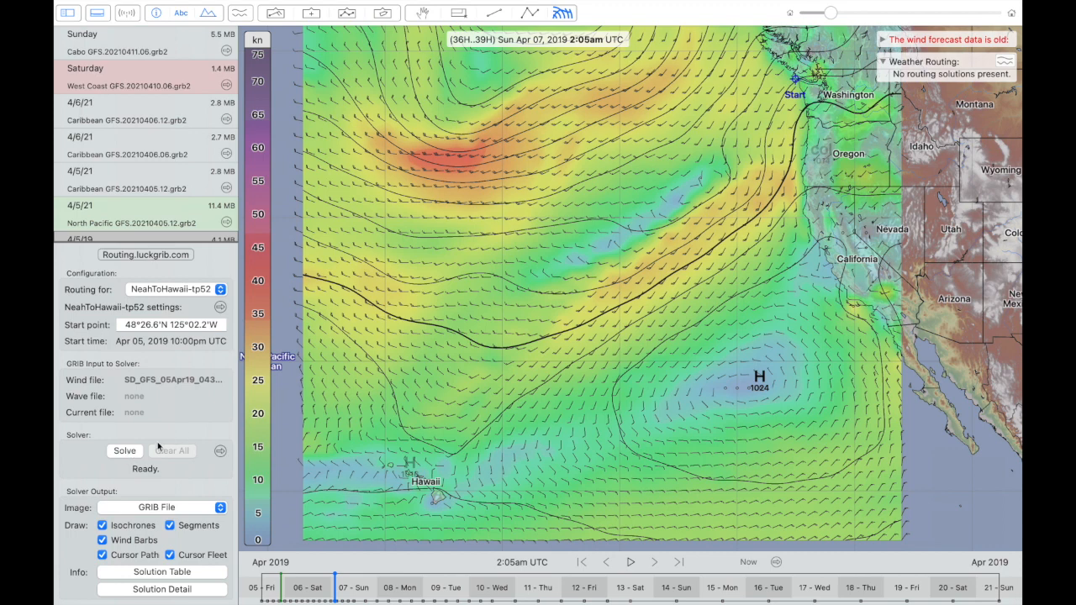
pyautogui.click(120, 451)
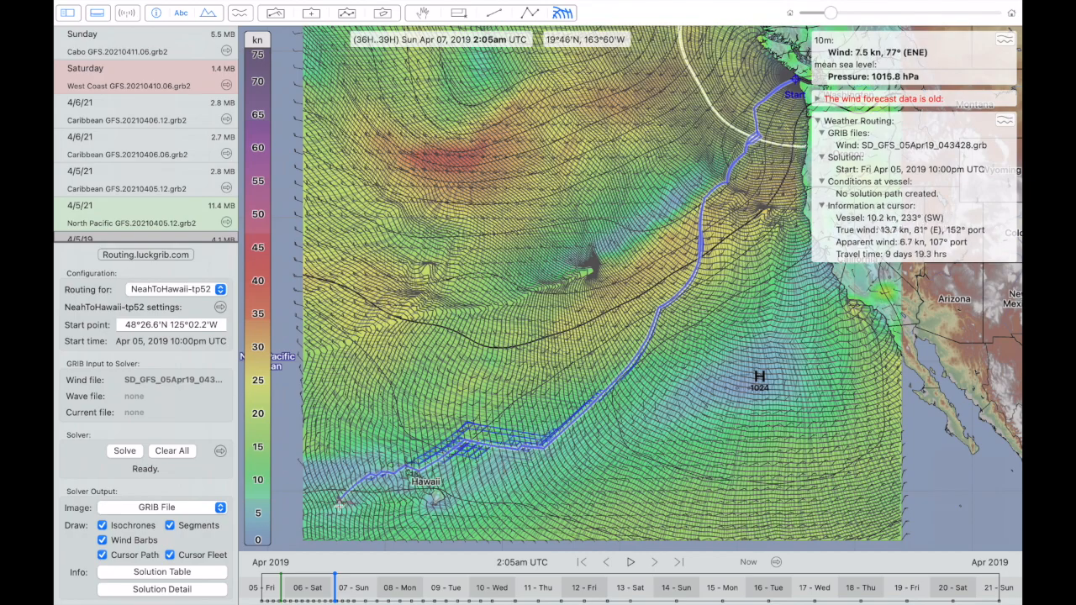
# - Advance the forecast to April 11, 2019, 12:11am UTC and set the solver output to No Image Displayed
pyautogui.moveTo(334, 593); pyautogui.dragTo(515, 595)
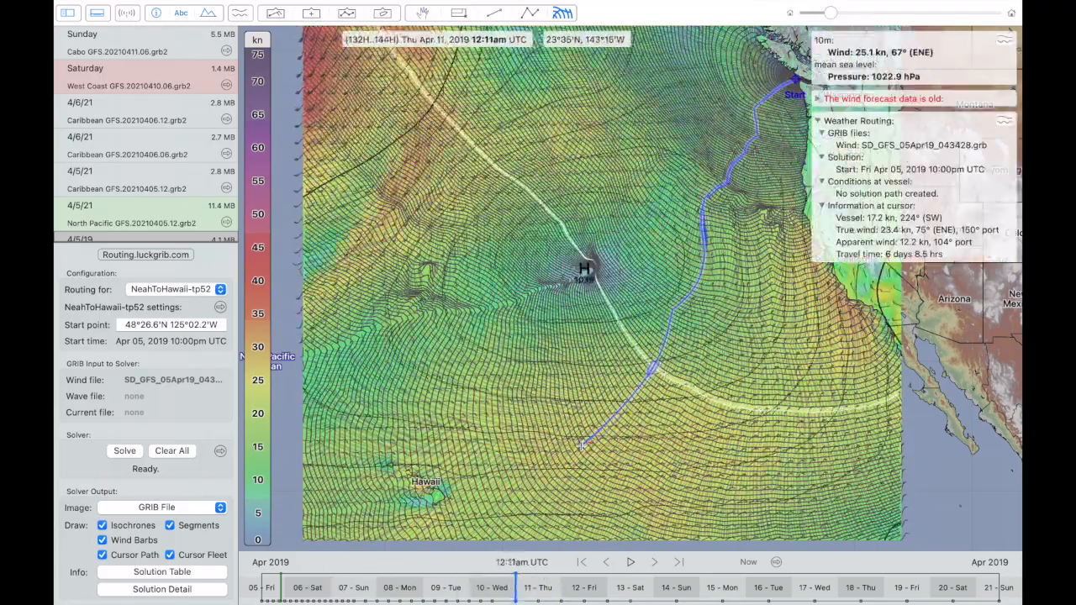
pyautogui.scroll(5, 589, 370)
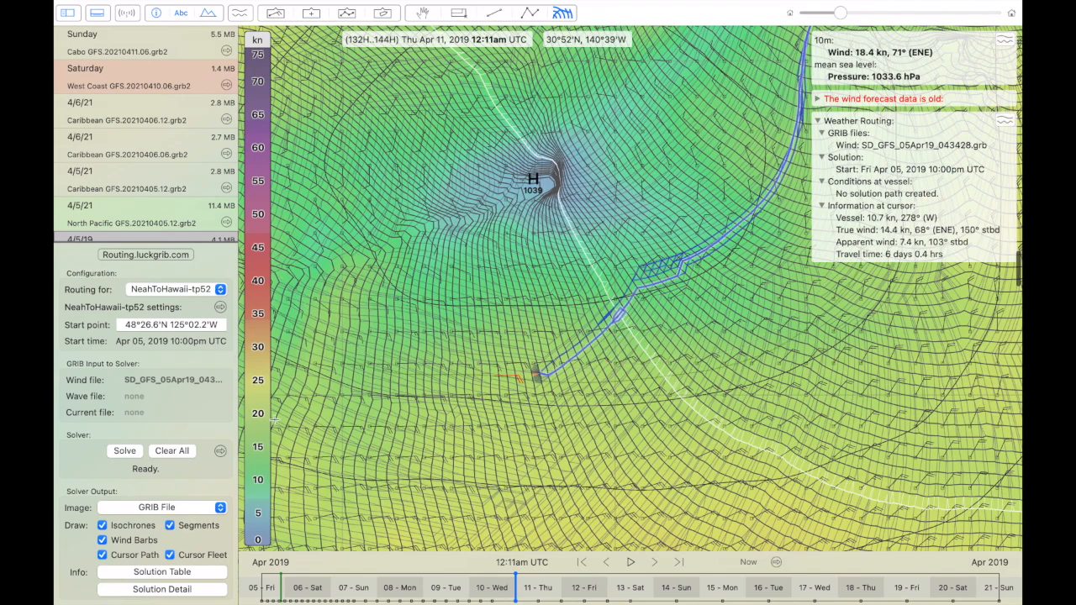
pyautogui.click(135, 508)
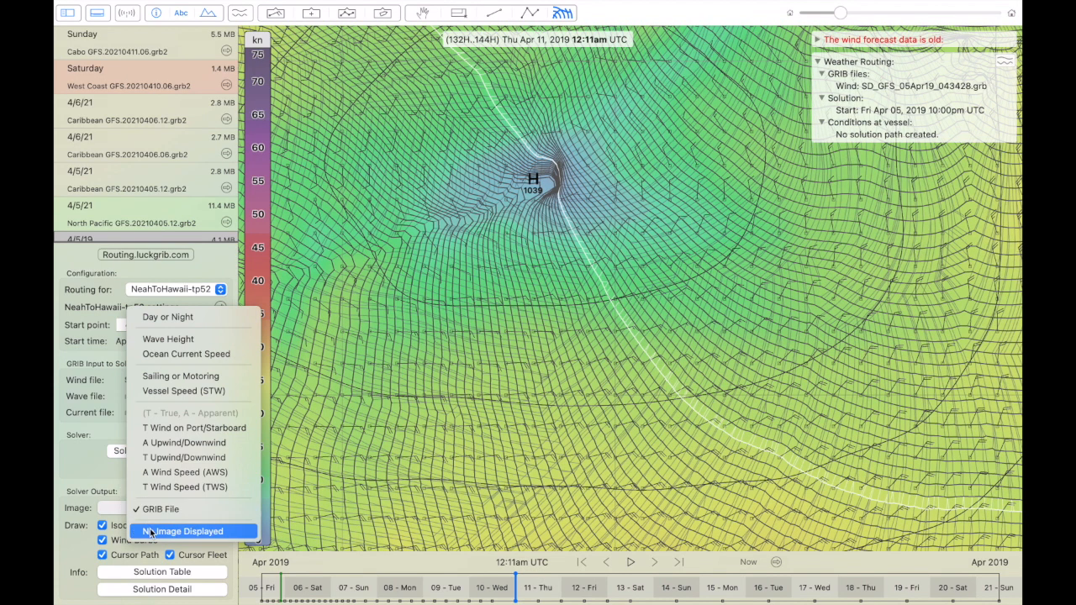
pyautogui.click(149, 529)
pyautogui.scroll(-3, 600, 362)
pyautogui.scroll(-1, 600, 362)
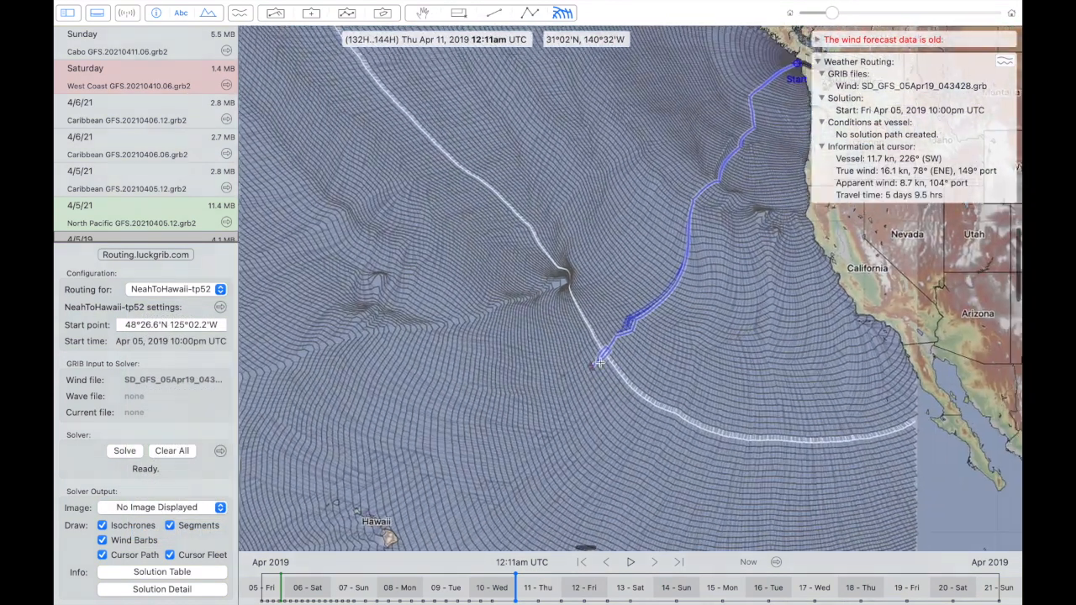
# - Move the forecast time to April 8, 2019, 3:21pm UTC and examine the isochrones and cursor paths around the start point
pyautogui.hscroll(3, 600, 363)
pyautogui.scroll(2, 599, 363)
pyautogui.moveTo(516, 582)
pyautogui.mouseDown()
pyautogui.moveTo(512, 570)
pyautogui.moveTo(280, 575)
pyautogui.moveTo(406, 586)
pyautogui.mouseUp()
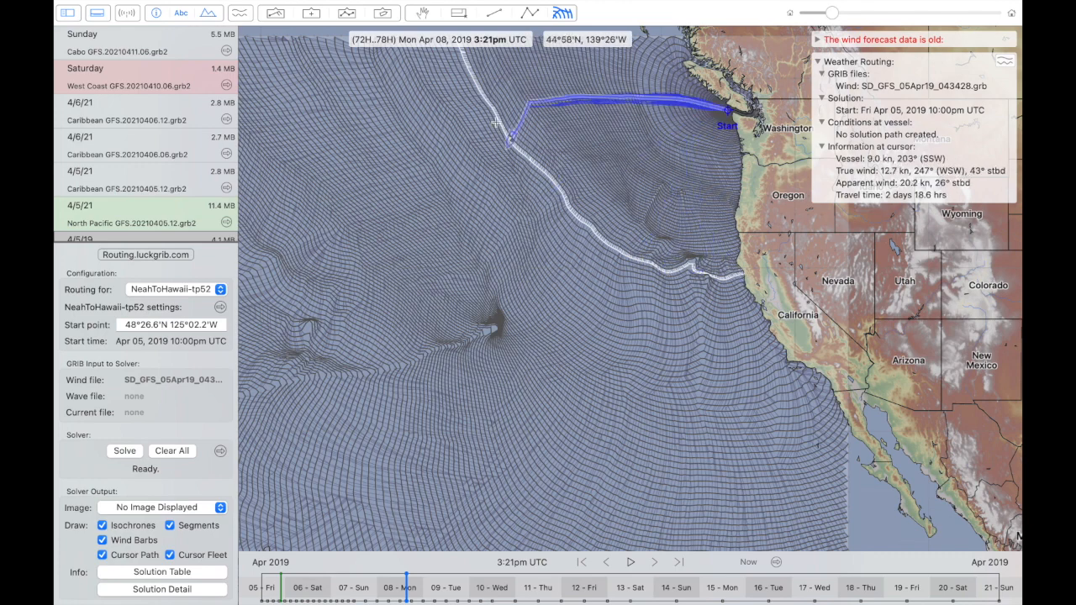
pyautogui.scroll(-2, 500, 121)
pyautogui.scroll(2, 500, 121)
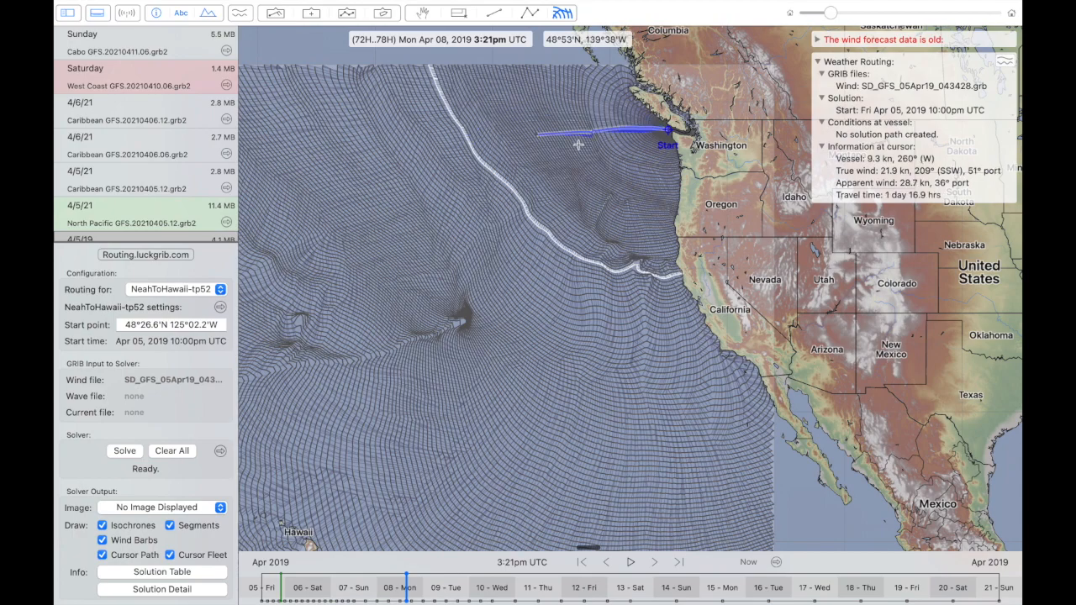
pyautogui.scroll(1, 644, 143)
pyautogui.scroll(2, 643, 143)
pyautogui.scroll(-2, 644, 143)
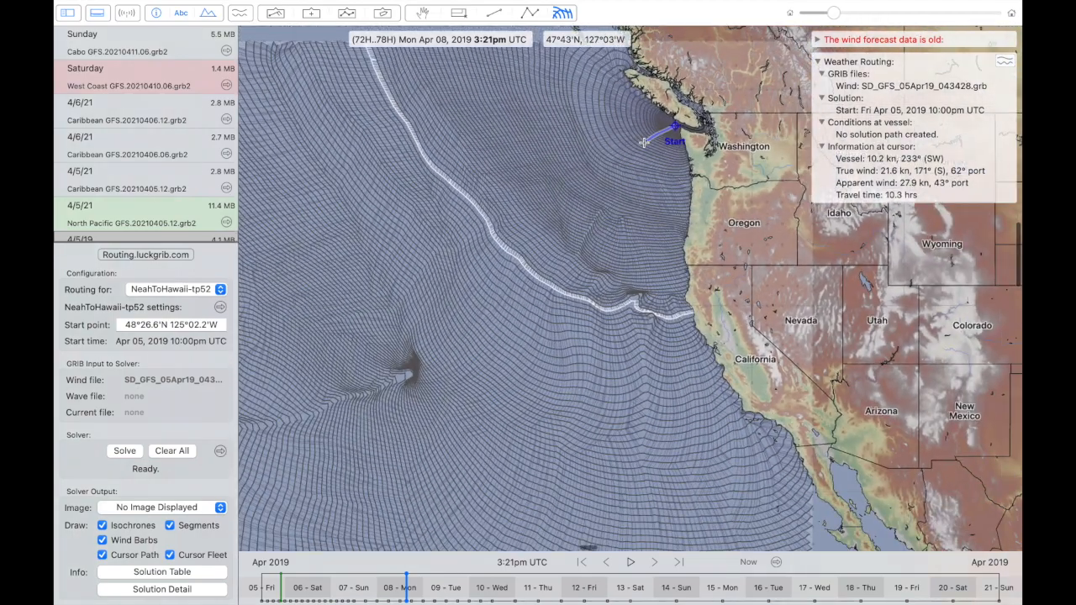
pyautogui.hscroll(-2, 644, 143)
pyautogui.scroll(1, 644, 143)
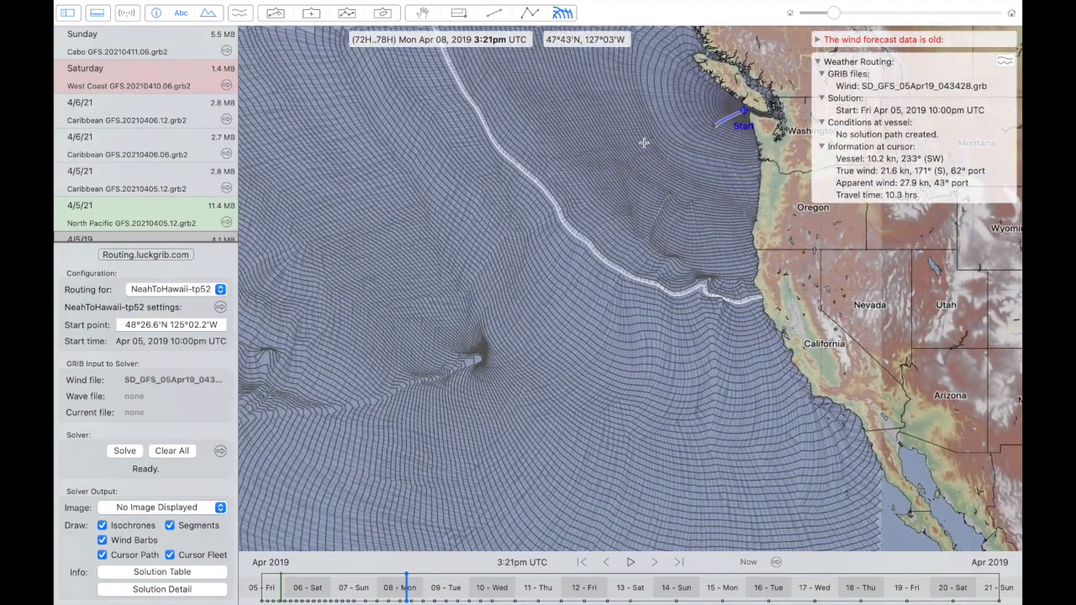
# - Examine the cursor paths across the solution on April 8, 2019, 3:21pm UTC and at April 7, 1:09am UTC, as far as its western edge
pyautogui.scroll(-2, 644, 143)
pyautogui.scroll(-1, 644, 143)
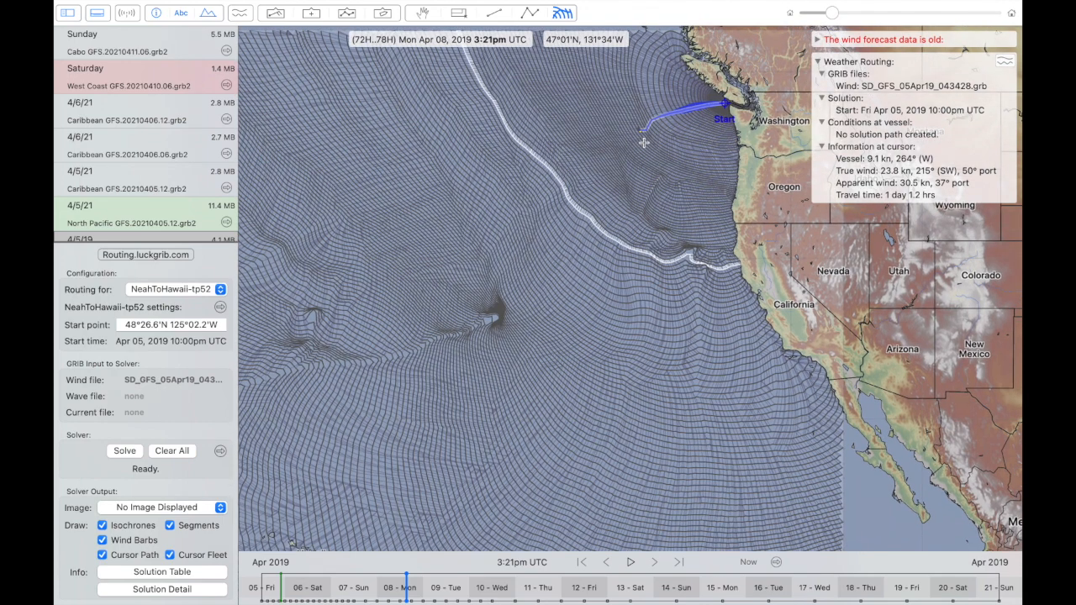
pyautogui.scroll(-1, 644, 143)
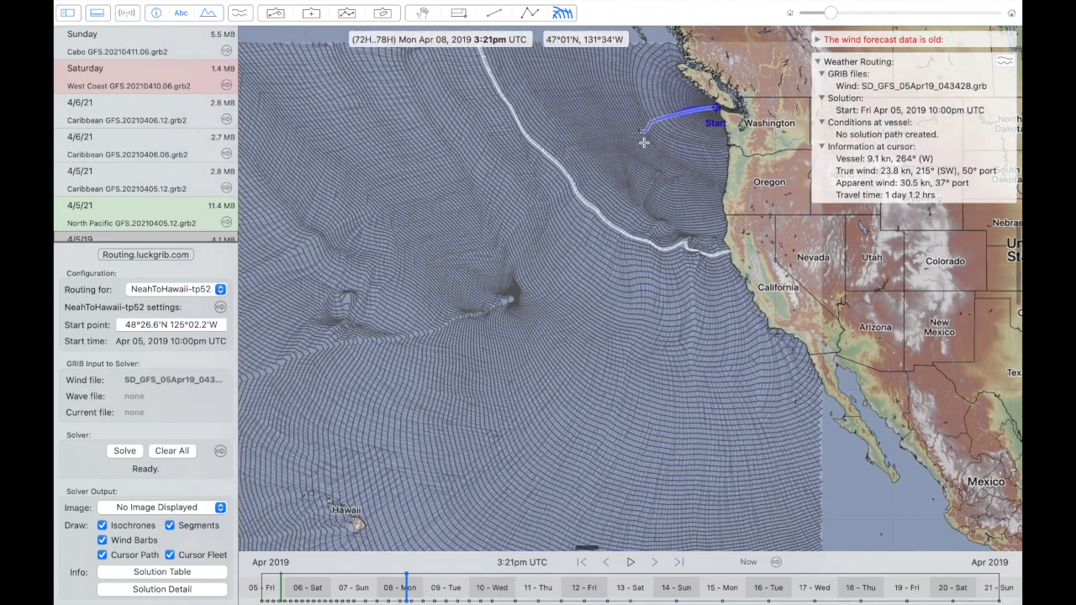
pyautogui.scroll(-1, 644, 143)
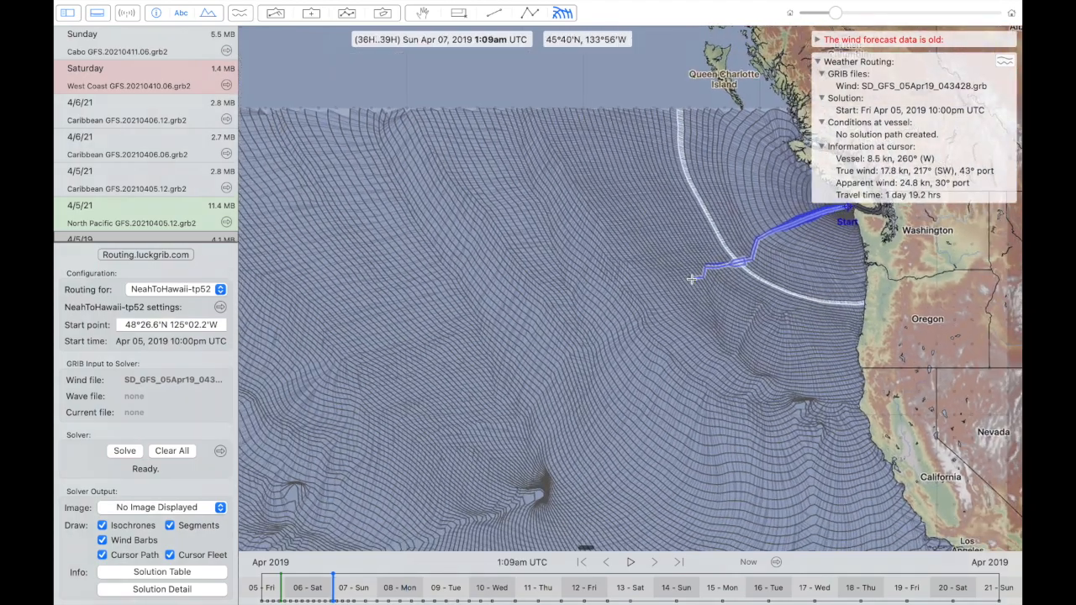
pyautogui.scroll(-3, 694, 278)
pyautogui.scroll(-5, 693, 279)
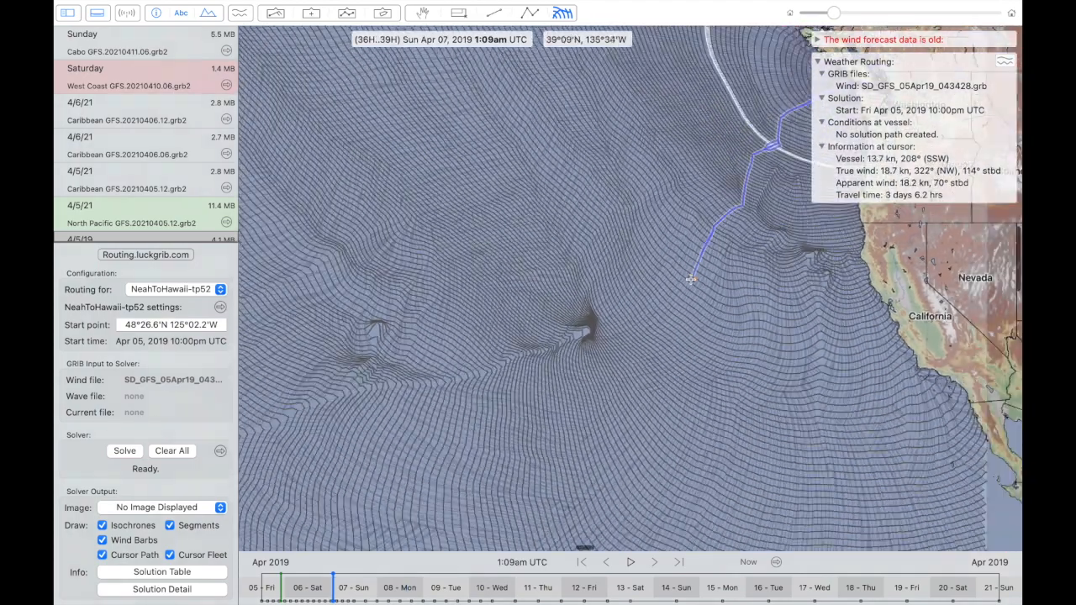
pyautogui.scroll(-1, 691, 279)
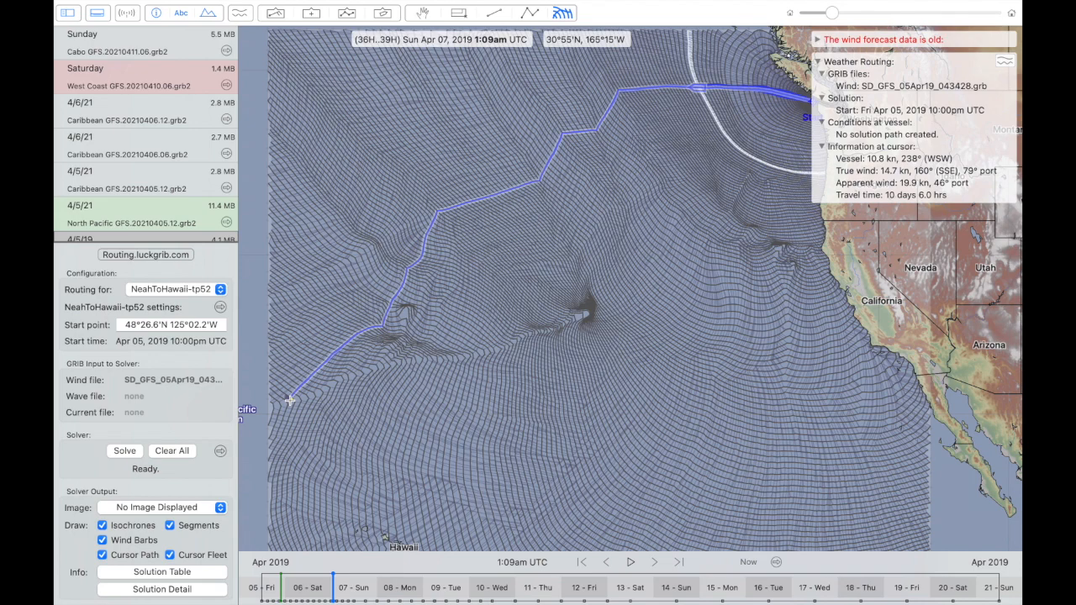
# - Advance the forecast from April 11 to April 12, 2019, 12:00am UTC, examining the compressed isochrones and cursor paths northeast of Hawaii
pyautogui.hscroll(3, 290, 401)
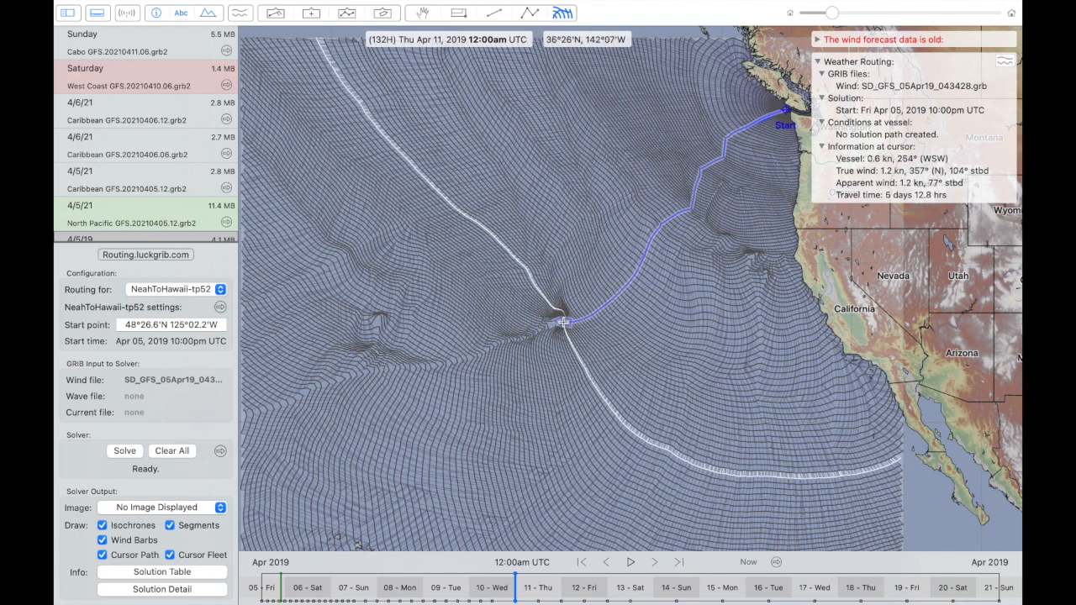
pyautogui.scroll(3, 580, 332)
pyautogui.press('space')
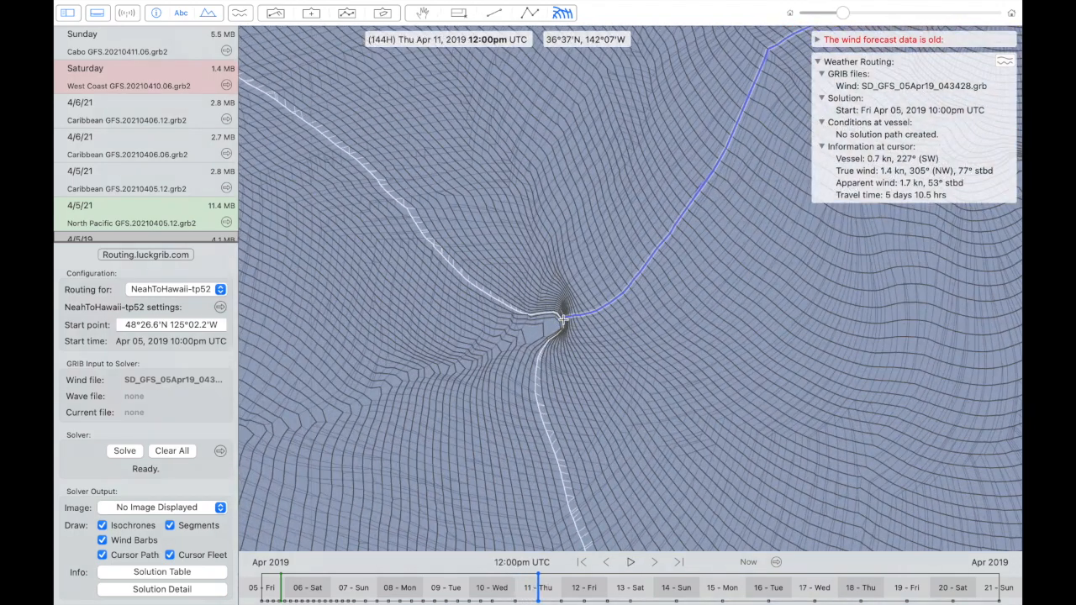
pyautogui.press('Right')
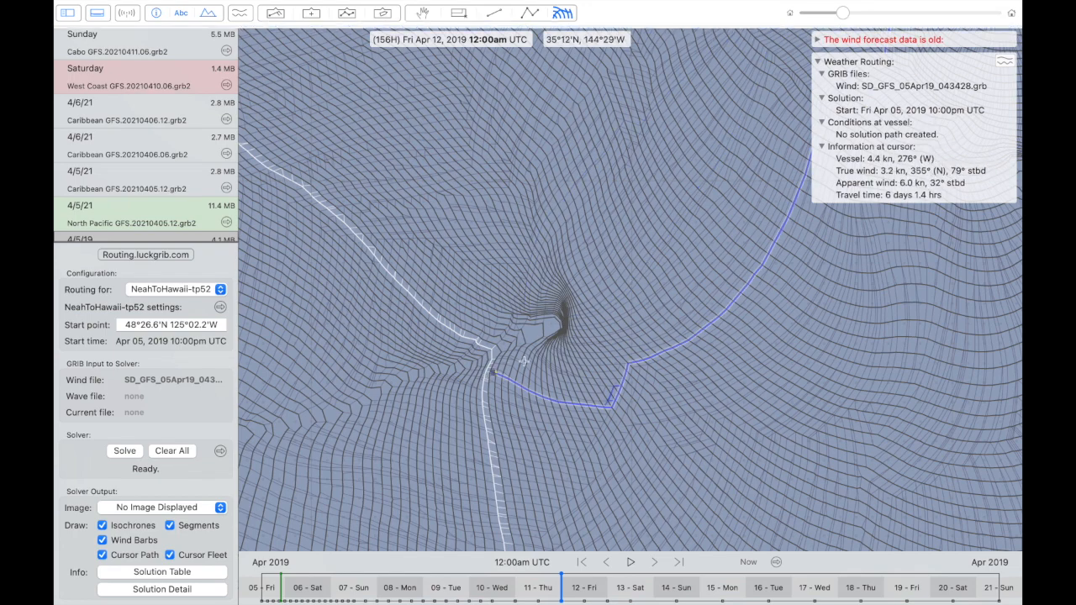
pyautogui.scroll(-1, 538, 355)
pyautogui.hscroll(-2, 538, 355)
pyautogui.scroll(-2, 538, 356)
pyautogui.scroll(-2, 538, 358)
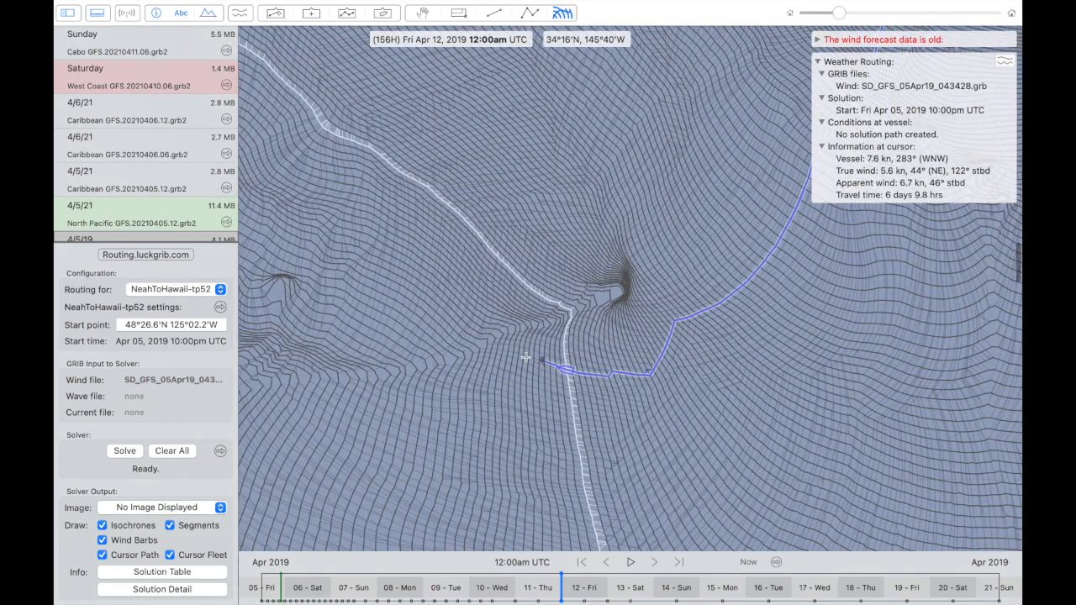
# - Set the solver output image to GRIB File and examine the isochrones around the high on April 9, 2019, 6:00pm UTC
pyautogui.click(160, 508)
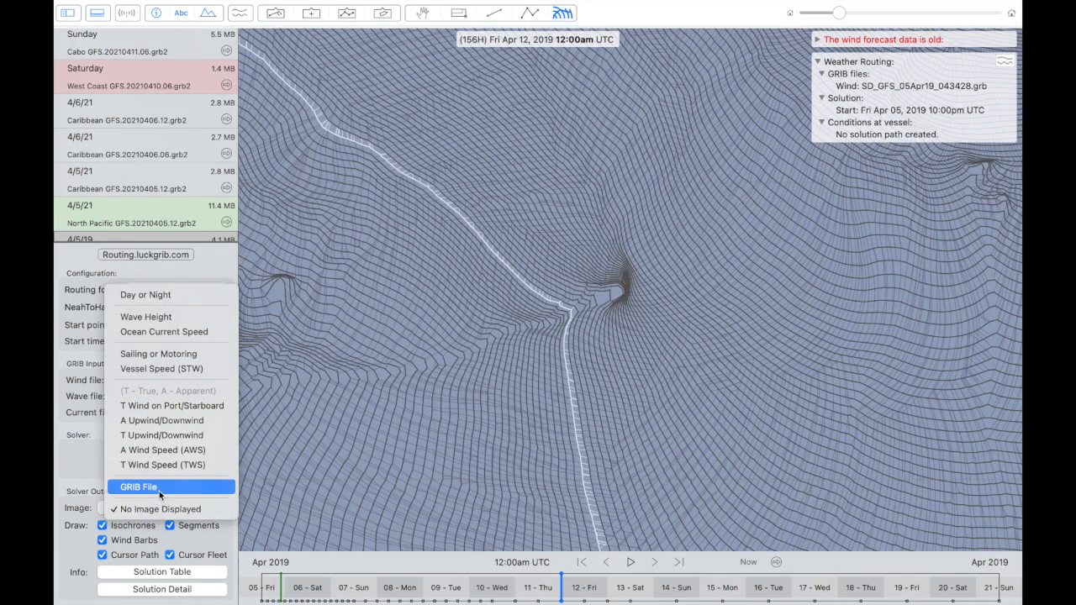
pyautogui.click(159, 491)
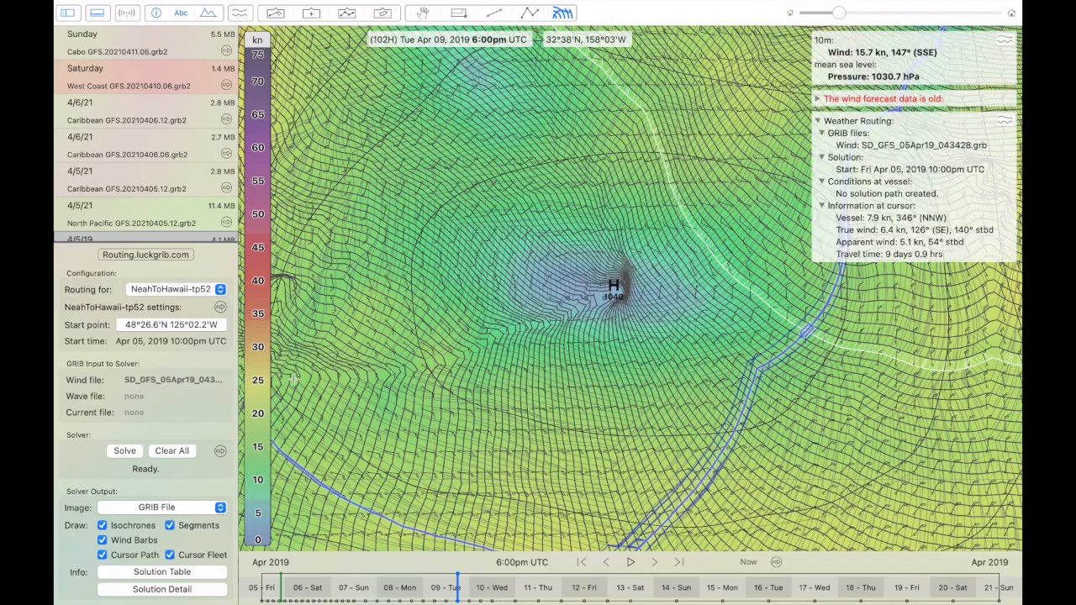
pyautogui.scroll(-3, 680, 301)
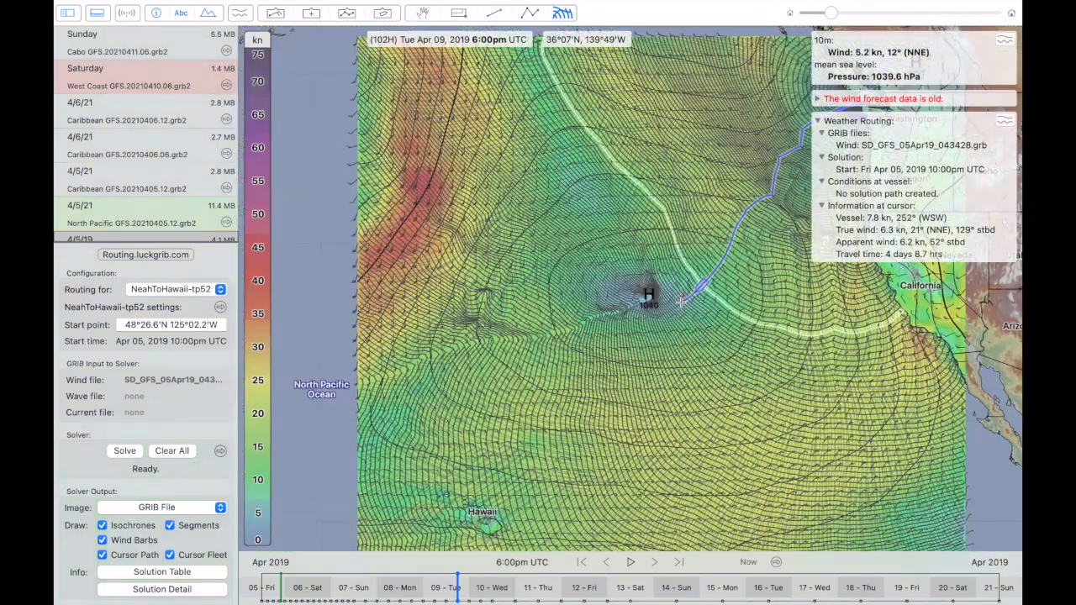
pyautogui.scroll(5, 681, 301)
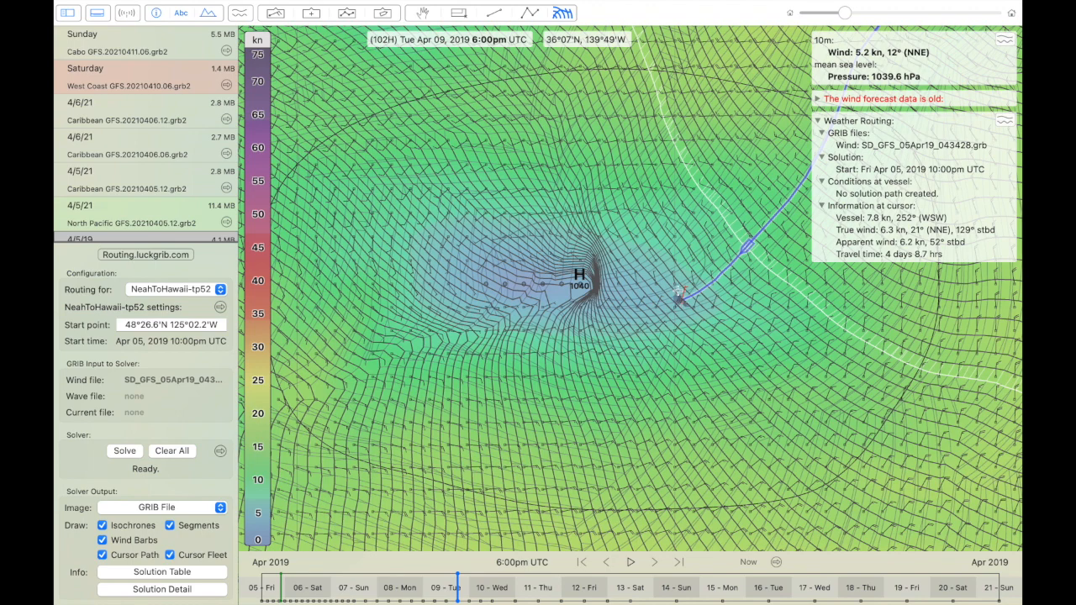
pyautogui.scroll(3, 524, 283)
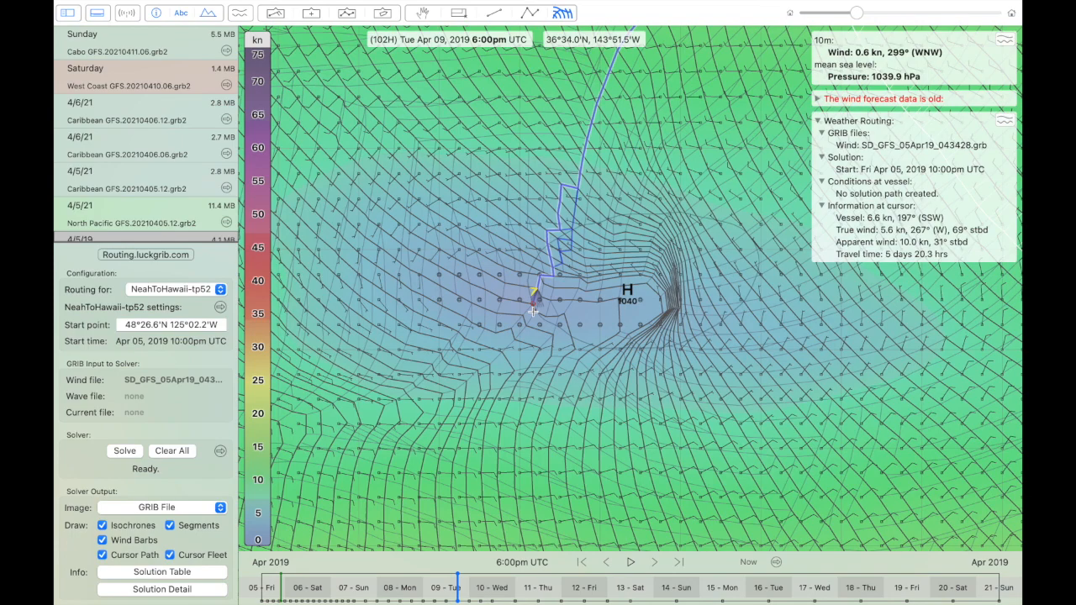
pyautogui.scroll(3, 560, 297)
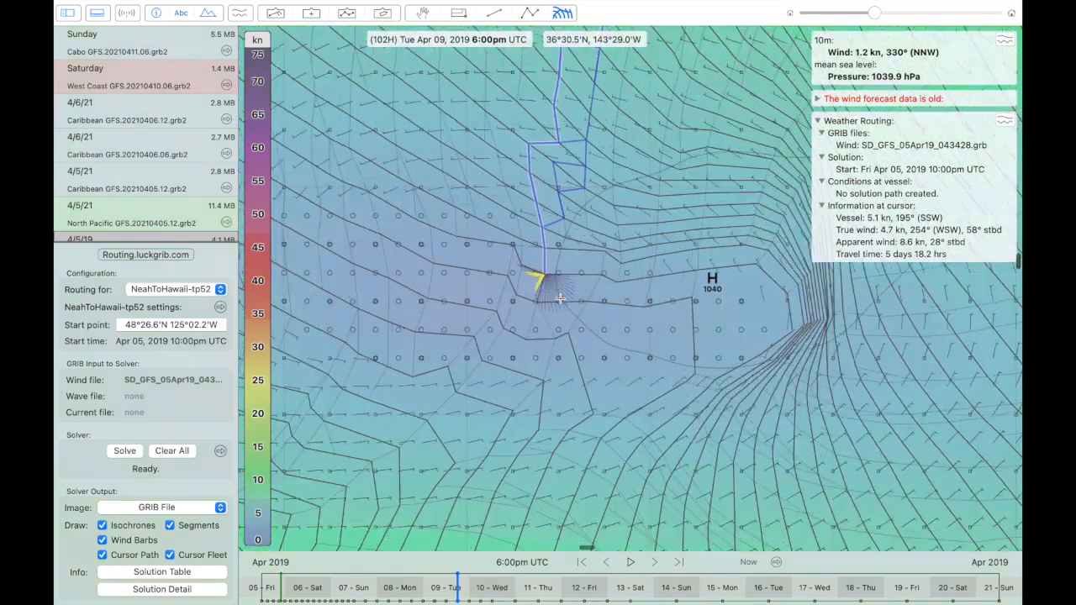
pyautogui.scroll(-3, 560, 297)
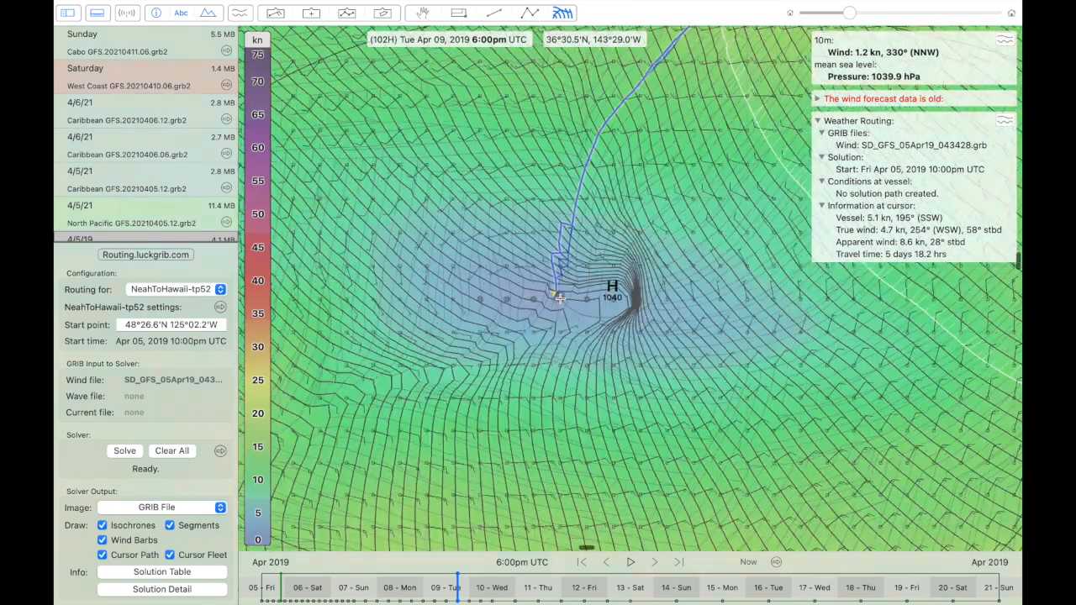
pyautogui.scroll(-2, 560, 297)
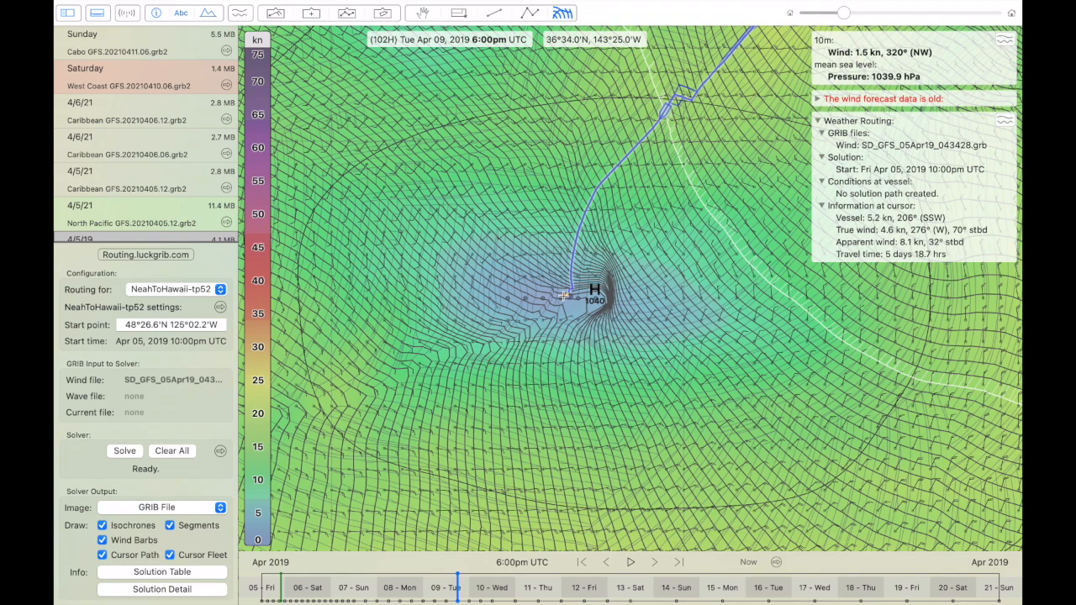
# - Review the high's movement on April 11, 12:00pm and April 12, 12:00am UTC, and return the forecast to April 10, 2019, 12:00pm UTC
pyautogui.press('space')
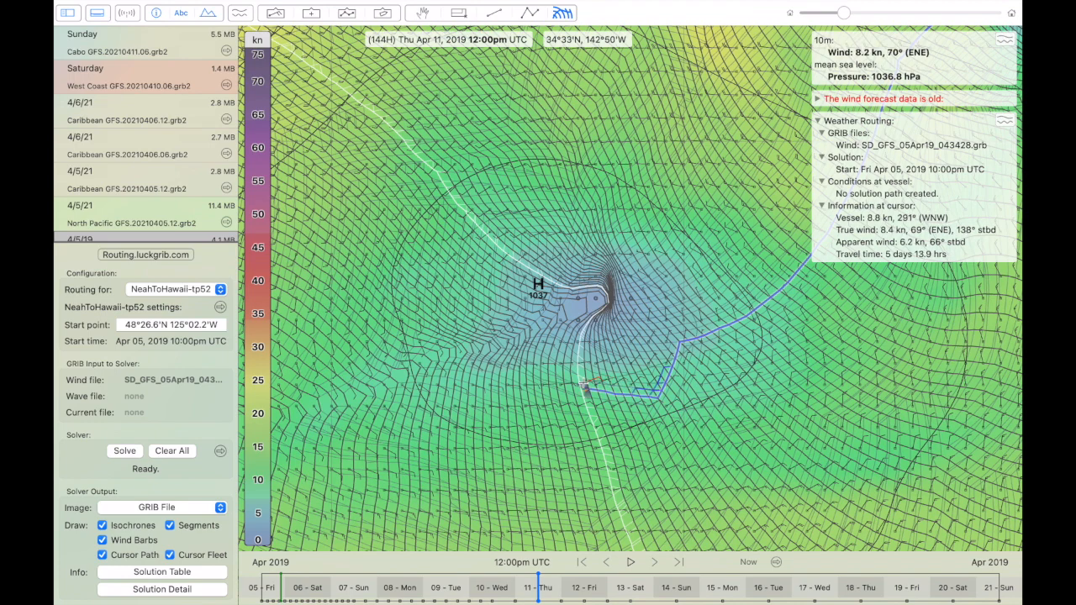
pyautogui.press('Right')
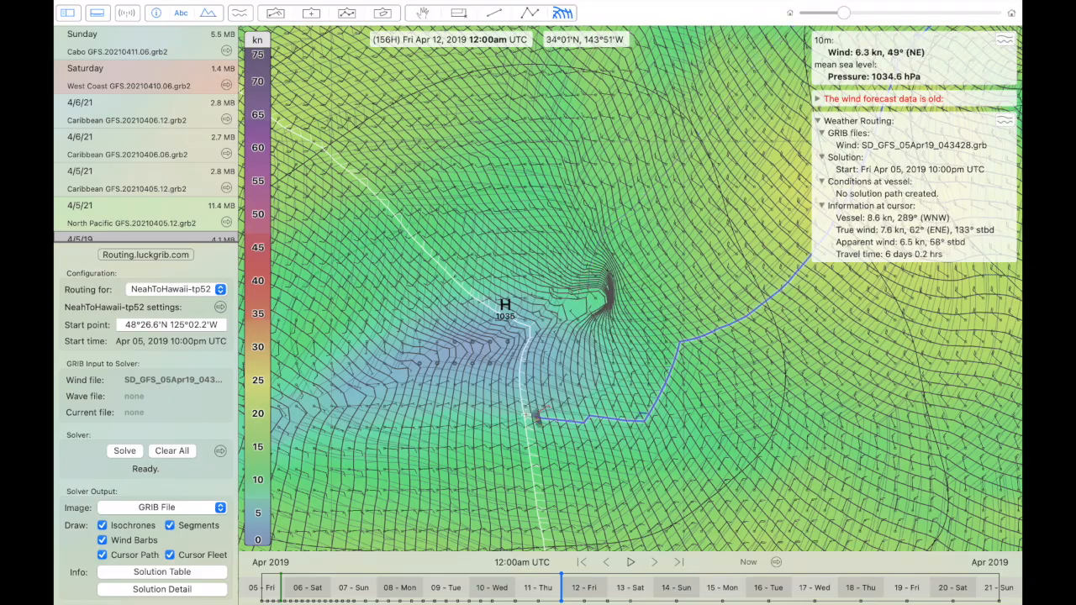
pyautogui.press('space')
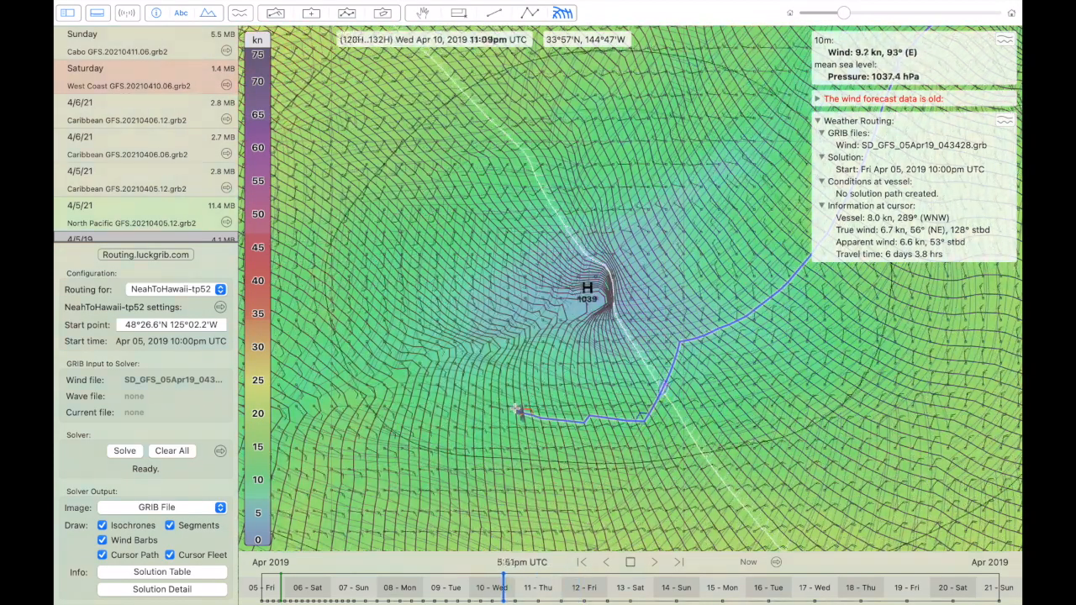
pyautogui.scroll(-5, 518, 411)
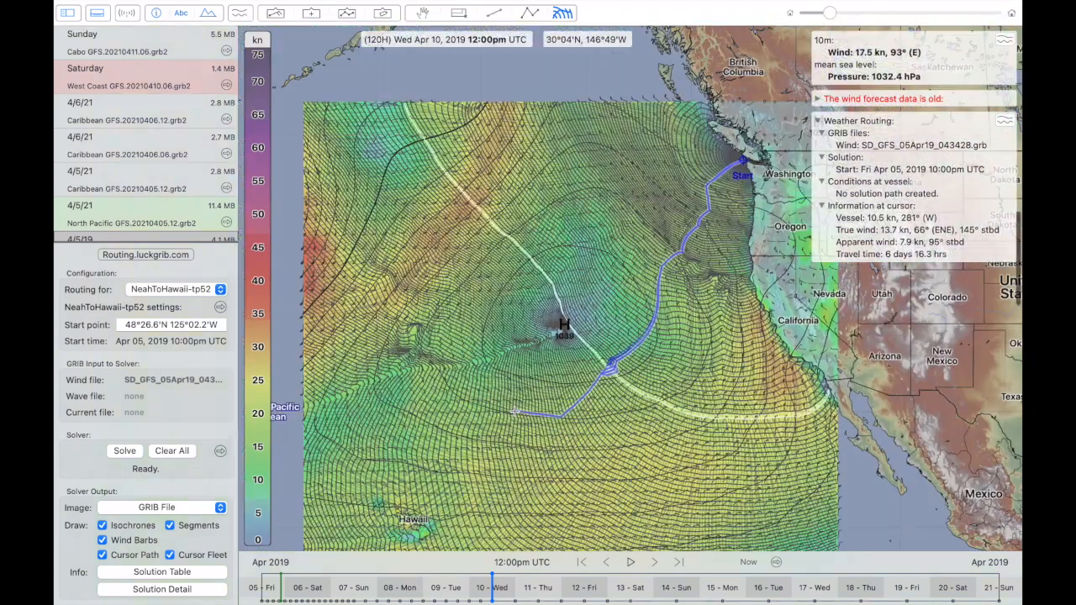
pyautogui.scroll(-3, 515, 412)
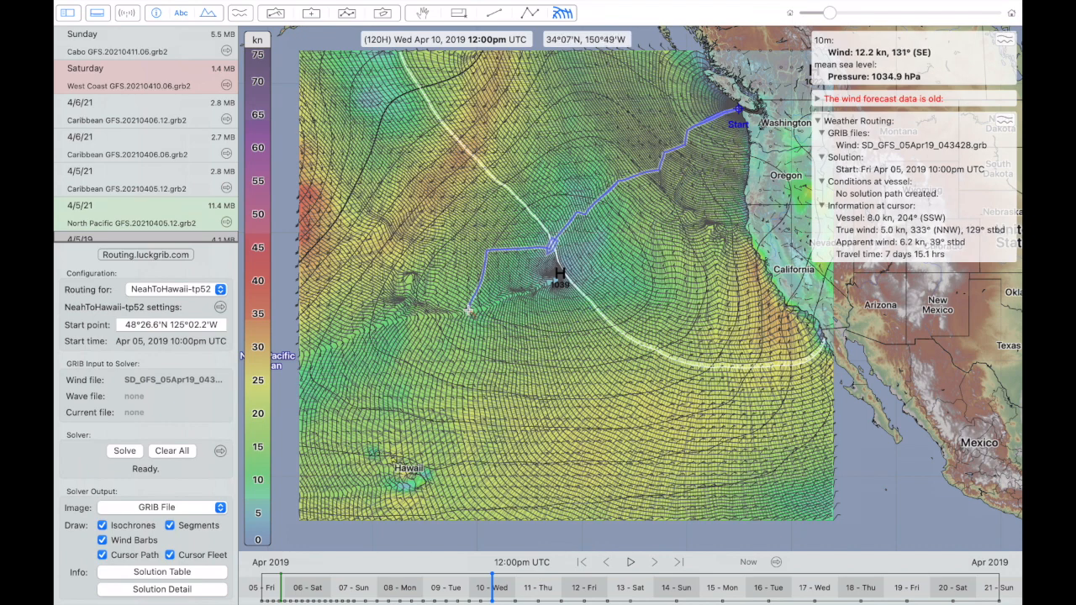
# - Examine the isochrones and cursor paths along the Washington, Oregon and northern California coast
pyautogui.scroll(2, 468, 311)
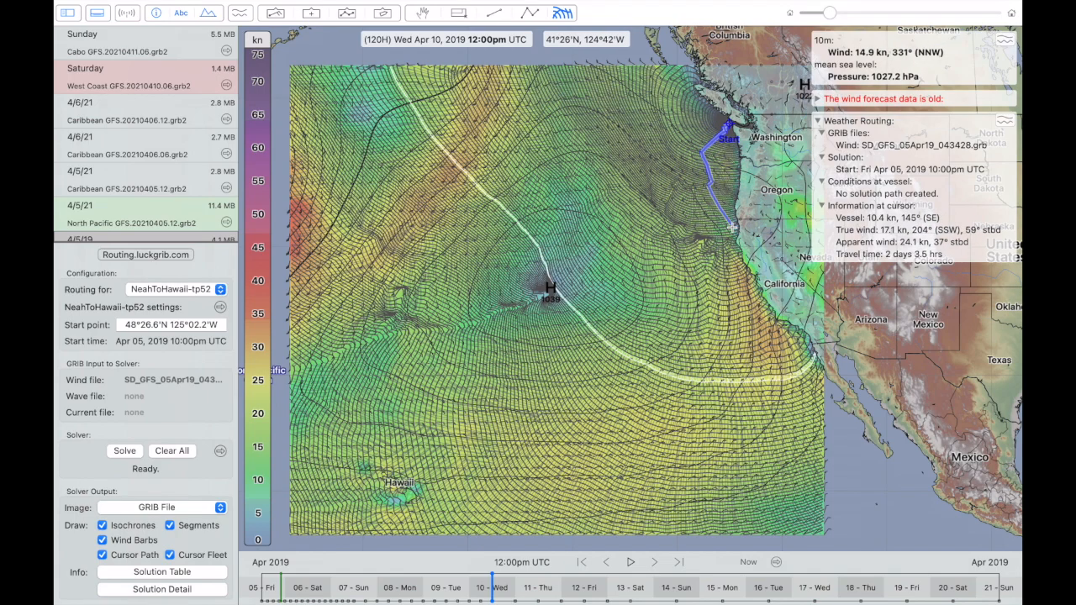
pyautogui.scroll(5, 732, 227)
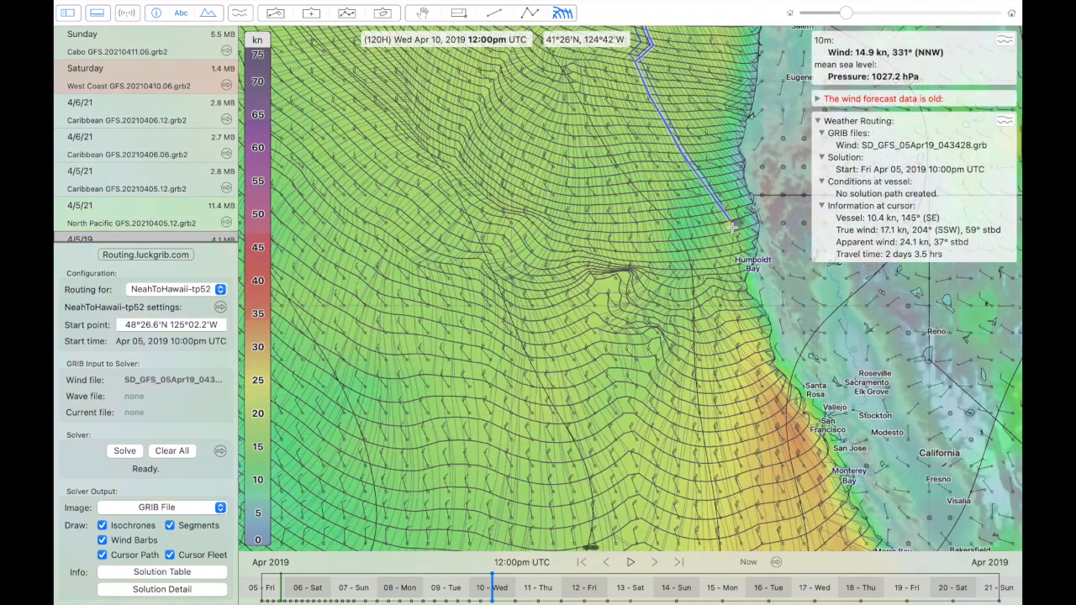
pyautogui.scroll(5, 733, 227)
pyautogui.hscroll(4, 732, 227)
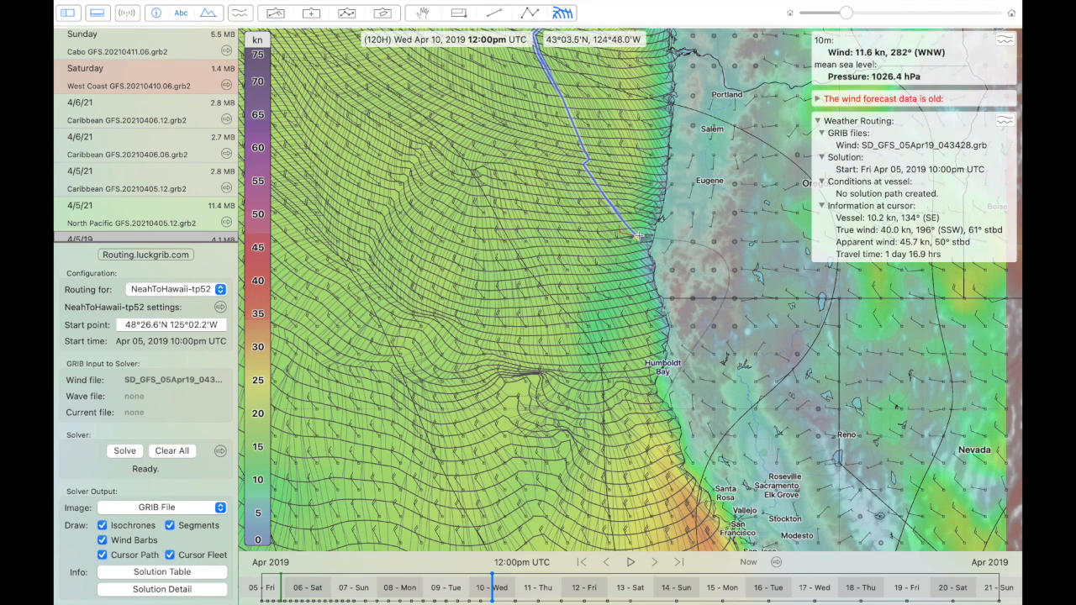
pyautogui.scroll(4, 638, 237)
pyautogui.hscroll(2, 638, 237)
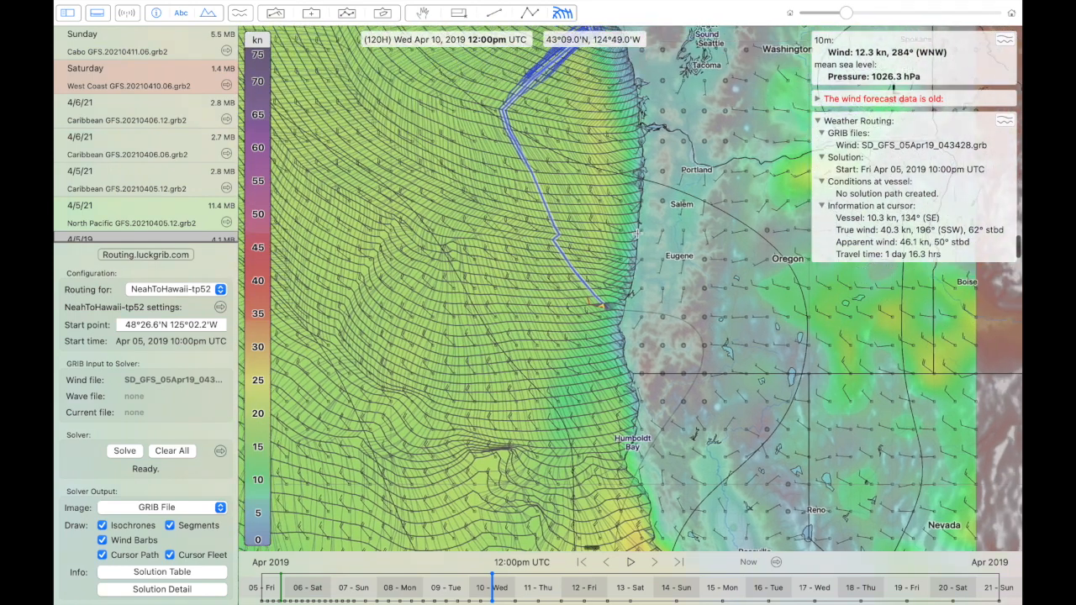
pyautogui.scroll(-5, 638, 233)
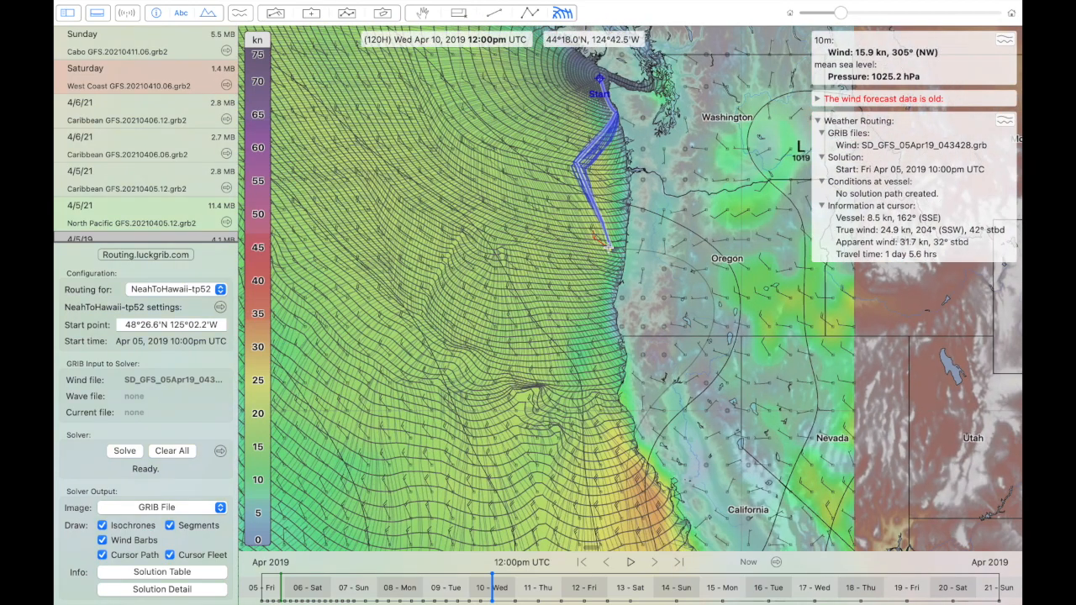
pyautogui.scroll(1, 608, 247)
pyautogui.hscroll(1, 608, 247)
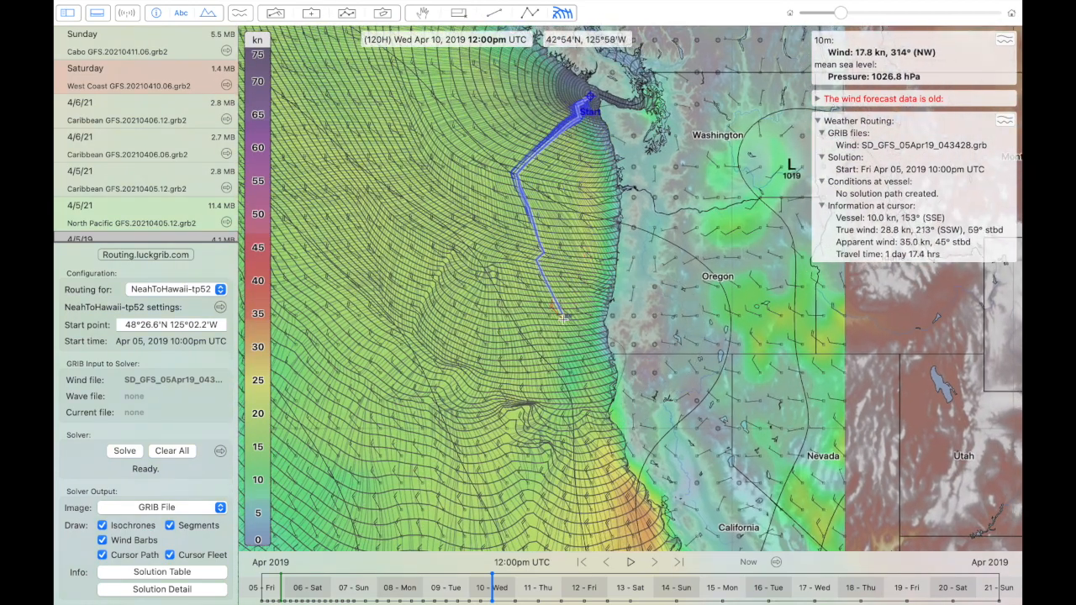
# - Compare the cursor paths from the start point around the high towards Hawaii and to the northwest edge of the solution
pyautogui.scroll(-5, 563, 317)
pyautogui.hscroll(-12, 563, 317)
pyautogui.scroll(-7, 564, 316)
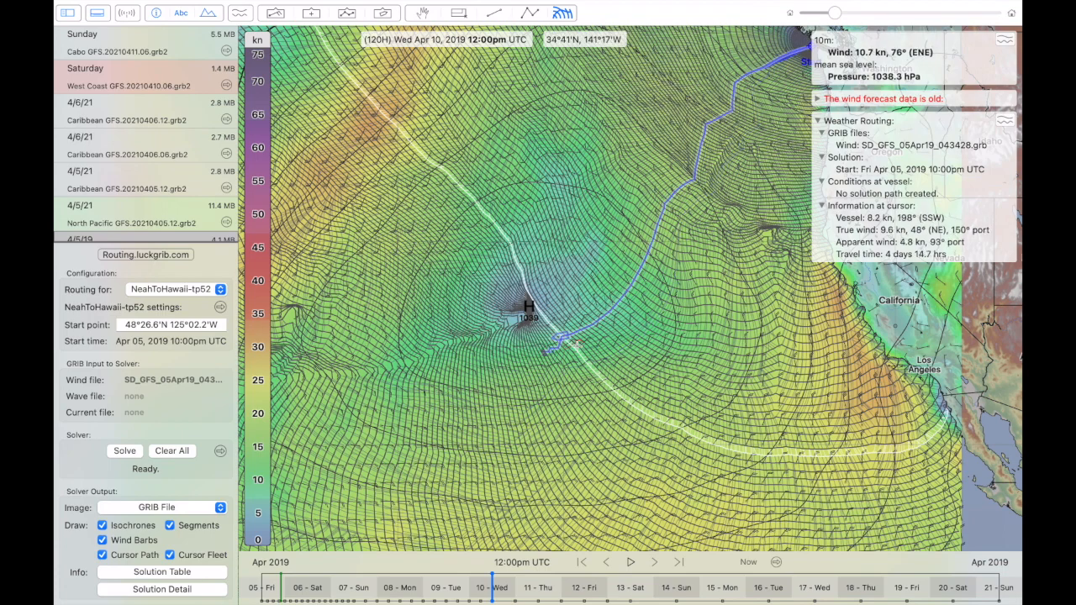
pyautogui.scroll(-5, 577, 347)
pyautogui.scroll(3, 577, 346)
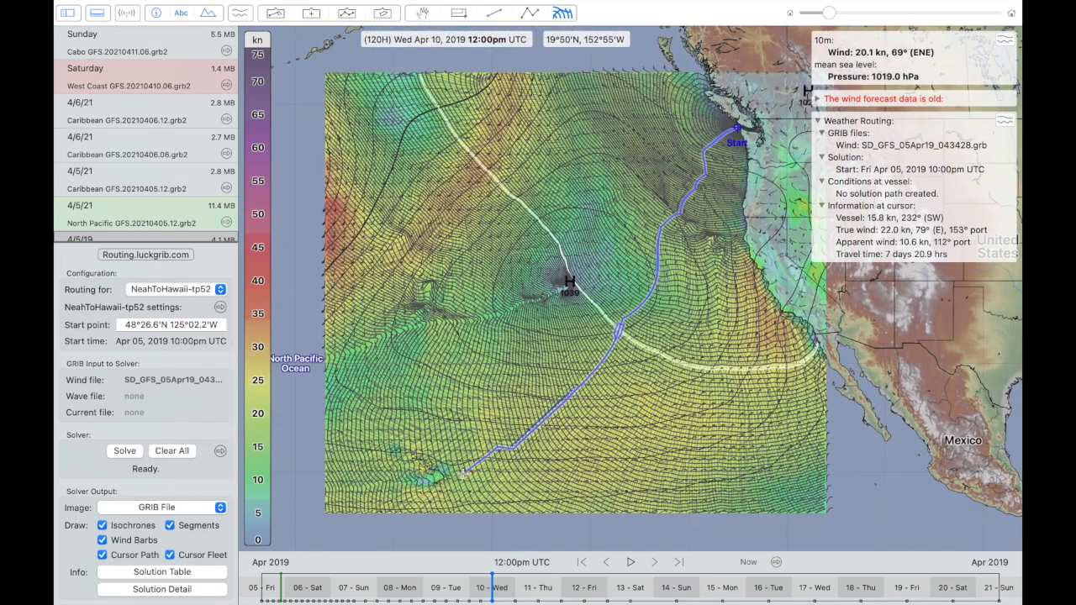
pyautogui.scroll(3, 461, 472)
pyautogui.scroll(1, 462, 473)
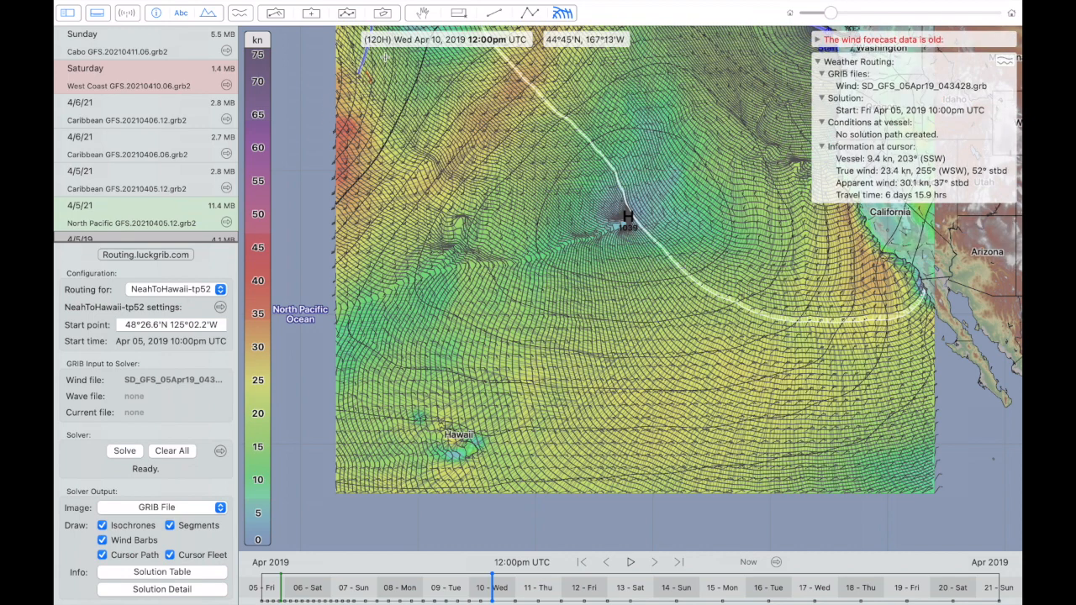
# - Duplicate the NeahToHawaii-tp52 vessel in the vessel list
pyautogui.click(383, 12)
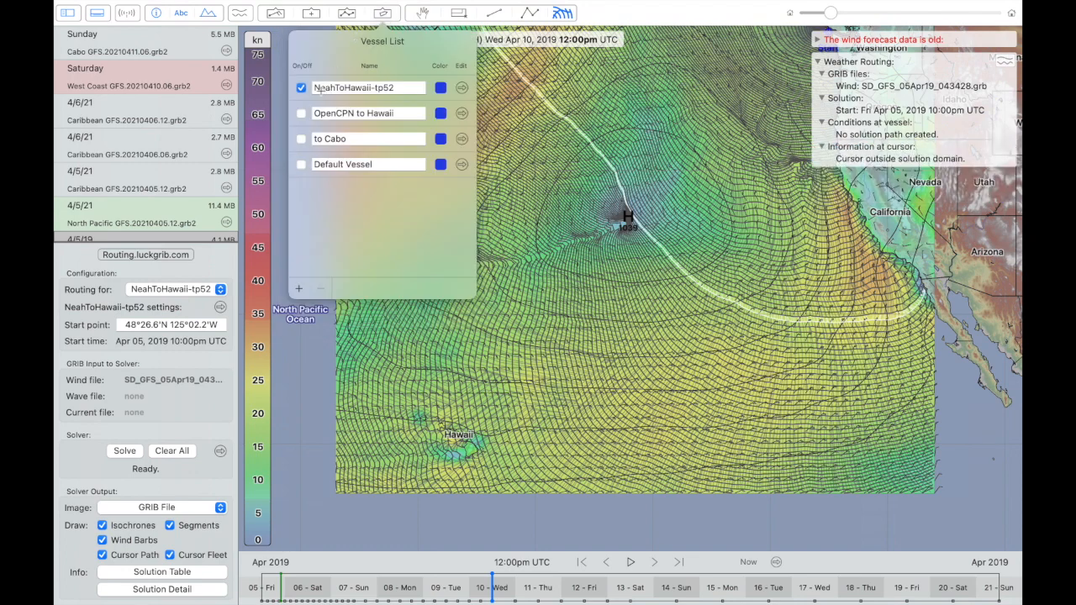
pyautogui.click(299, 290)
pyautogui.click(306, 320)
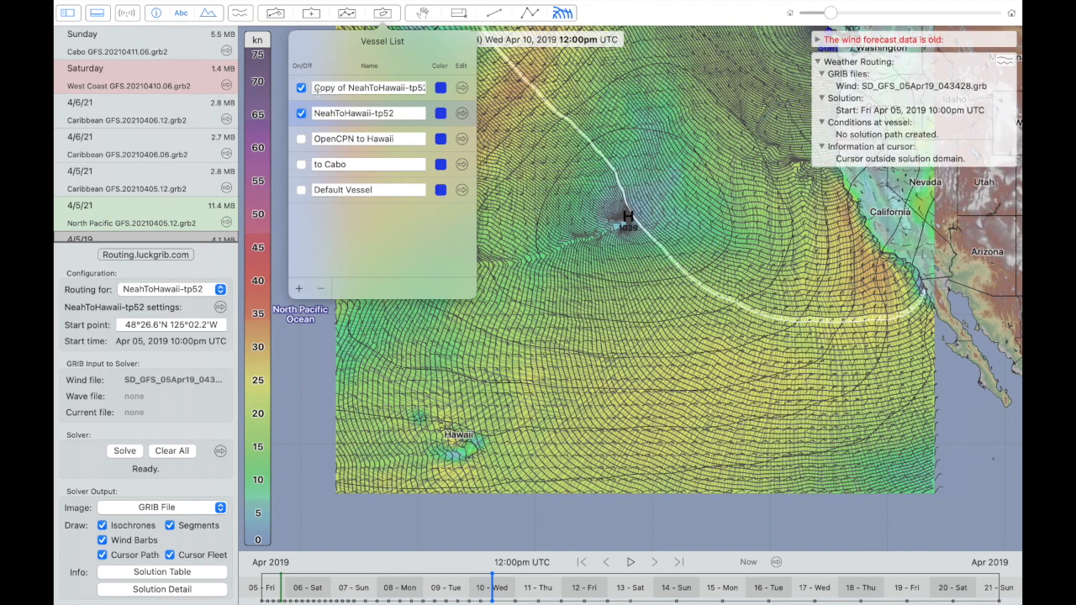
pyautogui.click(387, 317)
# - Select Copy of NeahToHawaii-tp52 for routing and set the forecast time to April 6, 2019, 11:29pm UTC
pyautogui.click(205, 293)
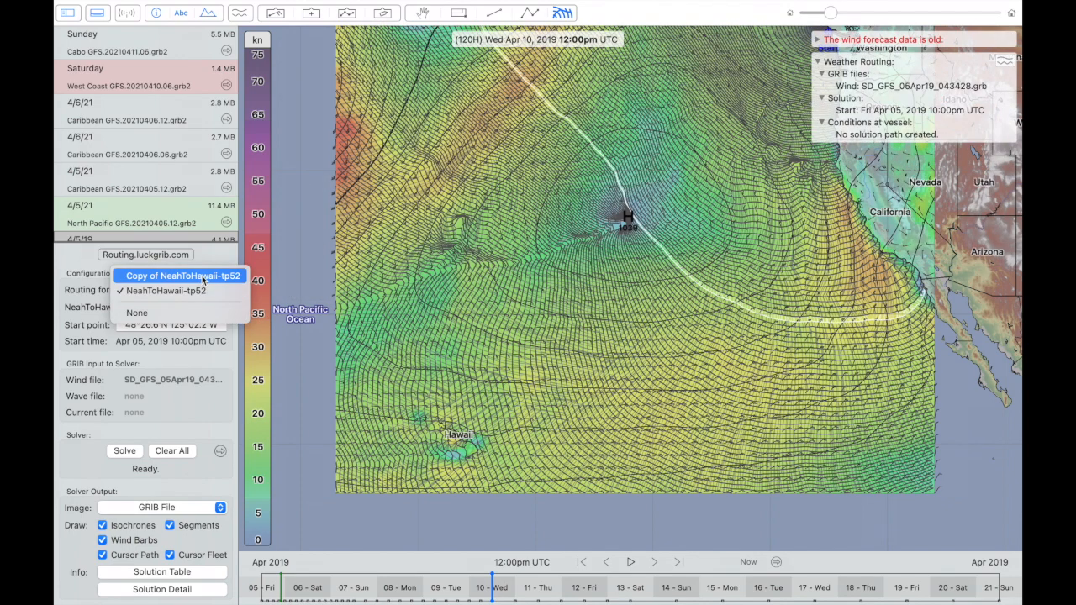
pyautogui.click(204, 278)
pyautogui.moveTo(362, 578)
pyautogui.mouseDown()
pyautogui.moveTo(320, 582)
pyautogui.moveTo(330, 582)
pyautogui.mouseUp()
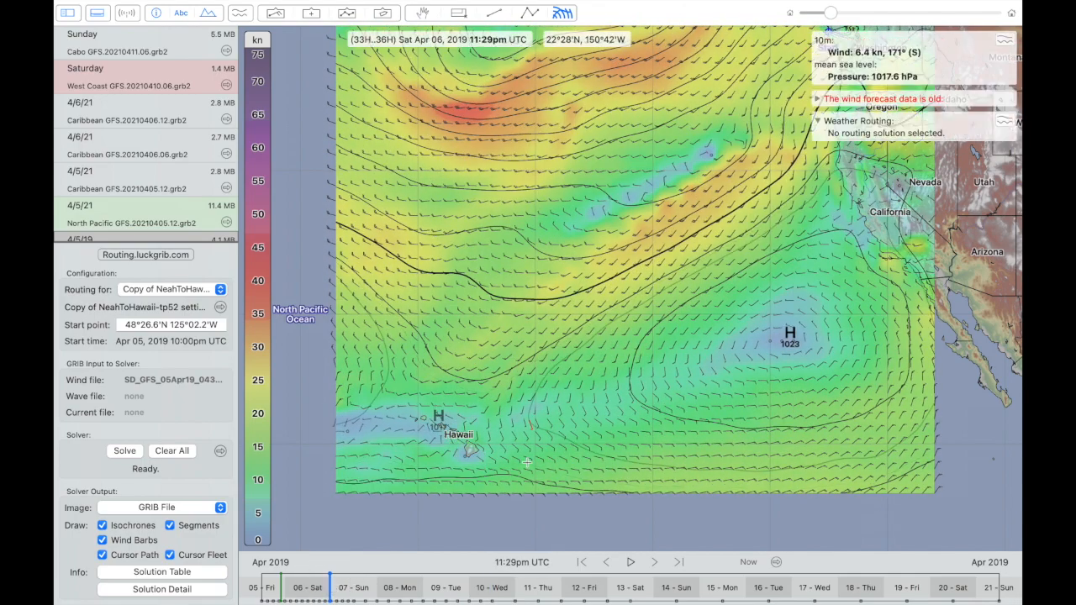
# - Place the copied vessel's start point east of Hawaii at about 20°18'N 150°37'W and set its start time to Apr 06, 2019 11:29pm UTC
pyautogui.rightClick(528, 440)
pyautogui.click(552, 397)
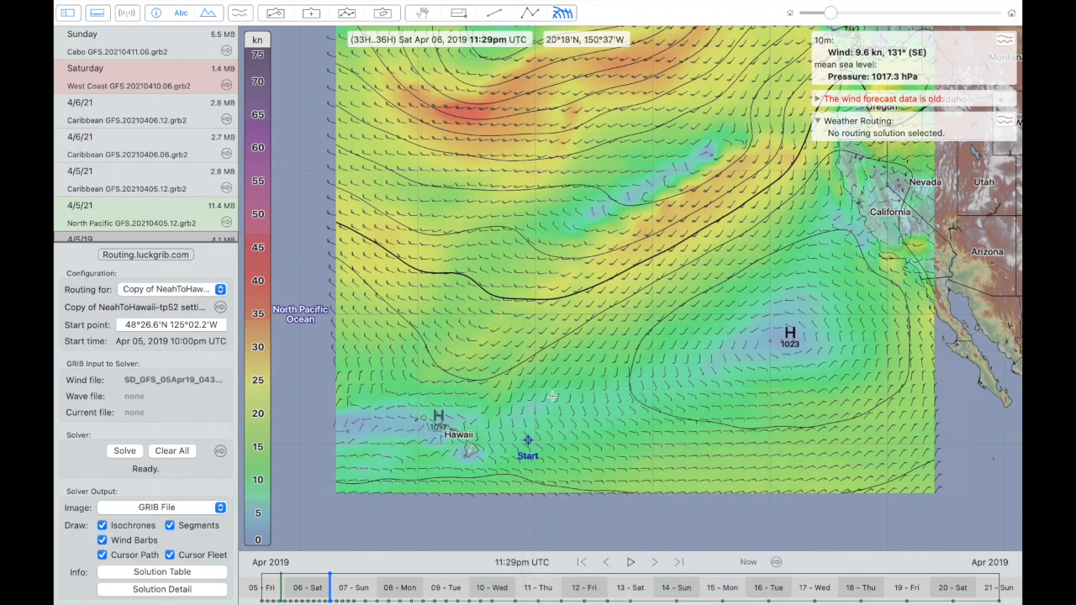
pyautogui.rightClick(552, 396)
pyautogui.click(570, 451)
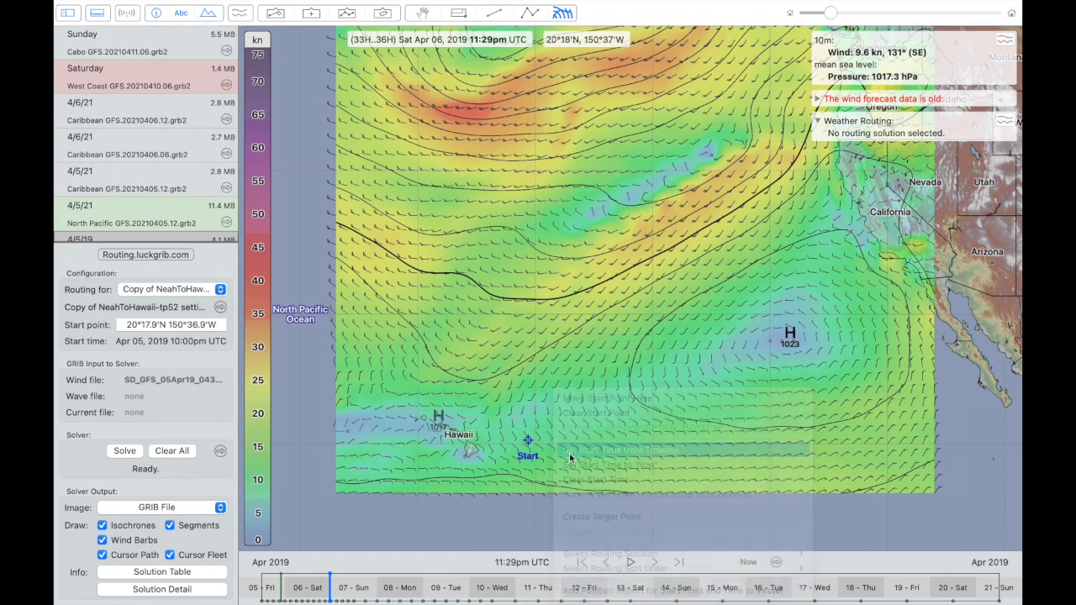
pyautogui.rightClick(554, 429)
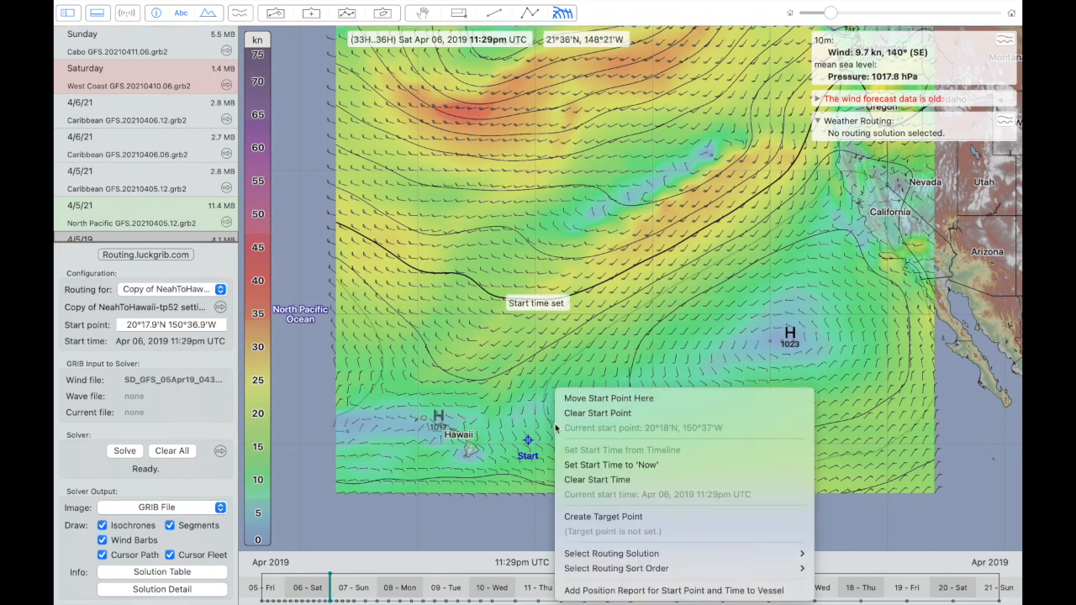
pyautogui.click(401, 450)
# - Create a target point southwest of the Hawaiian Islands at about 18°27'N 161°53'W and solve the routing
pyautogui.rightClick(397, 456)
pyautogui.click(396, 456)
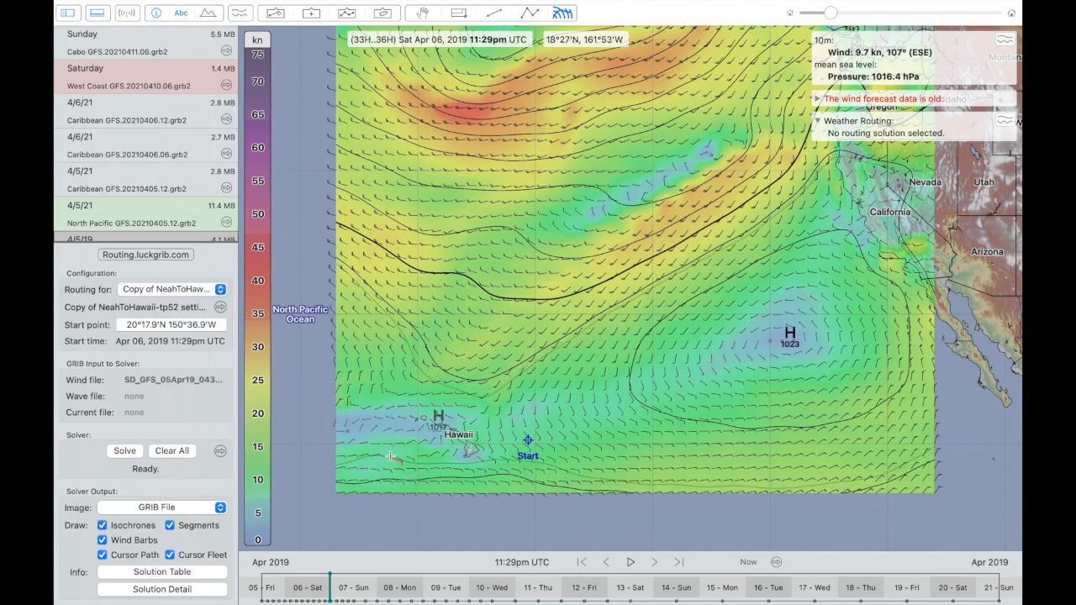
pyautogui.rightClick(390, 457)
pyautogui.click(399, 512)
pyautogui.click(126, 450)
# - Examine the solved route, isochrones and cursor paths passing north and south of the Hawaiian Islands
pyautogui.scroll(10, 507, 442)
pyautogui.hscroll(-5, 506, 442)
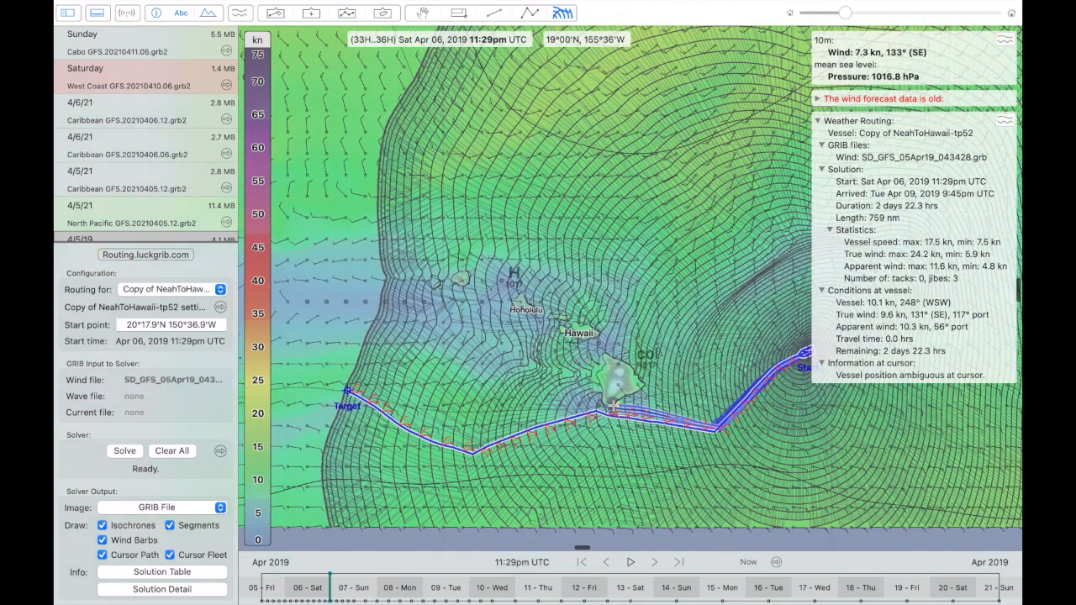
pyautogui.scroll(8, 664, 385)
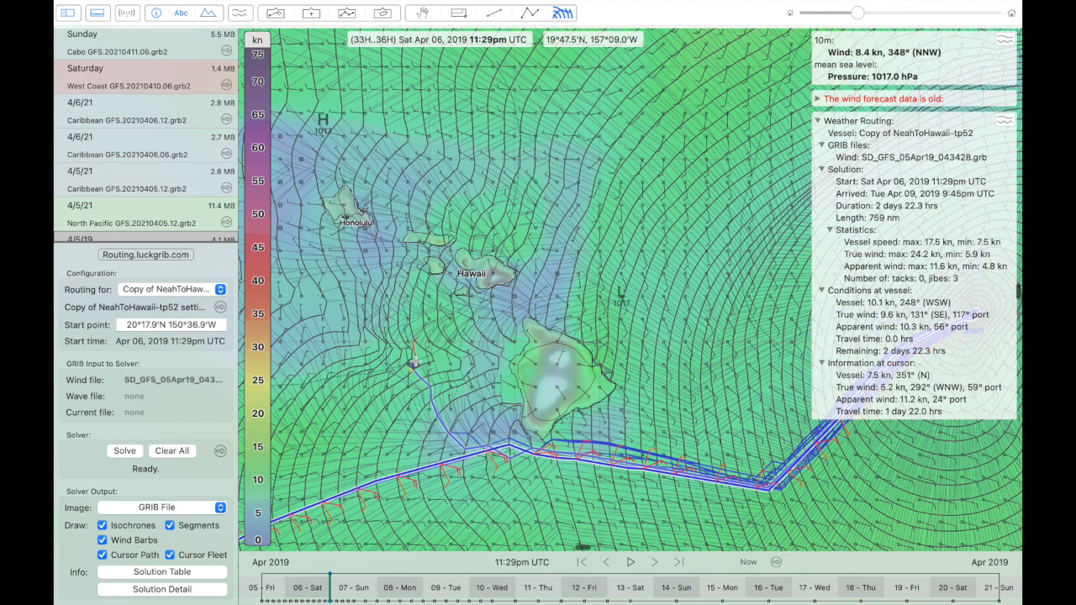
pyautogui.scroll(-2, 415, 364)
pyautogui.scroll(-2, 414, 364)
pyautogui.moveTo(415, 364); pyautogui.dragTo(438, 355)
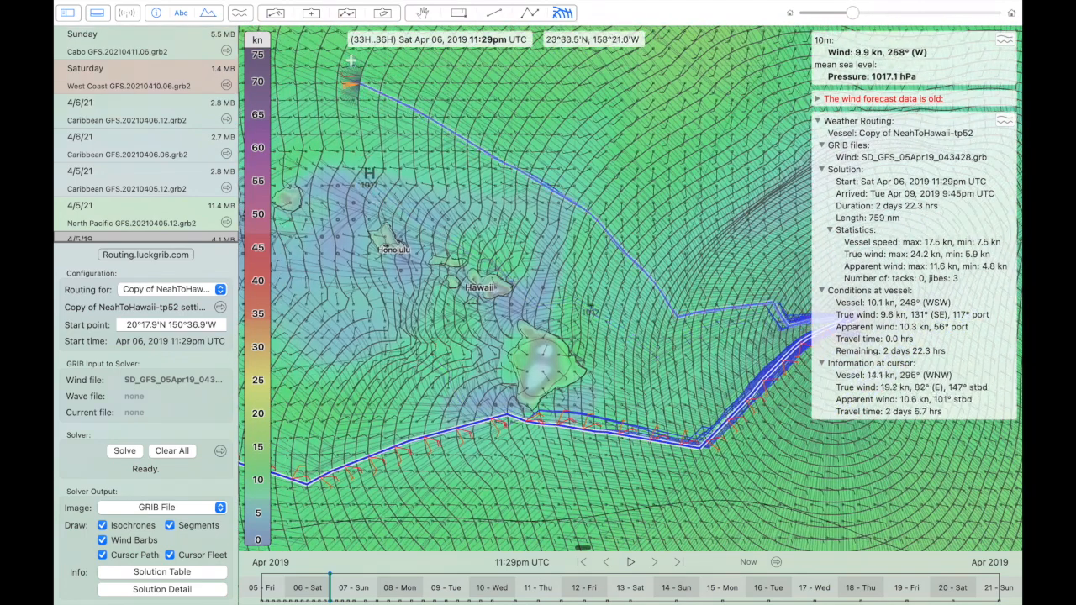
# - Clear all routing solutions and delete Copy of NeahToHawaii-tp52 from the vessel list
pyautogui.click(172, 451)
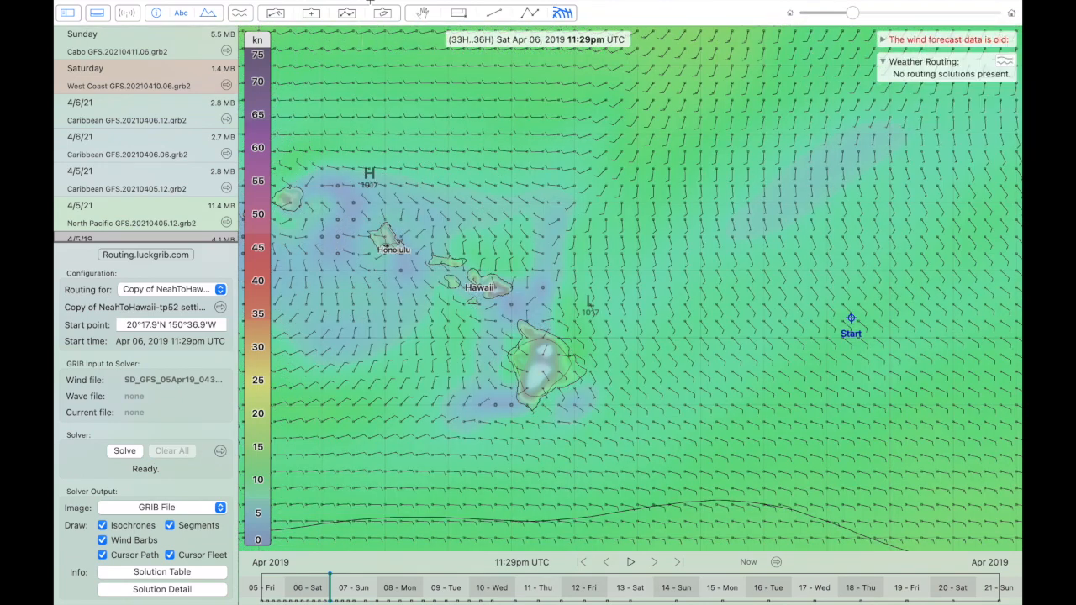
pyautogui.moveTo(385, 15)
pyautogui.click(431, 30)
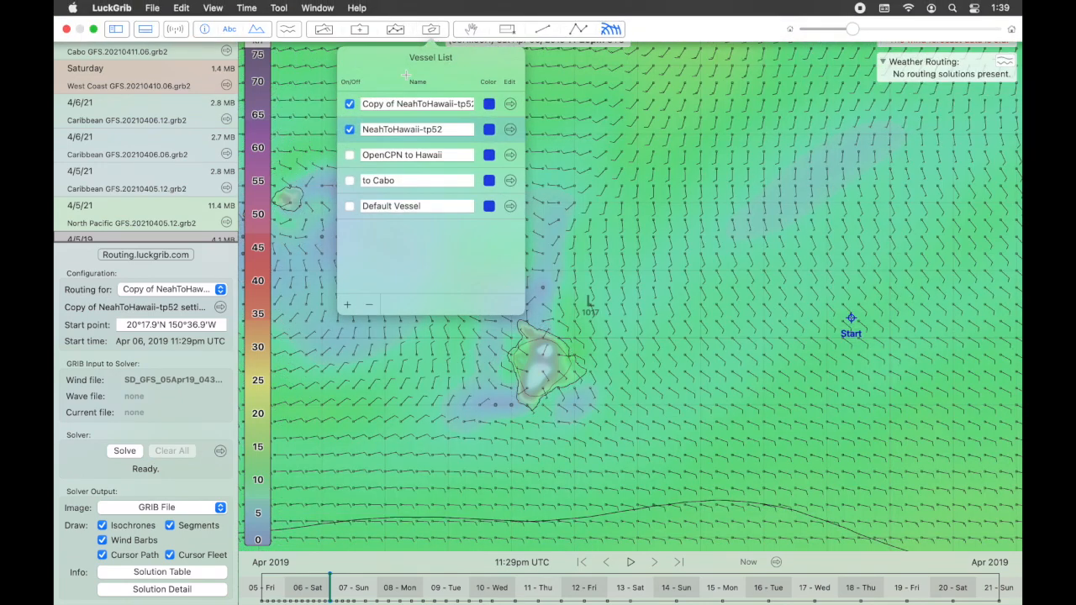
pyautogui.click(360, 112)
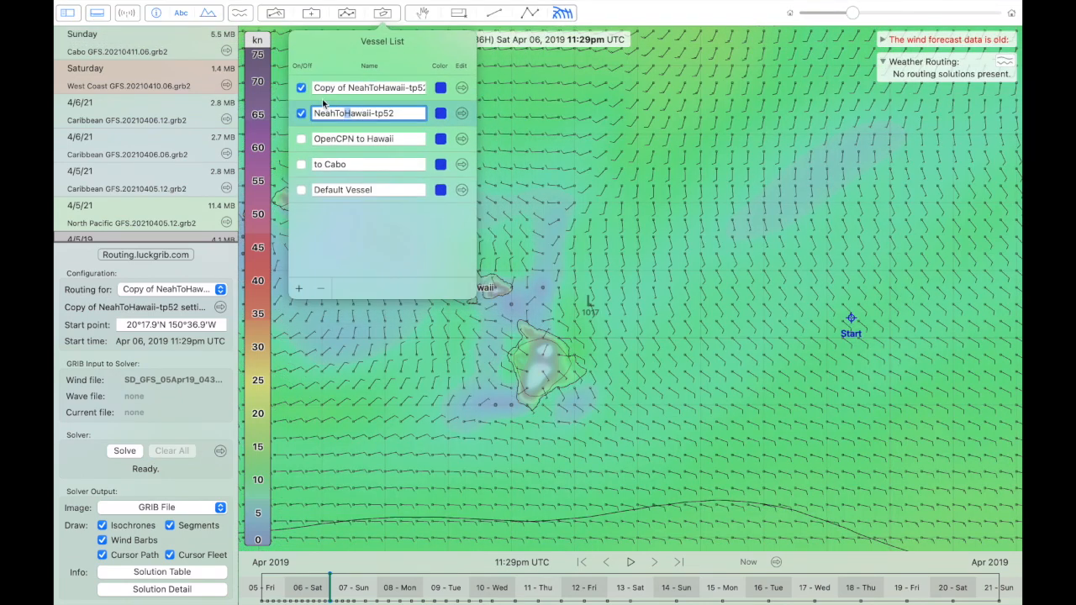
pyautogui.click(320, 289)
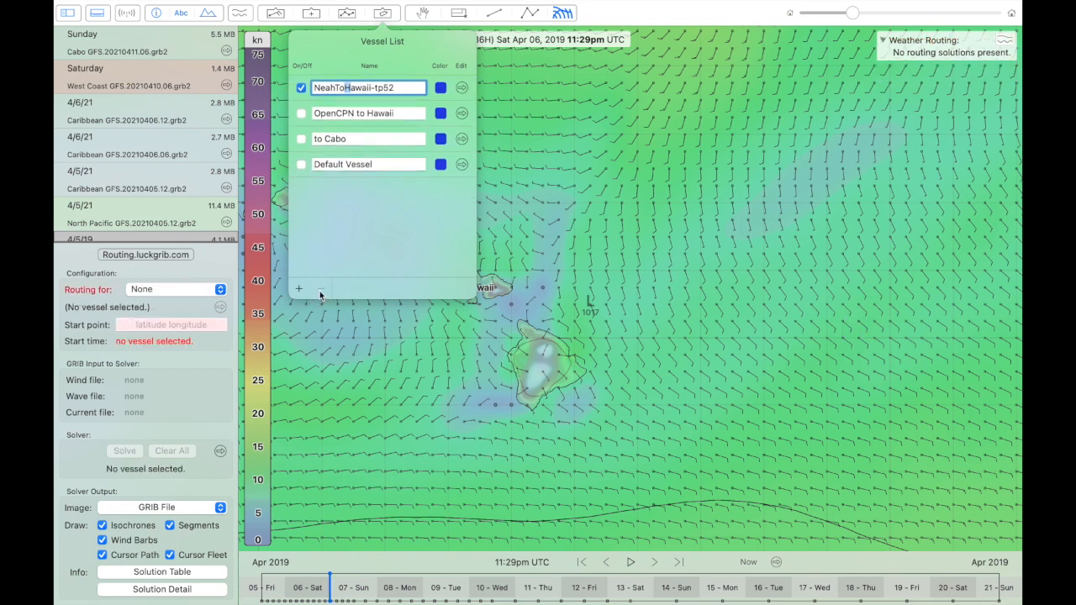
pyautogui.click(316, 344)
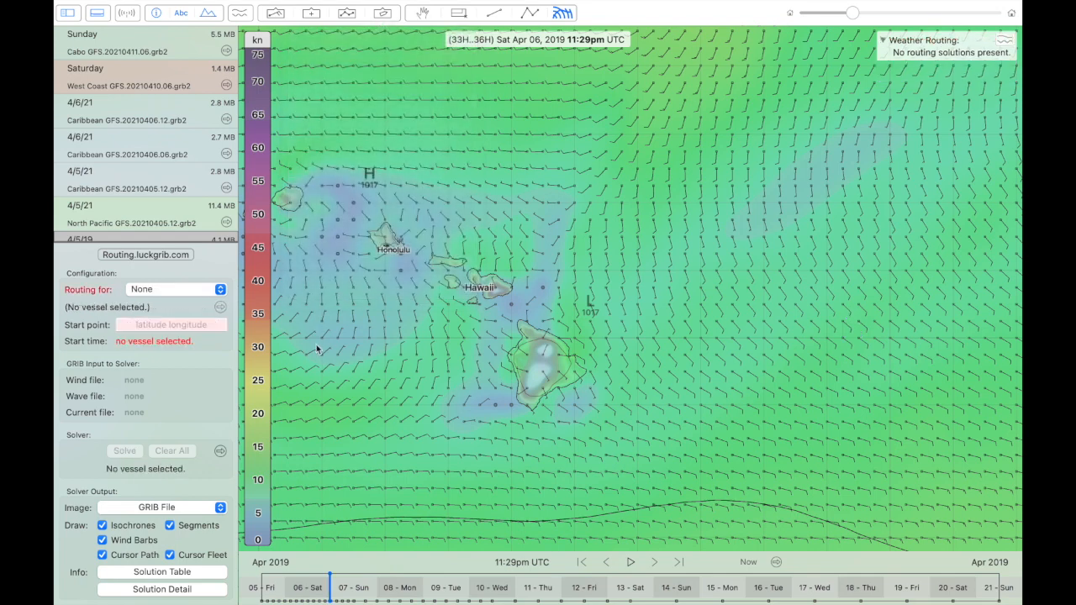
# - Select the NeahToHawaii-tp52 vessel for routing and solve it
pyautogui.click(204, 288)
pyautogui.click(181, 266)
pyautogui.click(125, 451)
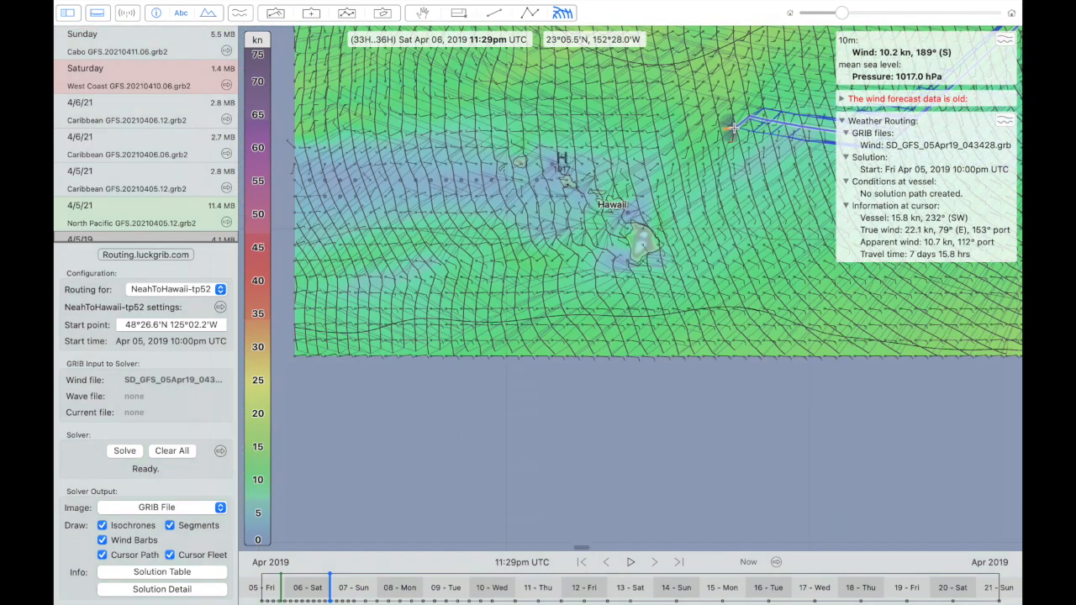
# - Examine the isochrones and cursor paths across the North Pacific, from the low-wind band near the front to Hawaii
pyautogui.scroll(5, 733, 128)
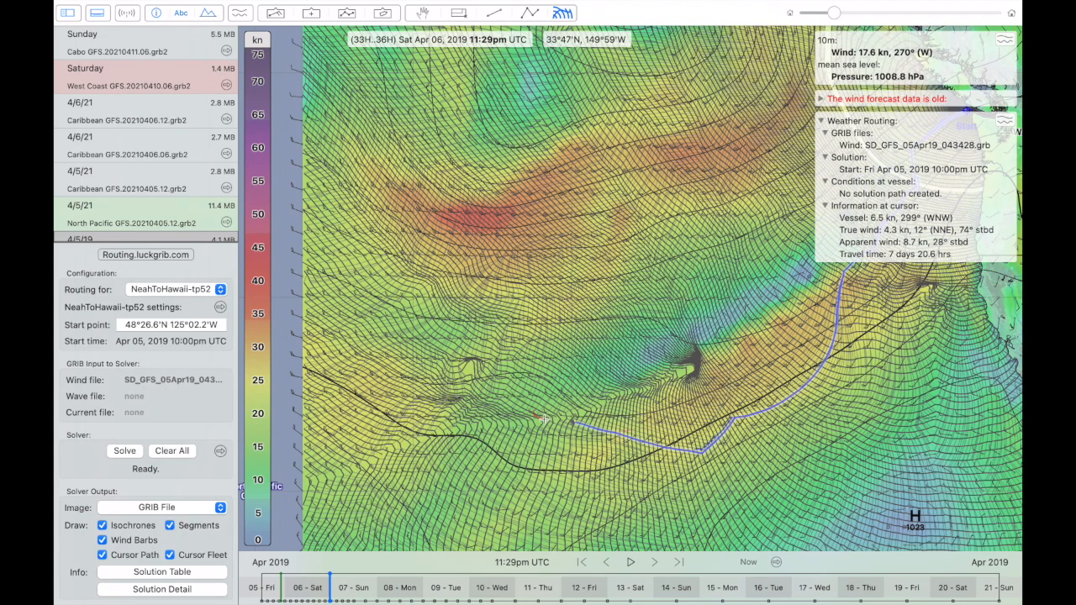
pyautogui.scroll(-3, 531, 414)
pyautogui.scroll(-5, 532, 413)
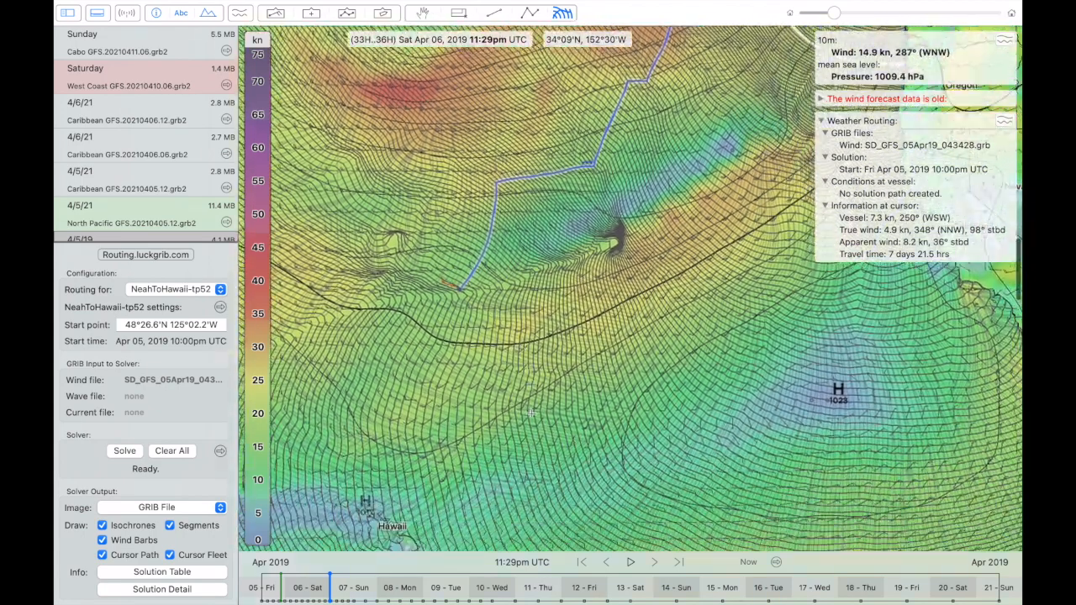
pyautogui.scroll(-3, 531, 414)
pyautogui.hscroll(-2, 531, 413)
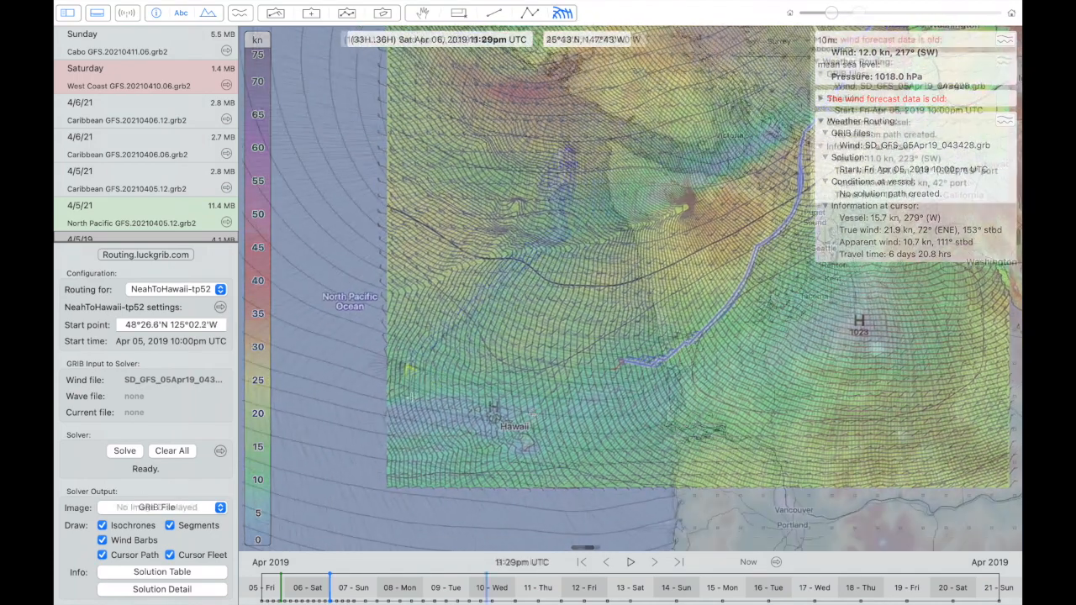
# - Trace the cursor paths from the start point down the Oregon and California coast as far as San Diego
pyautogui.scroll(-3, 411, 398)
pyautogui.scroll(-5, 411, 398)
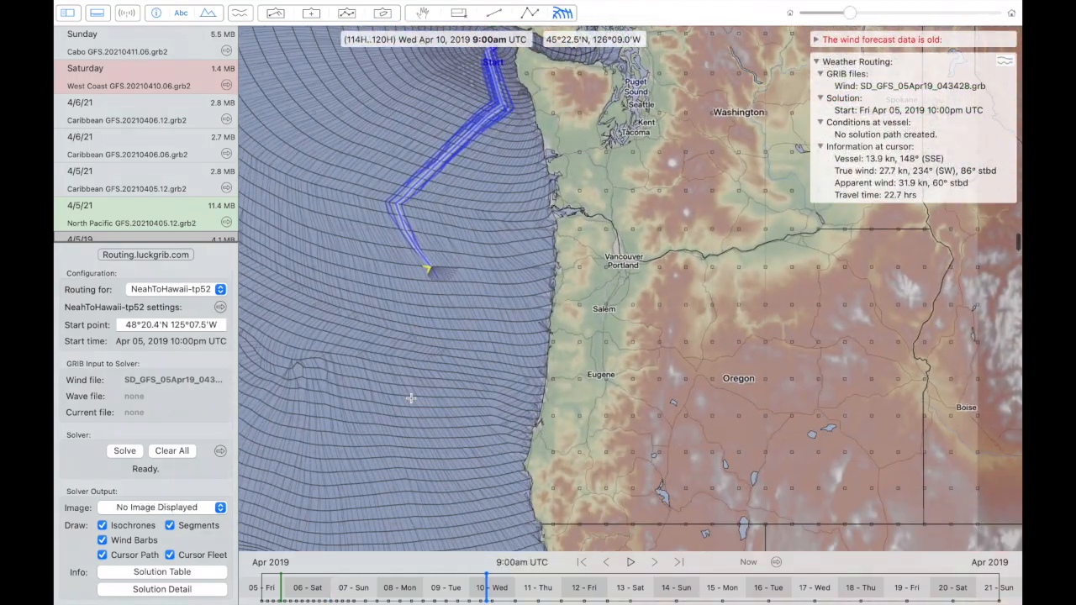
pyautogui.scroll(-5, 411, 398)
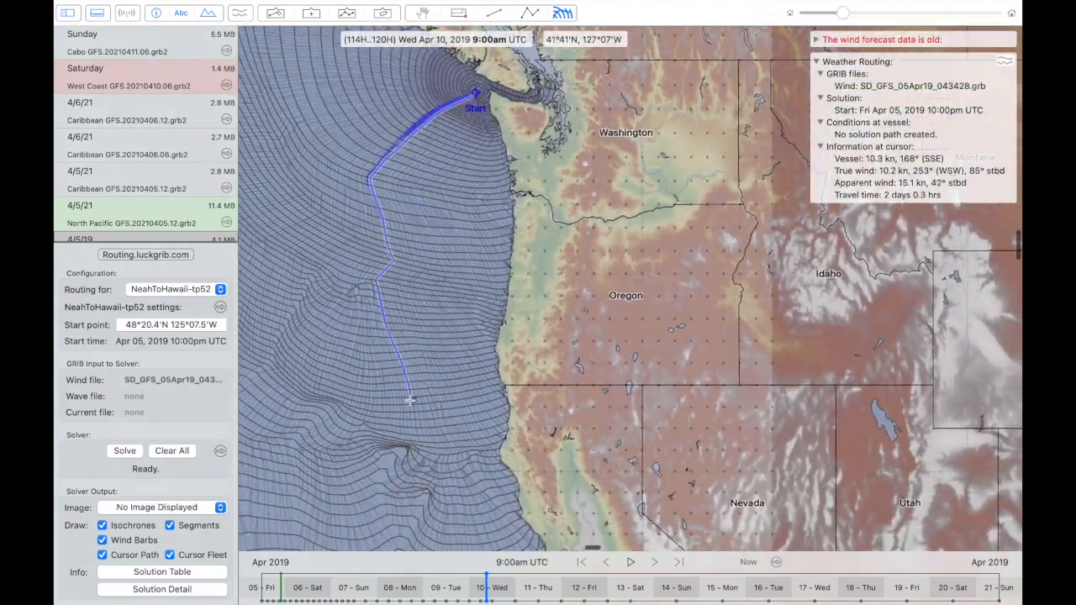
pyautogui.scroll(-2, 411, 400)
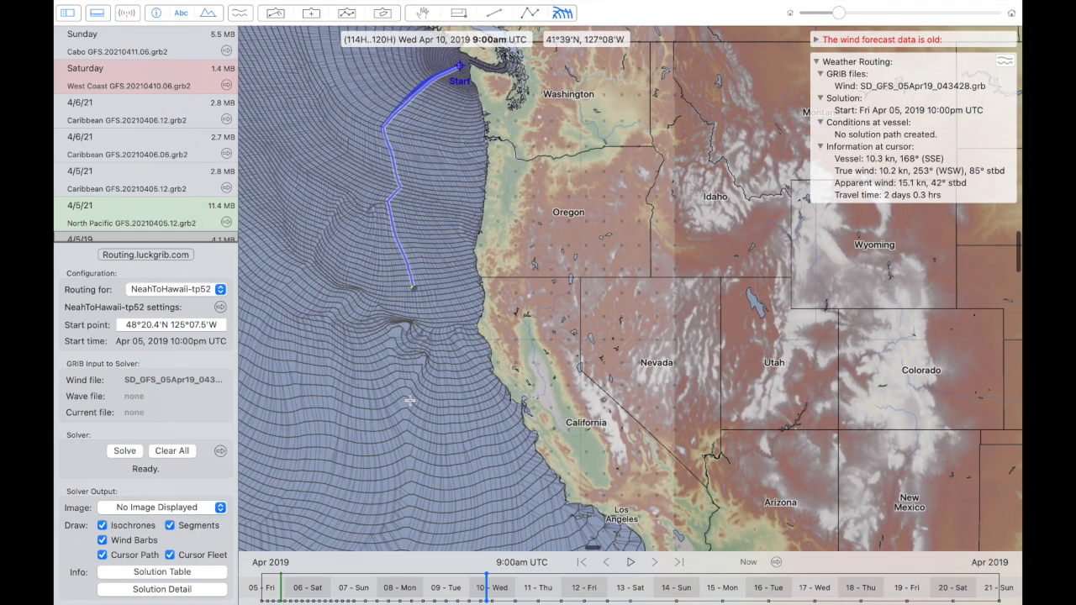
pyautogui.hscroll(3, 410, 400)
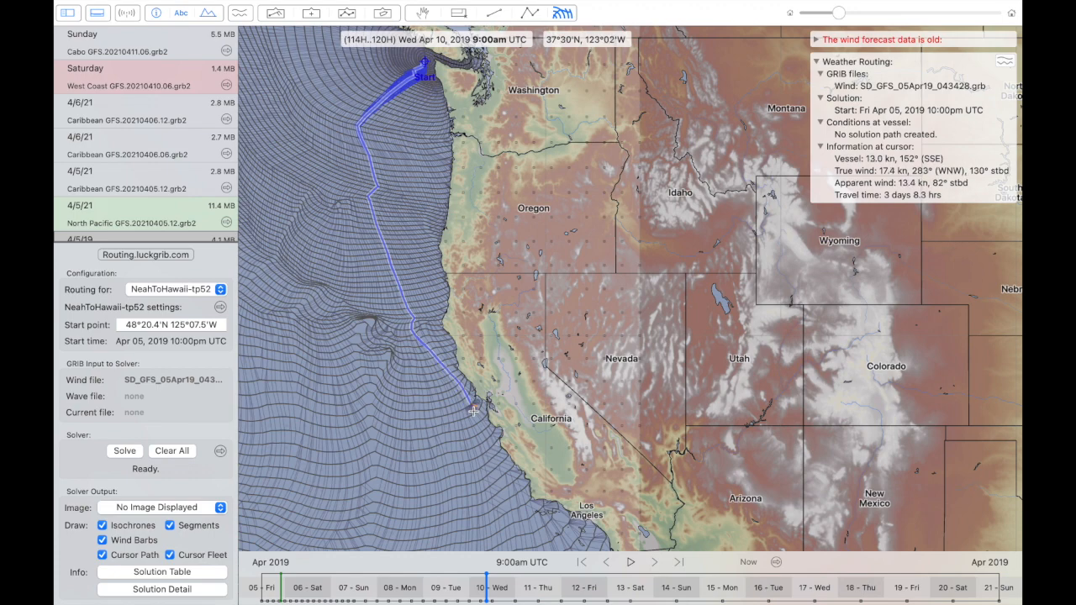
pyautogui.scroll(-3, 473, 411)
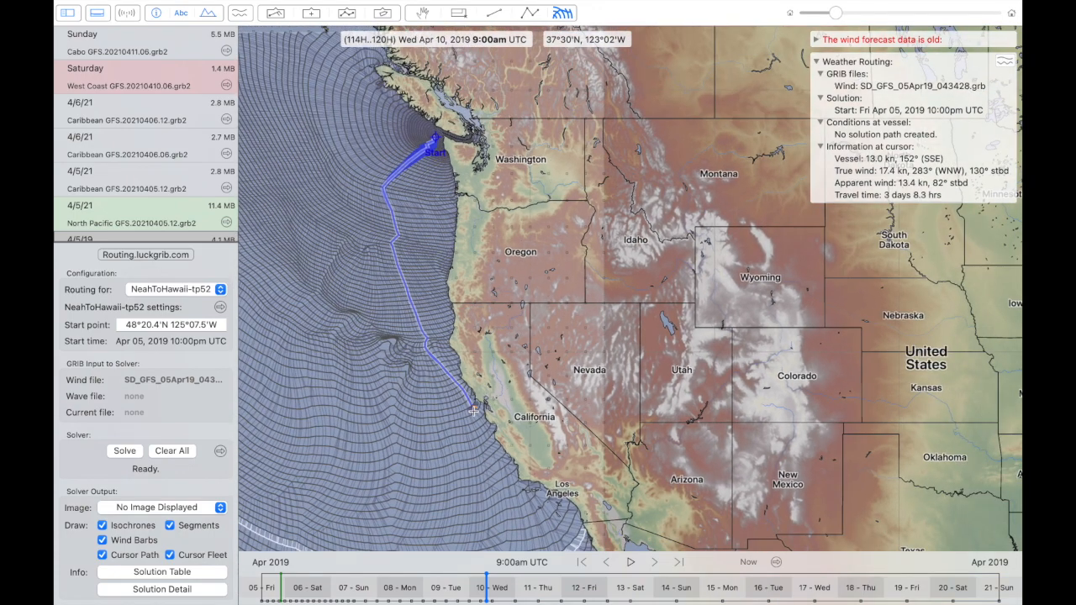
pyautogui.scroll(-4, 474, 411)
pyautogui.scroll(-1, 474, 411)
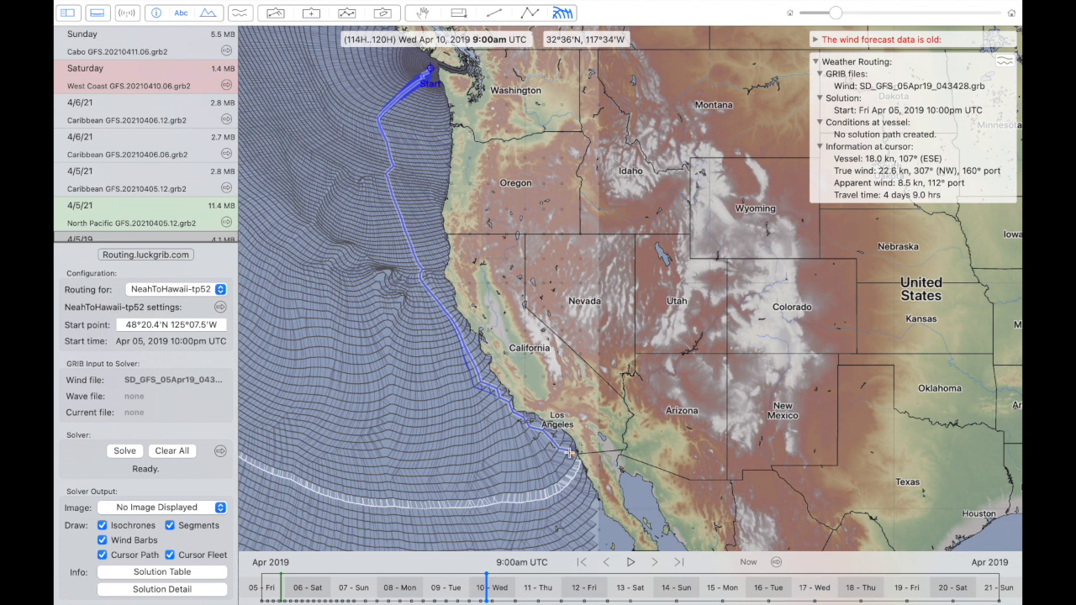
# - Compare the cursor paths to positions off the Oregon coast and to the waters southwest of the start point
pyautogui.scroll(2, 569, 453)
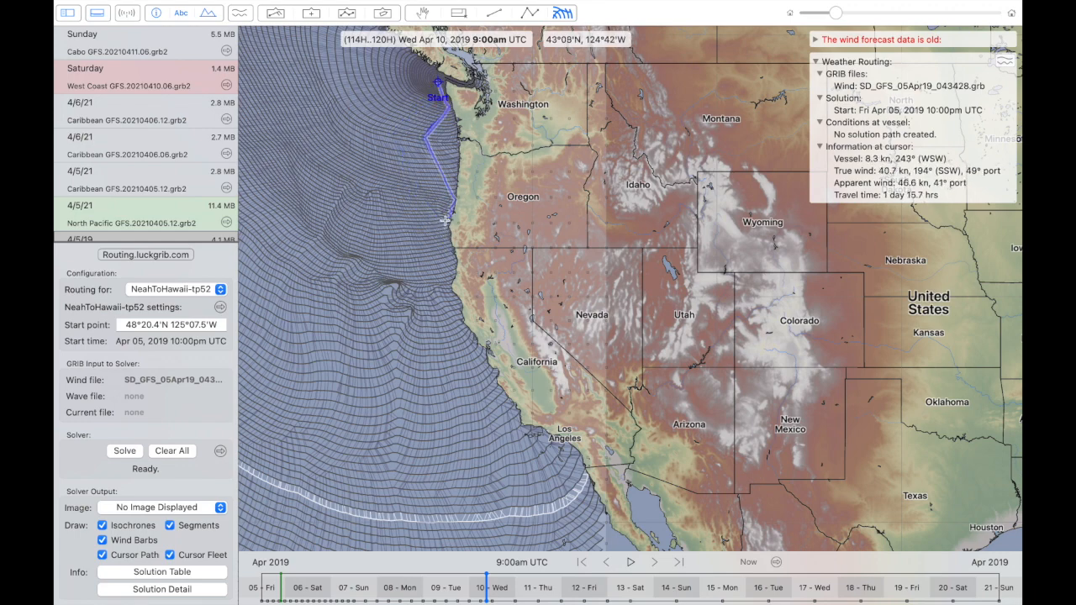
pyautogui.scroll(4, 444, 221)
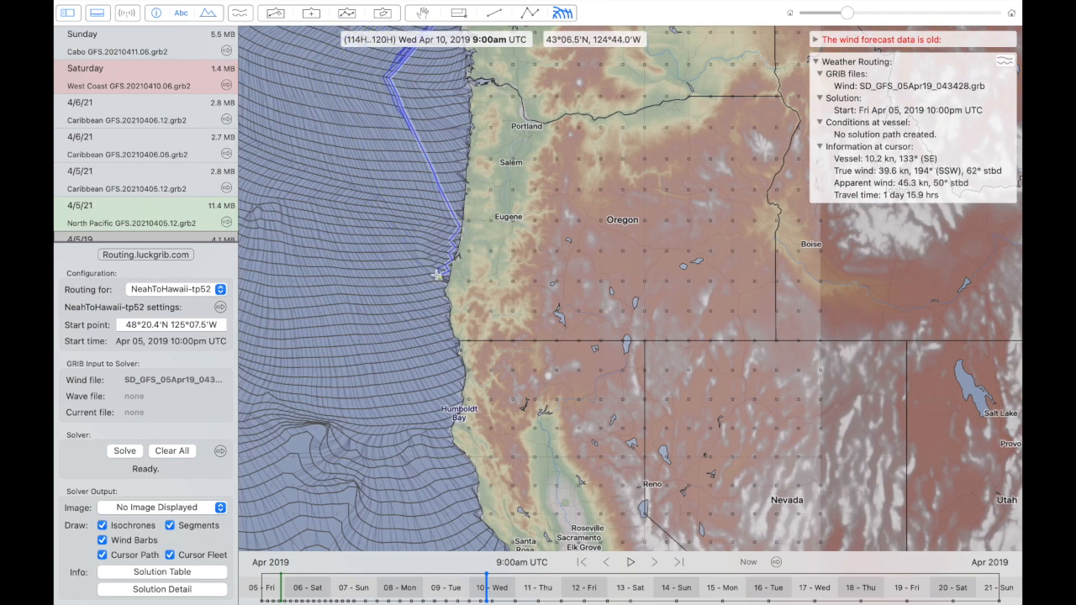
pyautogui.moveTo(436, 275); pyautogui.dragTo(412, 433)
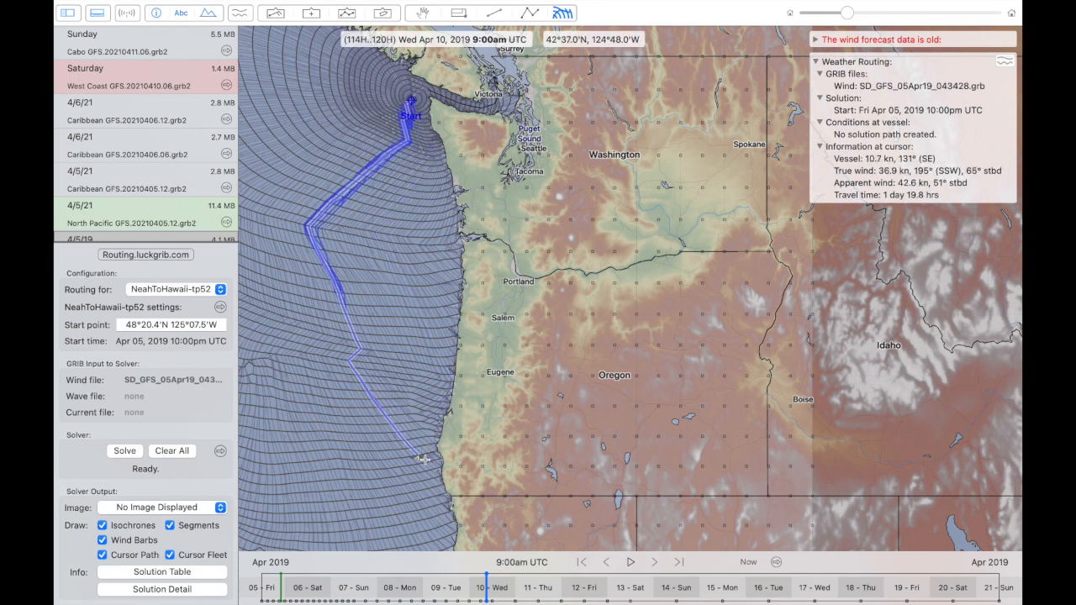
pyautogui.scroll(-2, 425, 459)
pyautogui.scroll(5, 424, 462)
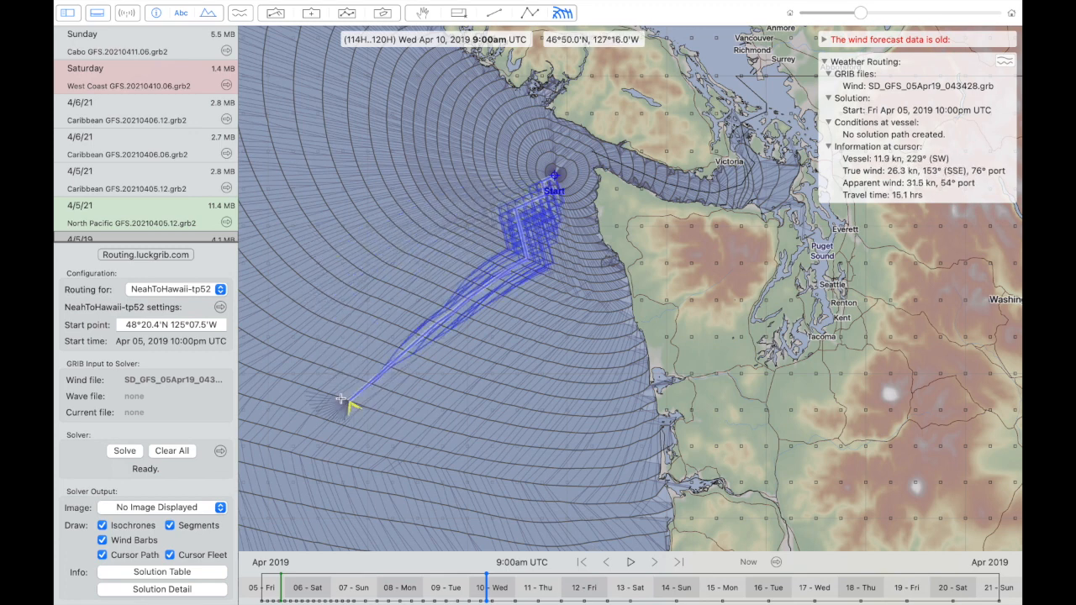
pyautogui.scroll(-3, 341, 399)
pyautogui.hscroll(-3, 341, 398)
pyautogui.scroll(2, 340, 399)
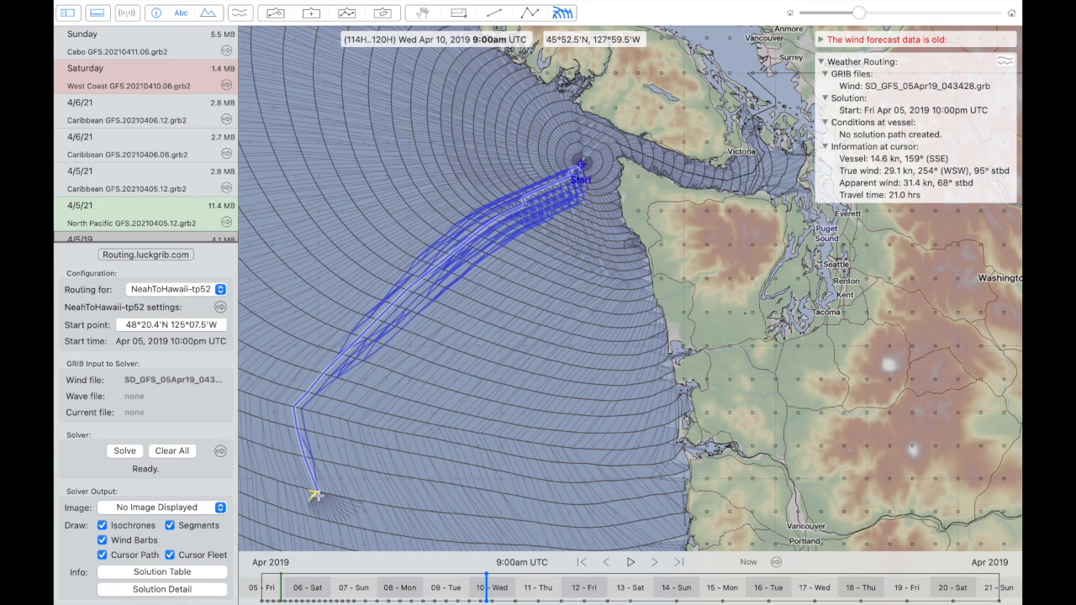
pyautogui.hscroll(-3, 318, 496)
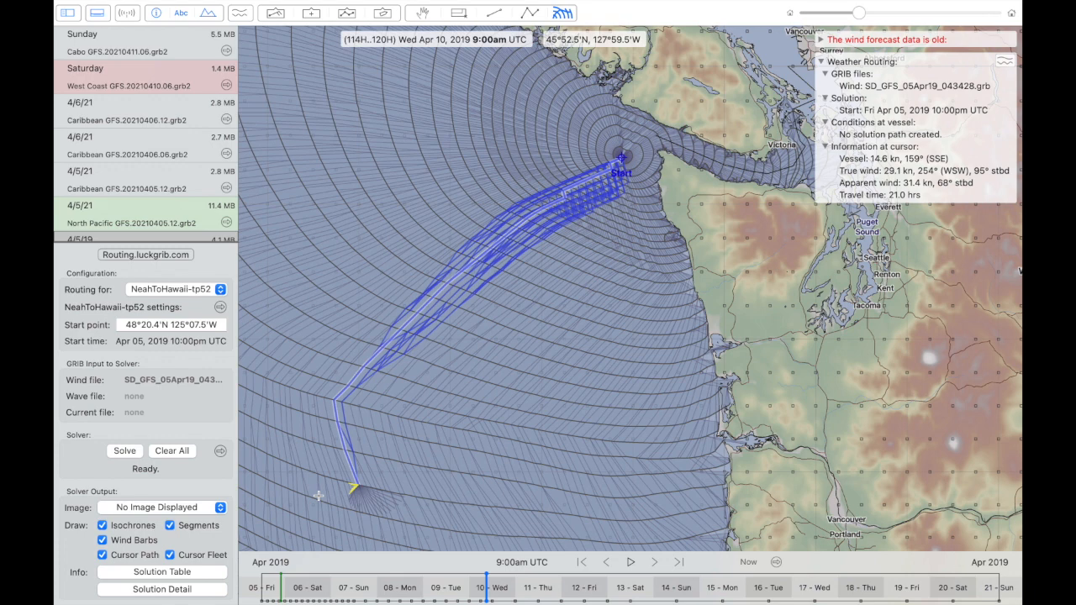
pyautogui.hscroll(3, 317, 496)
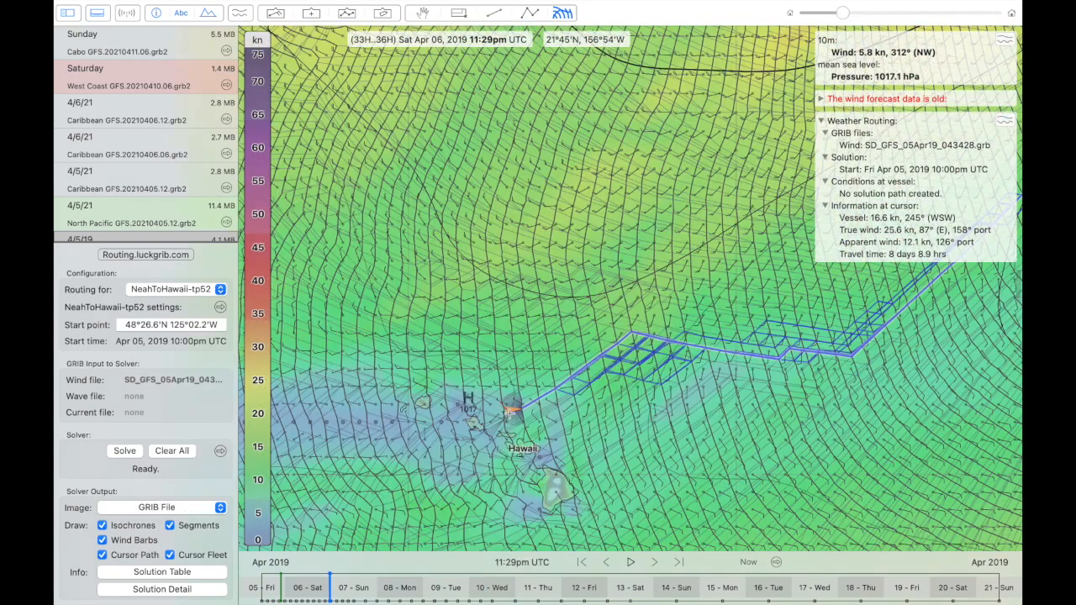
# - Create the target point in the channel between O'ahu and Moloka'i, southeast of Honolulu, at about 21°12'N 157°33'W
pyautogui.scroll(5, 510, 413)
pyautogui.moveTo(509, 412); pyautogui.dragTo(563, 309)
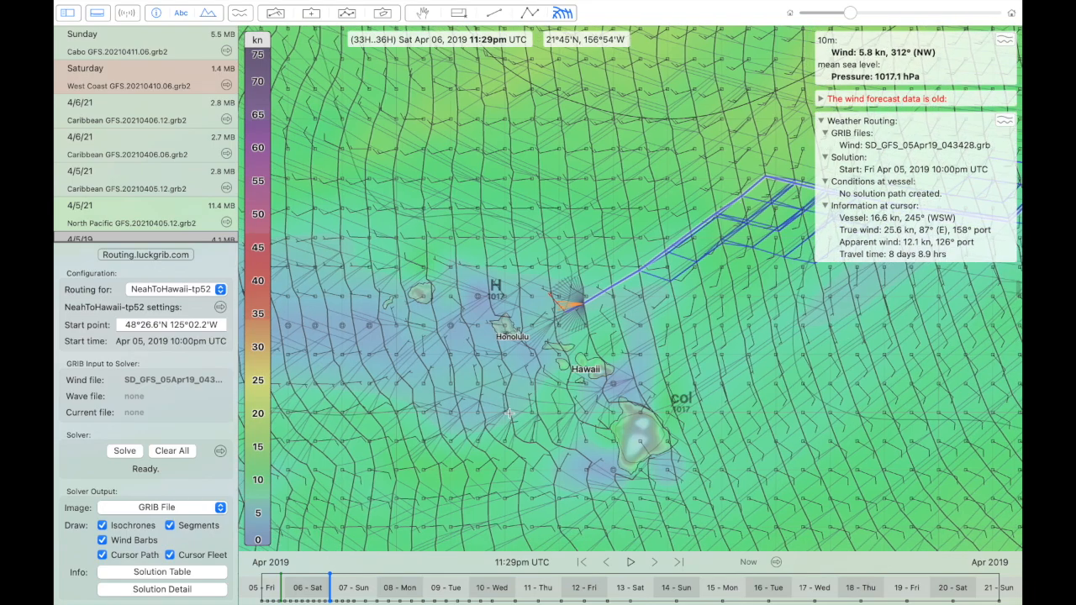
pyautogui.moveTo(530, 413); pyautogui.dragTo(531, 309)
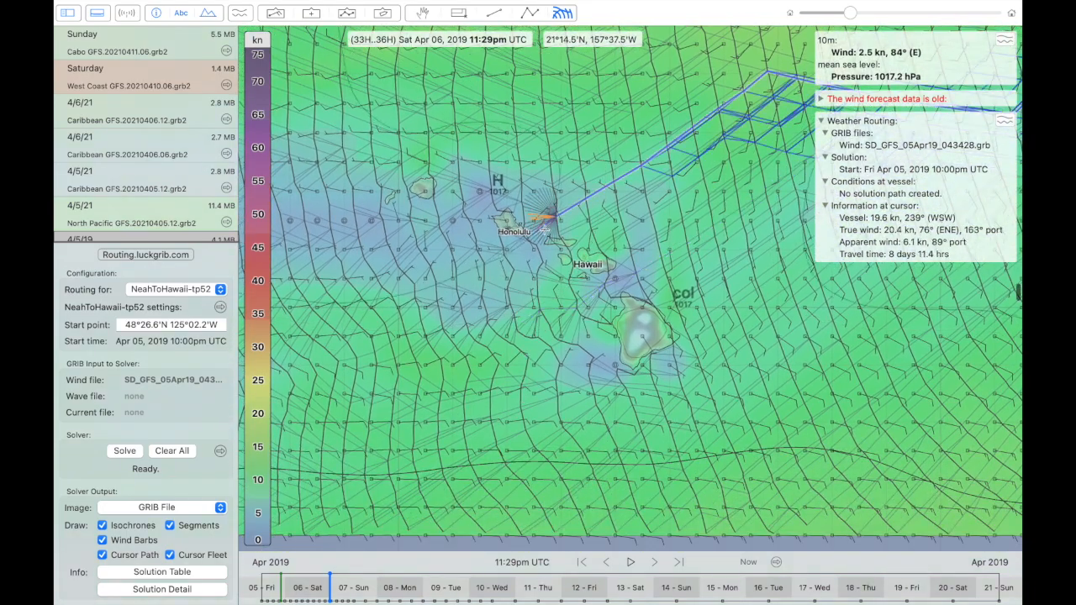
pyautogui.scroll(3, 547, 225)
pyautogui.scroll(2, 547, 226)
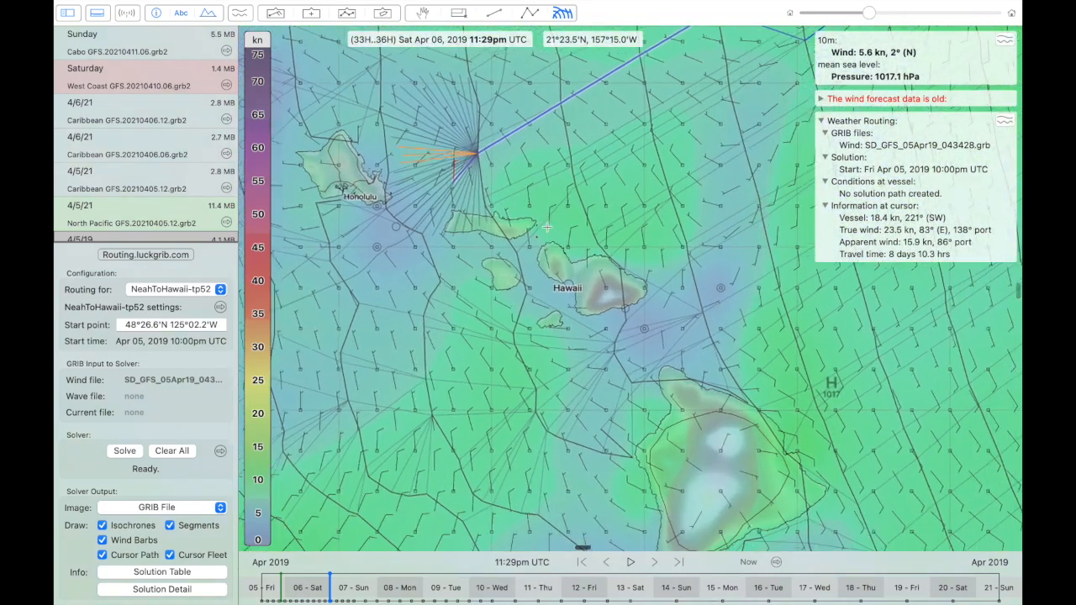
pyautogui.scroll(2, 547, 225)
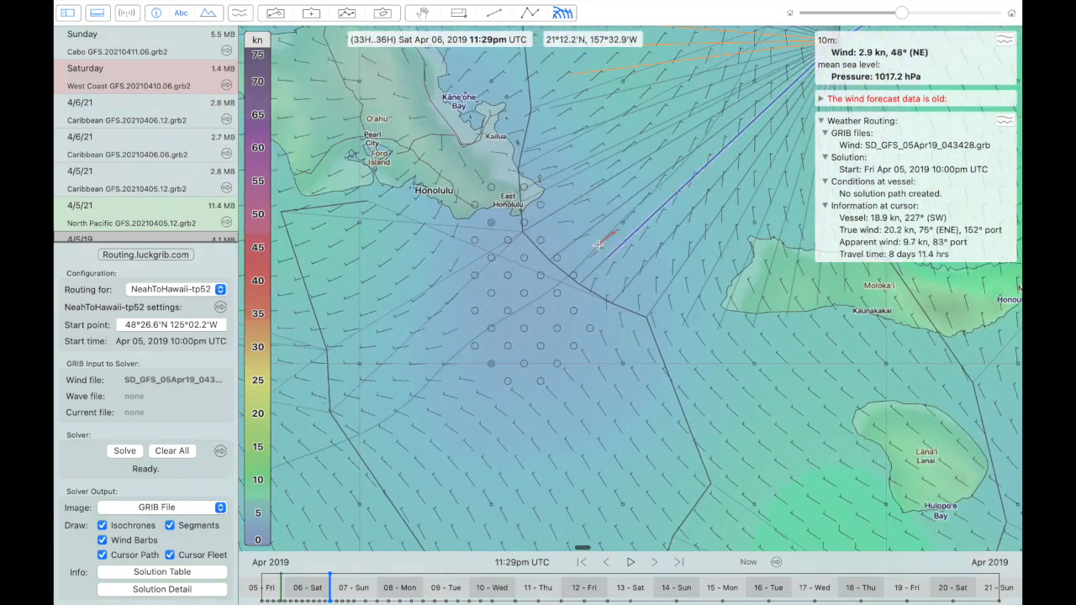
pyautogui.rightClick(599, 247)
pyautogui.click(622, 371)
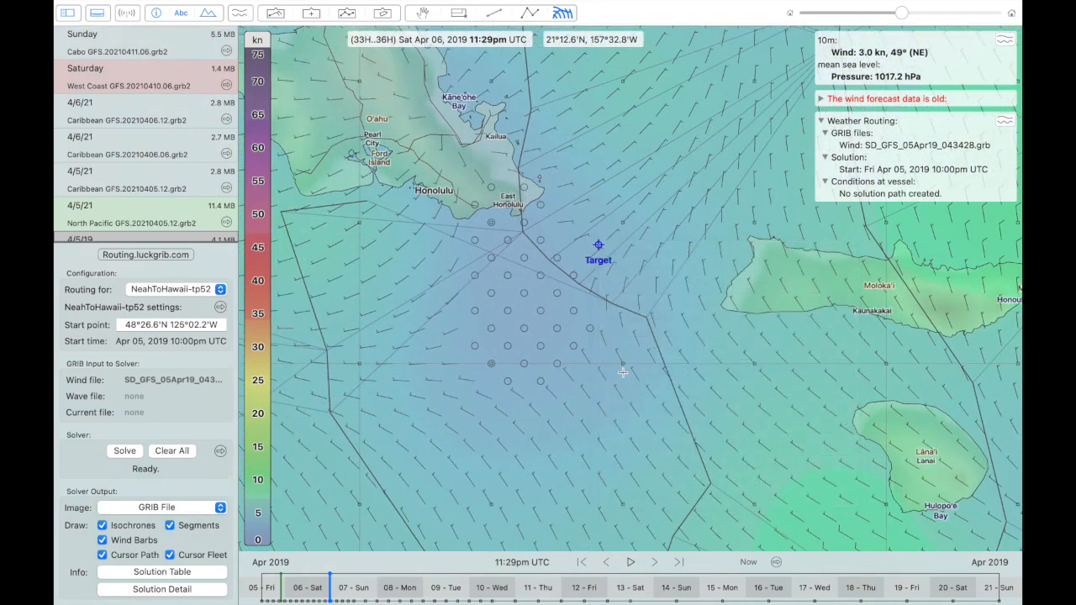
pyautogui.scroll(-5, 623, 370)
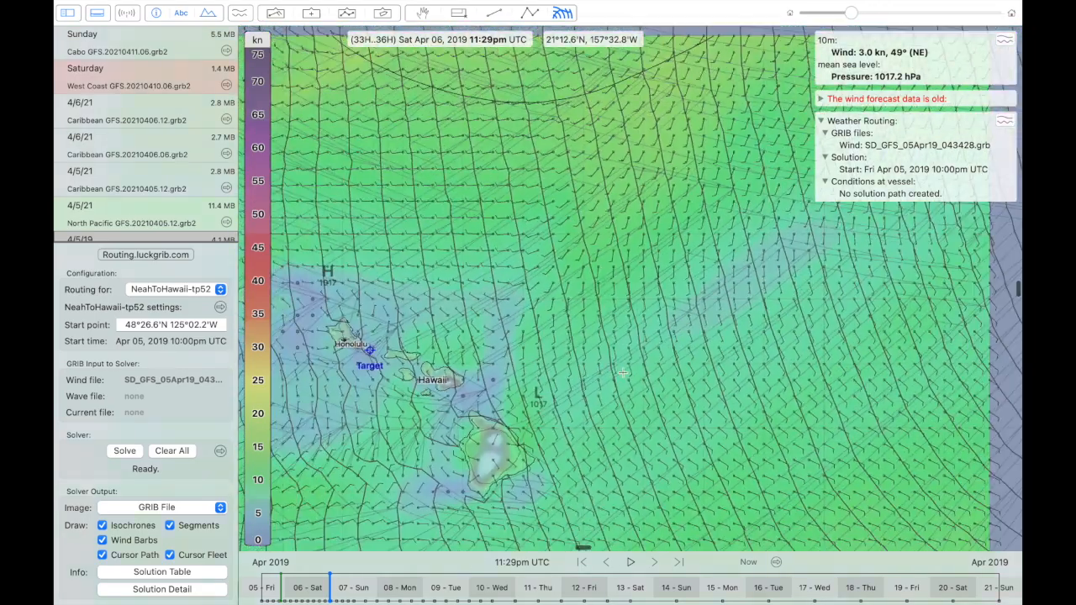
# - Solve the NeahToHawaii-tp52 routing to the new target and bring the whole optimal route from start to Hawaii into view
pyautogui.scroll(-2, 622, 370)
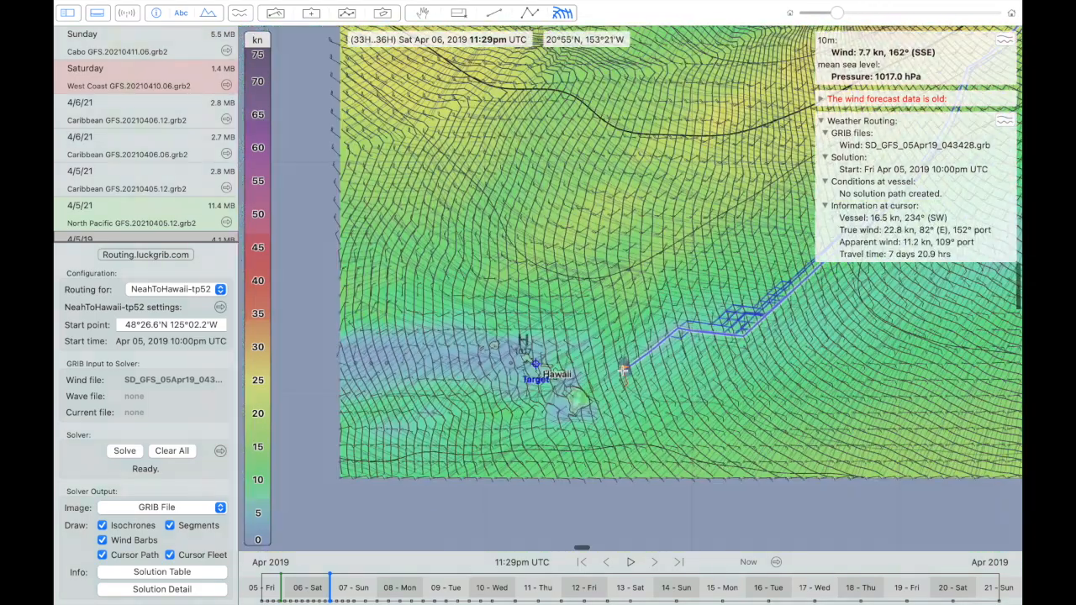
pyautogui.click(122, 451)
pyautogui.scroll(-1, 531, 322)
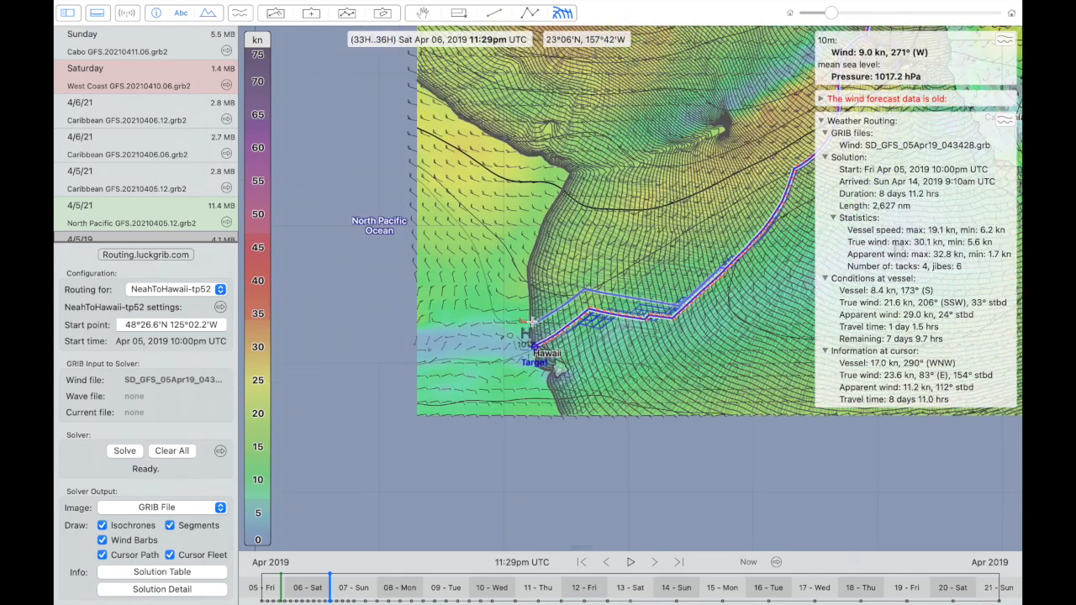
pyautogui.hscroll(5, 531, 322)
pyautogui.scroll(3, 531, 322)
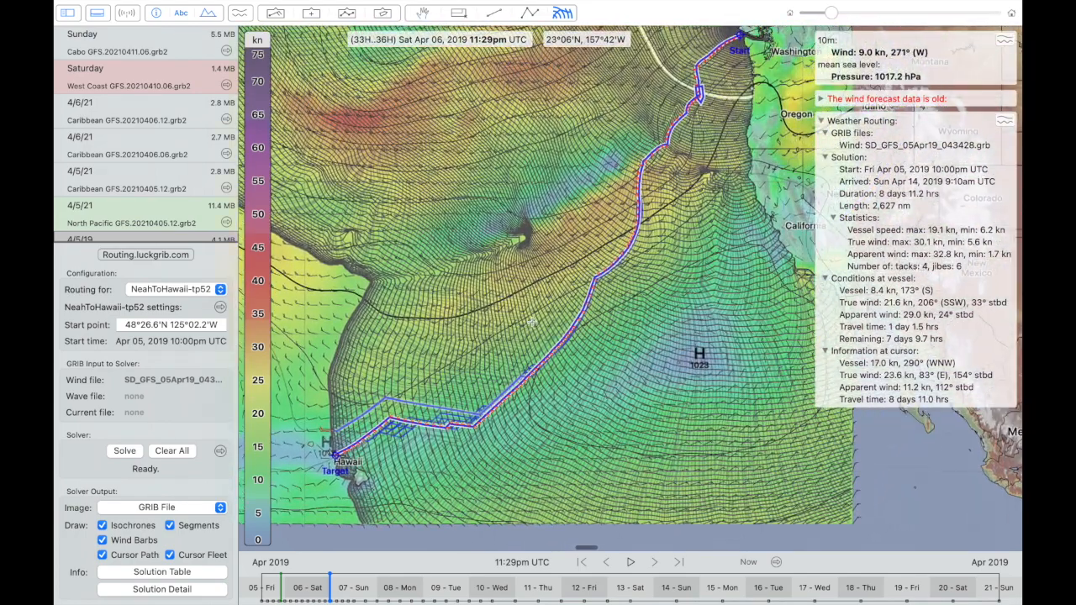
pyautogui.scroll(2, 531, 322)
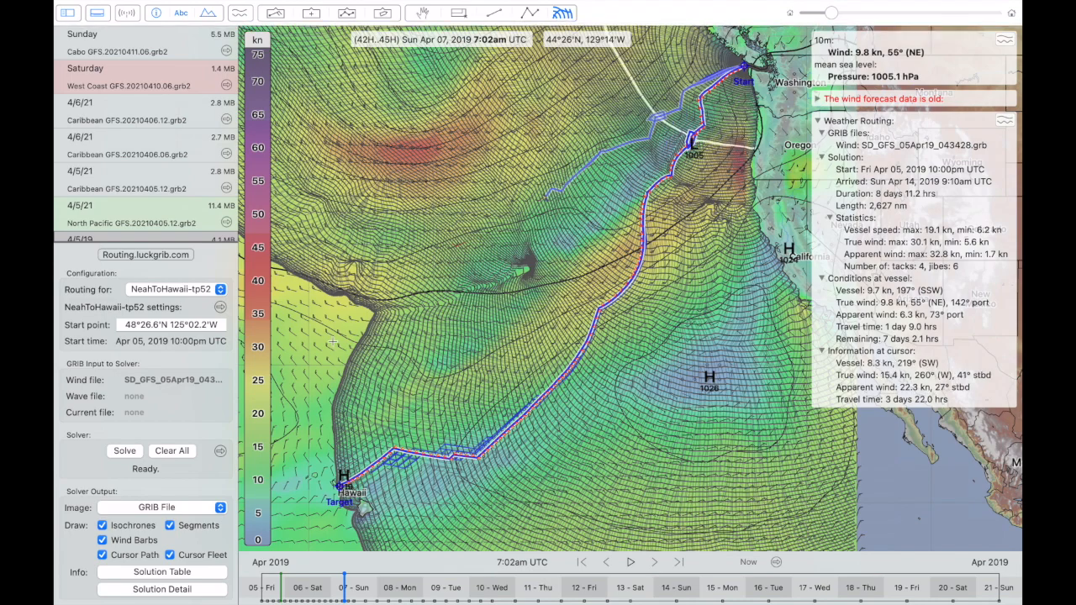
# - Colour the solver output by T Wind Speed (TWS) and show the route down to Hawaii over it
pyautogui.click(142, 511)
pyautogui.click(151, 487)
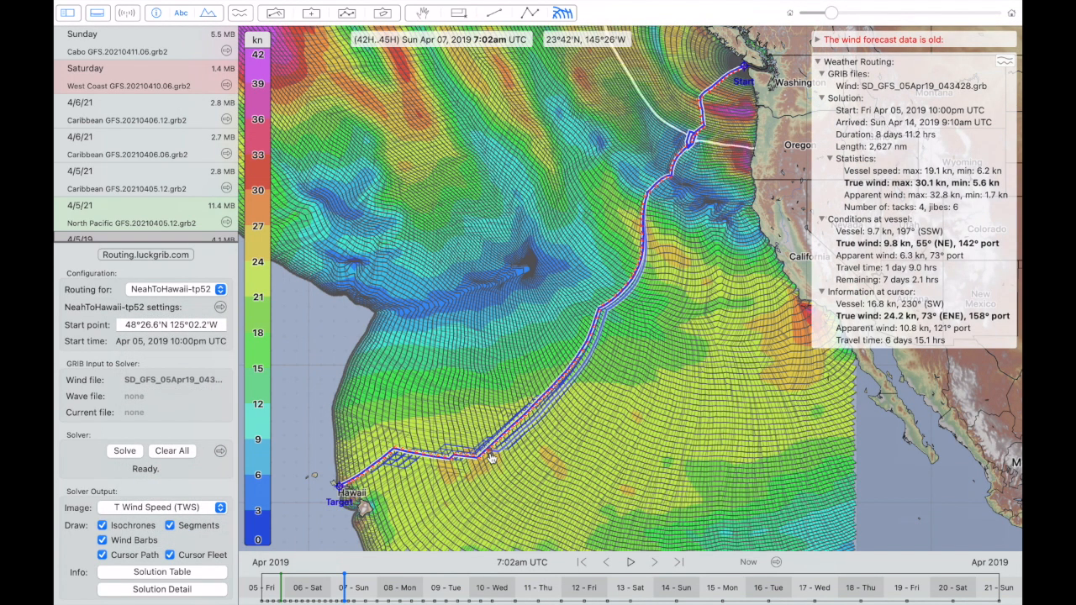
pyautogui.scroll(3, 492, 456)
pyautogui.scroll(-2, 492, 457)
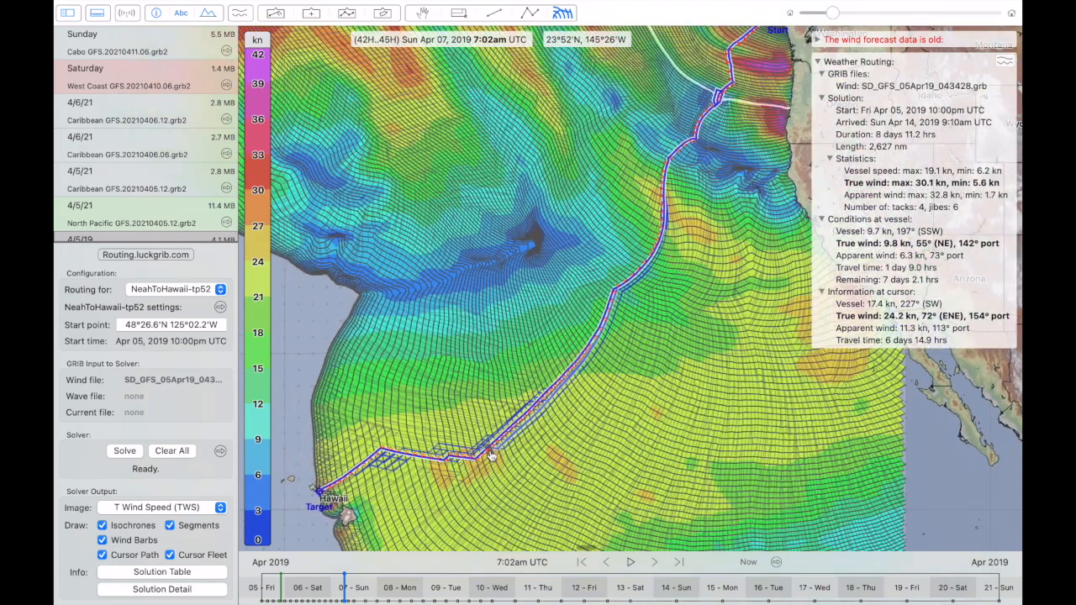
pyautogui.scroll(1, 492, 456)
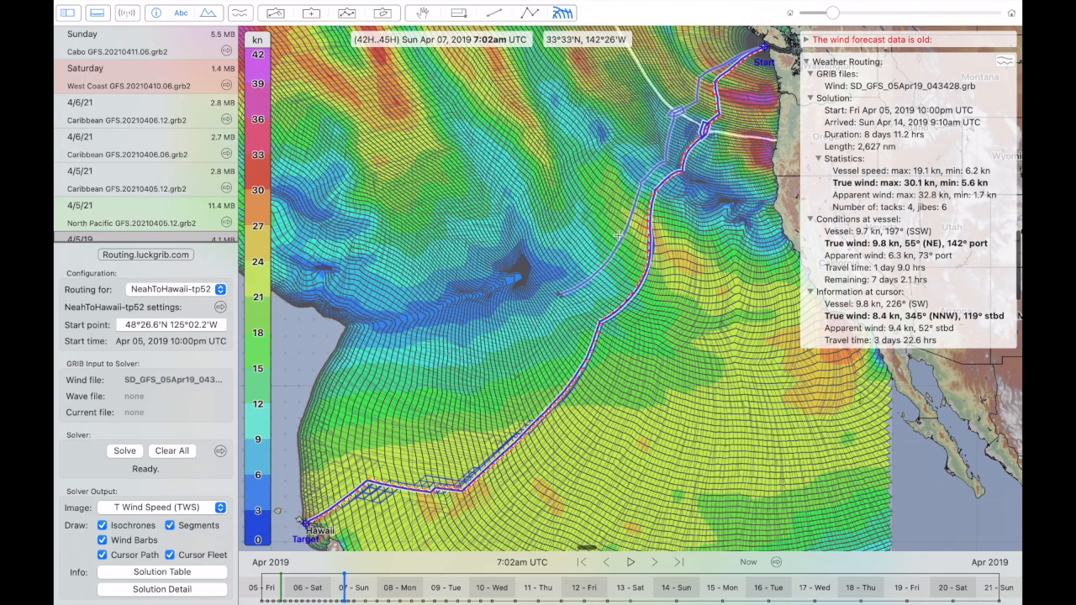
# - Advance the vessel along the route to the bend near 42°19'N 130°52'W, then to the one near 41°15'N 132°52'W
pyautogui.scroll(5, 753, 67)
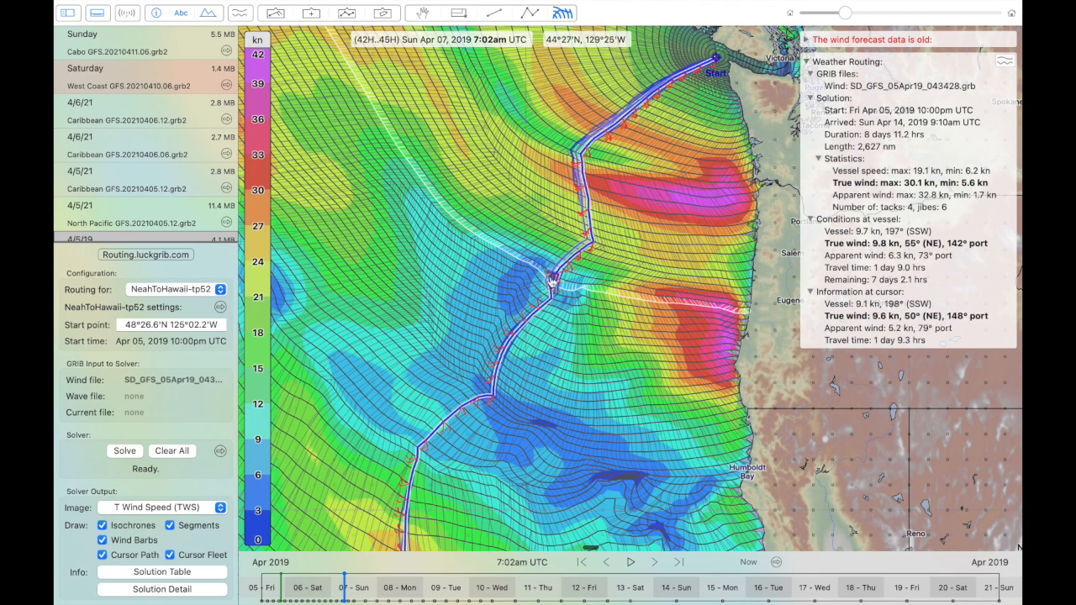
pyautogui.scroll(5, 552, 280)
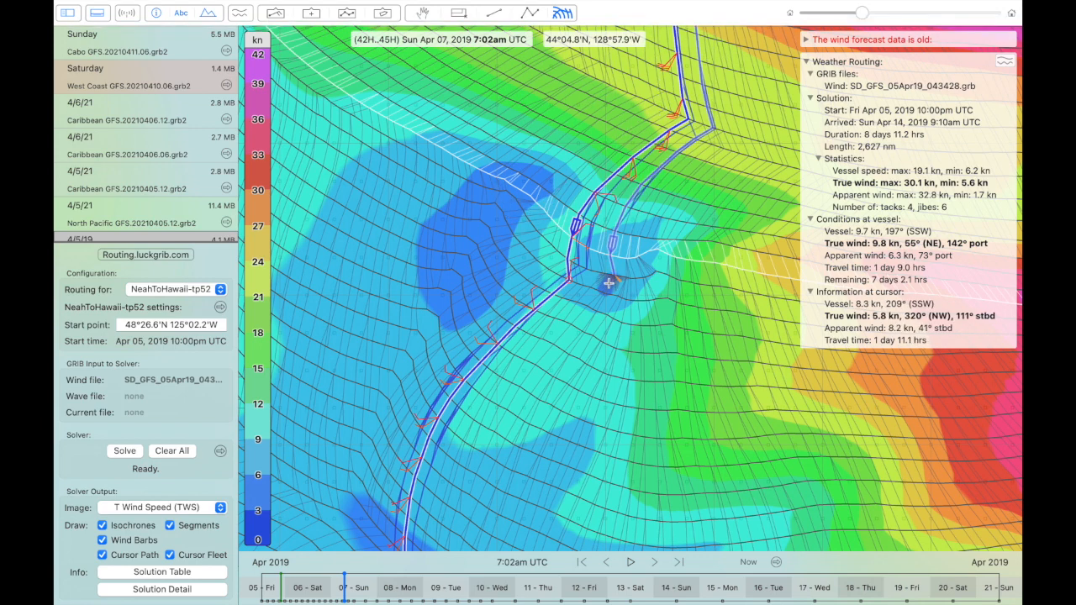
pyautogui.moveTo(576, 227)
pyautogui.mouseDown()
pyautogui.moveTo(568, 268)
pyautogui.moveTo(498, 343)
pyautogui.moveTo(482, 407)
pyautogui.moveTo(490, 395)
pyautogui.mouseUp()
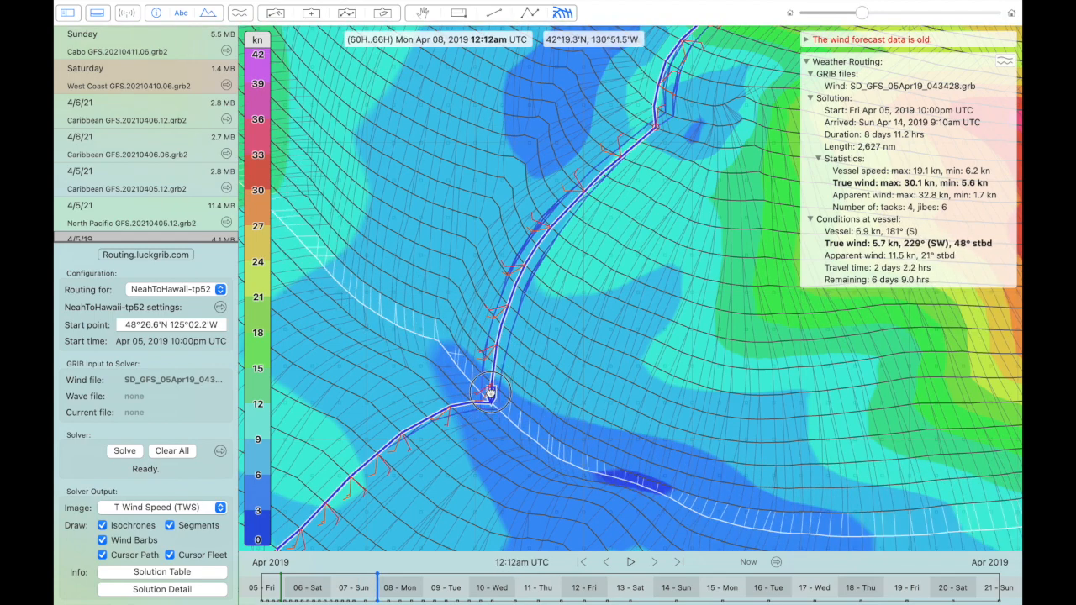
pyautogui.scroll(-5, 491, 397)
pyautogui.scroll(-3, 492, 399)
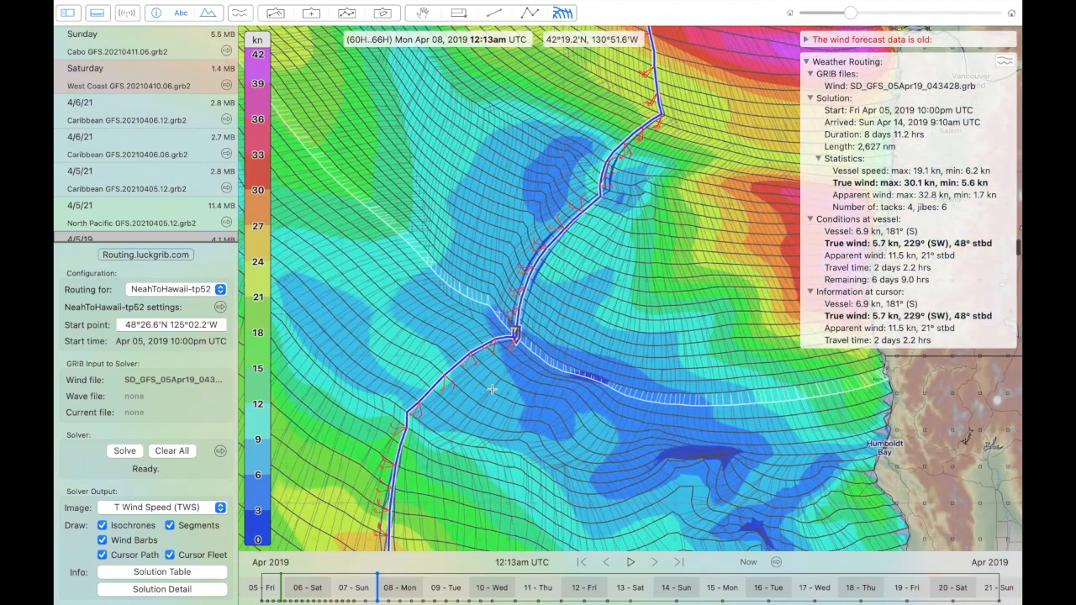
pyautogui.moveTo(516, 334)
pyautogui.mouseDown()
pyautogui.moveTo(501, 318)
pyautogui.moveTo(526, 308)
pyautogui.moveTo(498, 344)
pyautogui.moveTo(425, 395)
pyautogui.moveTo(404, 418)
pyautogui.moveTo(410, 433)
pyautogui.moveTo(406, 413)
pyautogui.mouseUp()
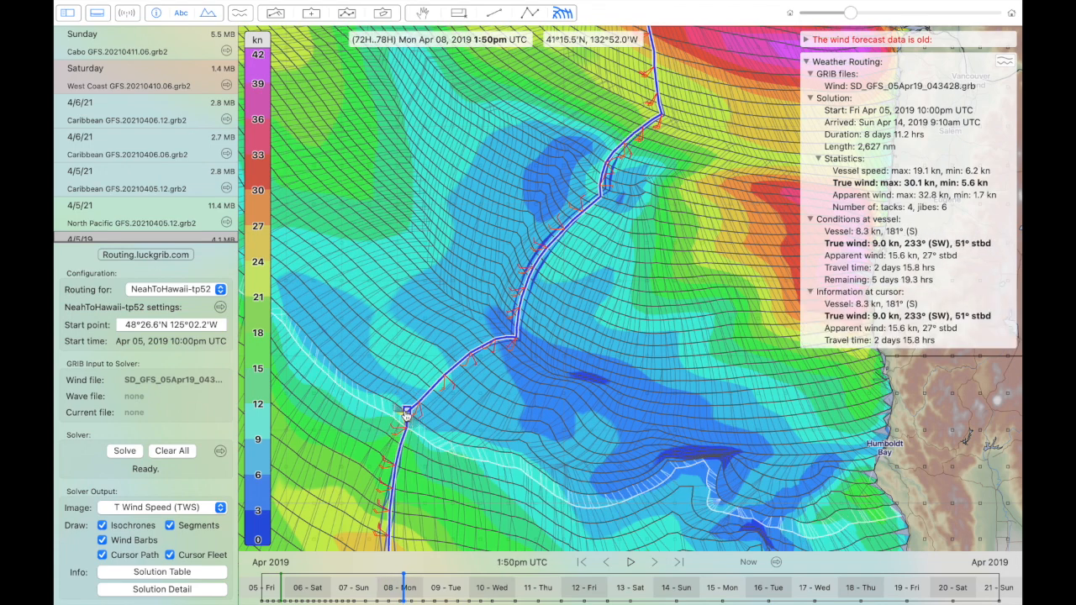
# - Follow the route southwest and advance the vessel to Fri Apr 12, 6:46pm UTC, near 23°22'N 147°07'W northeast of Hawaii
pyautogui.scroll(5, 406, 416)
pyautogui.scroll(-5, 406, 415)
pyautogui.scroll(-5, 406, 416)
pyautogui.scroll(5, 405, 417)
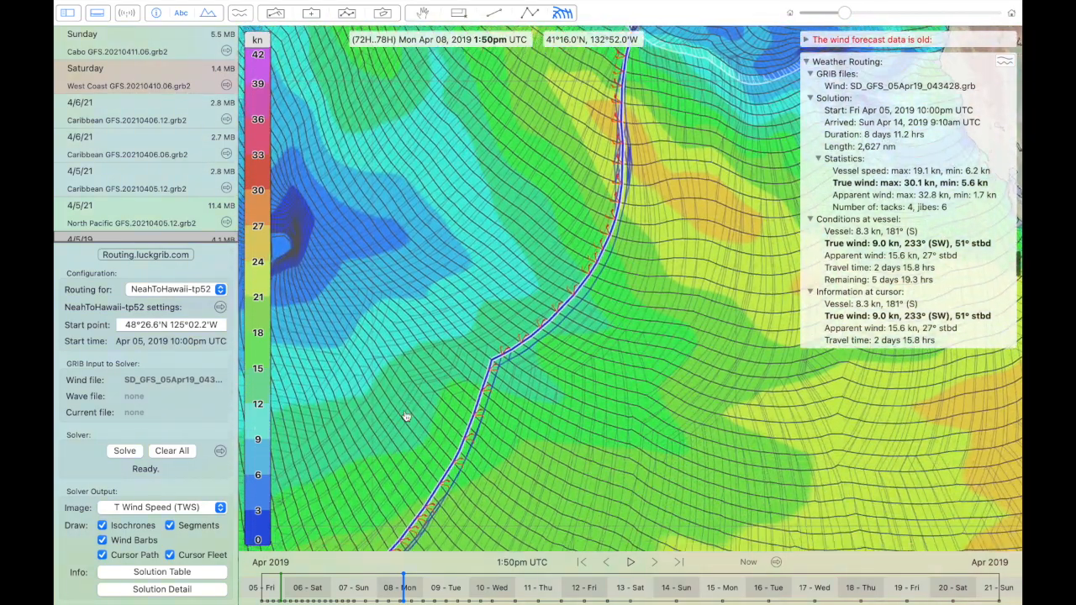
pyautogui.scroll(-5, 405, 417)
pyautogui.scroll(5, 404, 414)
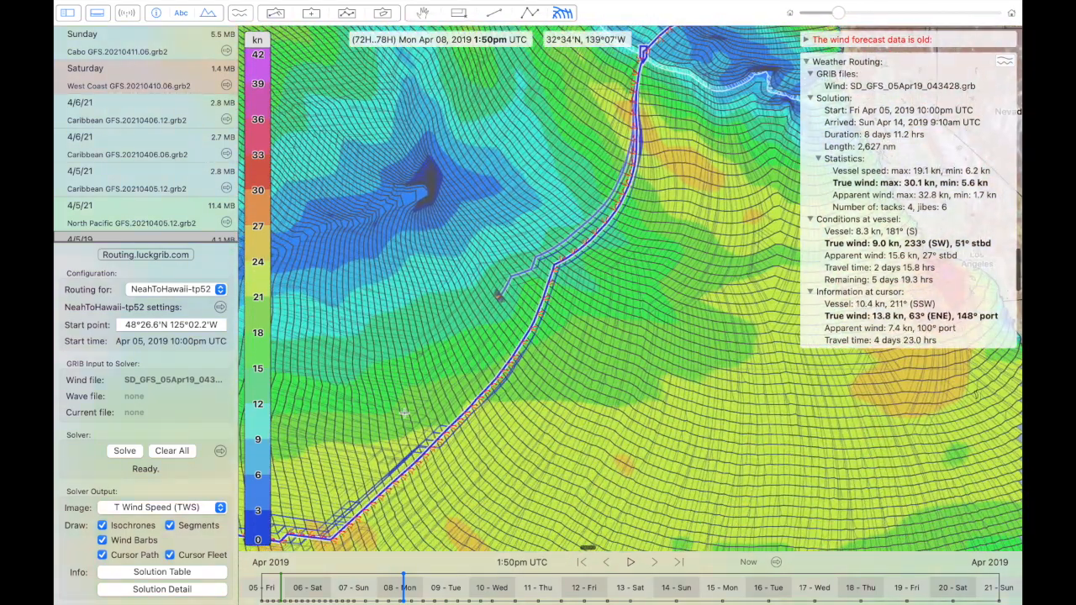
pyautogui.scroll(-5, 405, 414)
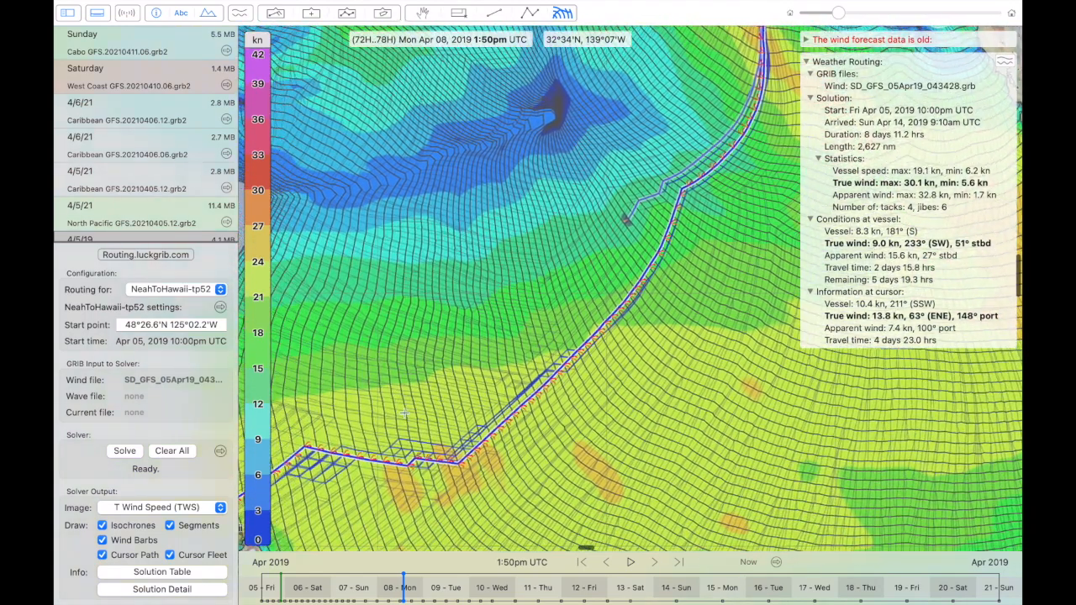
pyautogui.scroll(-3, 404, 413)
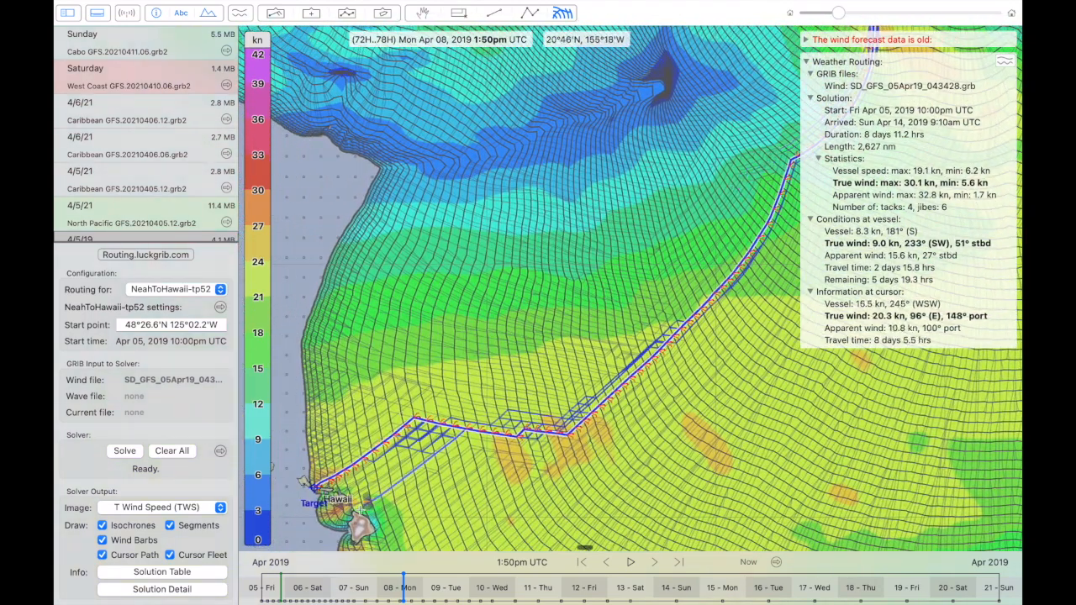
pyautogui.moveTo(370, 459)
pyautogui.mouseDown()
pyautogui.moveTo(342, 472)
pyautogui.moveTo(435, 425)
pyautogui.moveTo(553, 433)
pyautogui.mouseUp()
pyautogui.scroll(-5, 554, 438)
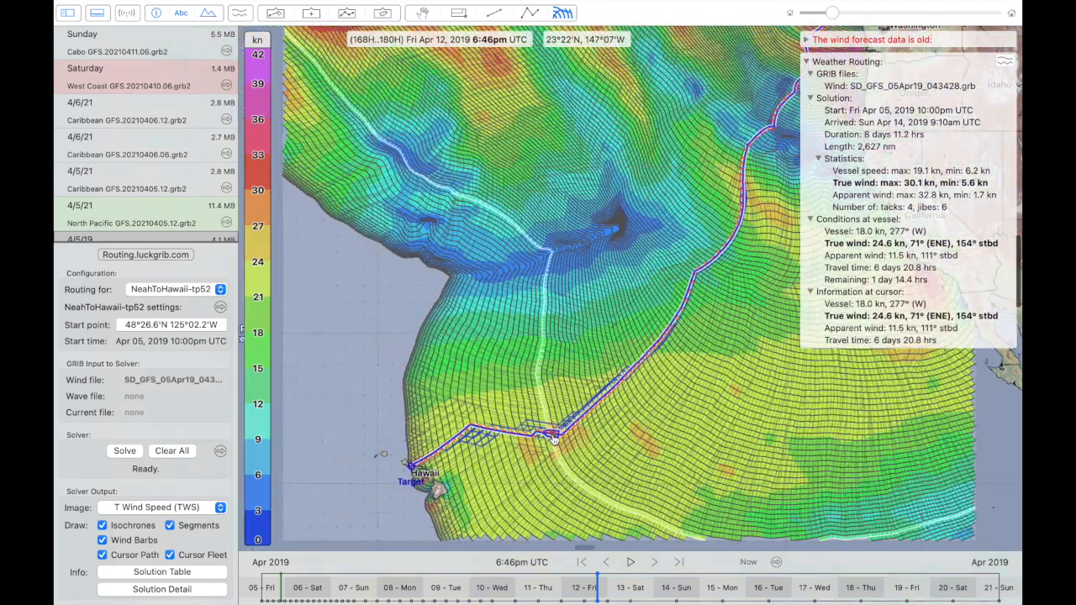
# - Examine the route's bends and nearby cursor paths against the true wind speed field, from northeast of Hawaii back to the start point
pyautogui.hscroll(5, 555, 440)
pyautogui.scroll(4, 555, 440)
pyautogui.hscroll(-4, 555, 440)
pyautogui.scroll(-4, 555, 440)
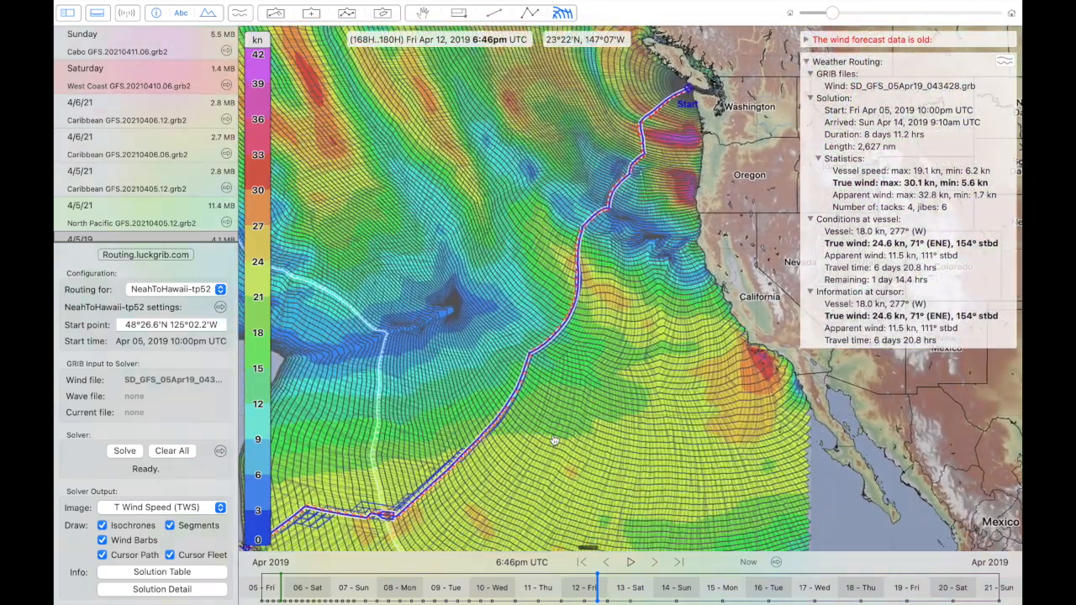
pyautogui.scroll(-2, 554, 437)
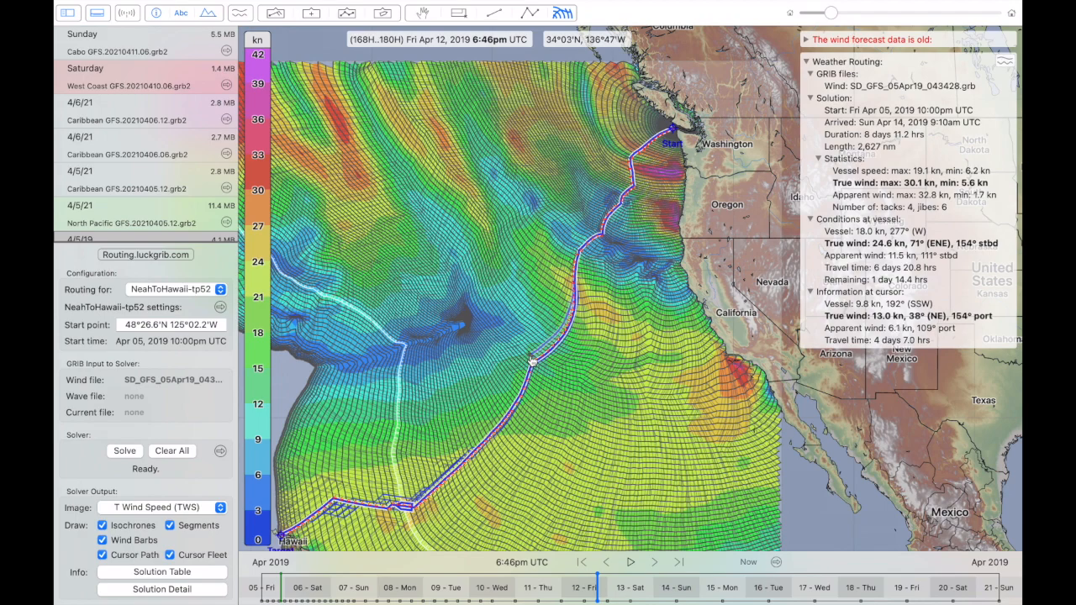
pyautogui.scroll(5, 531, 360)
pyautogui.scroll(-5, 531, 360)
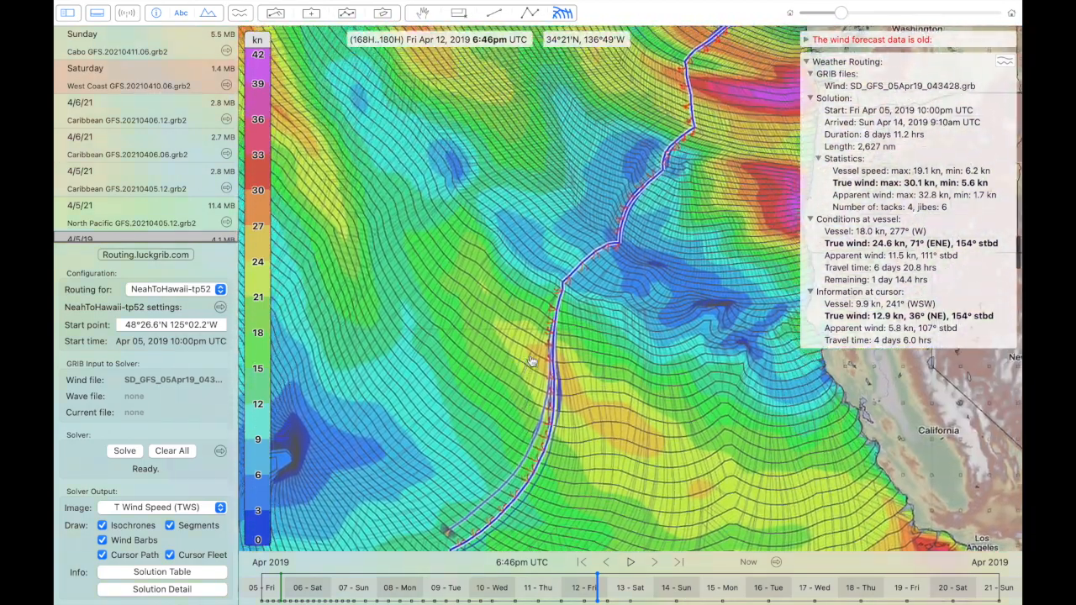
pyautogui.hscroll(5, 531, 362)
pyautogui.scroll(4, 531, 361)
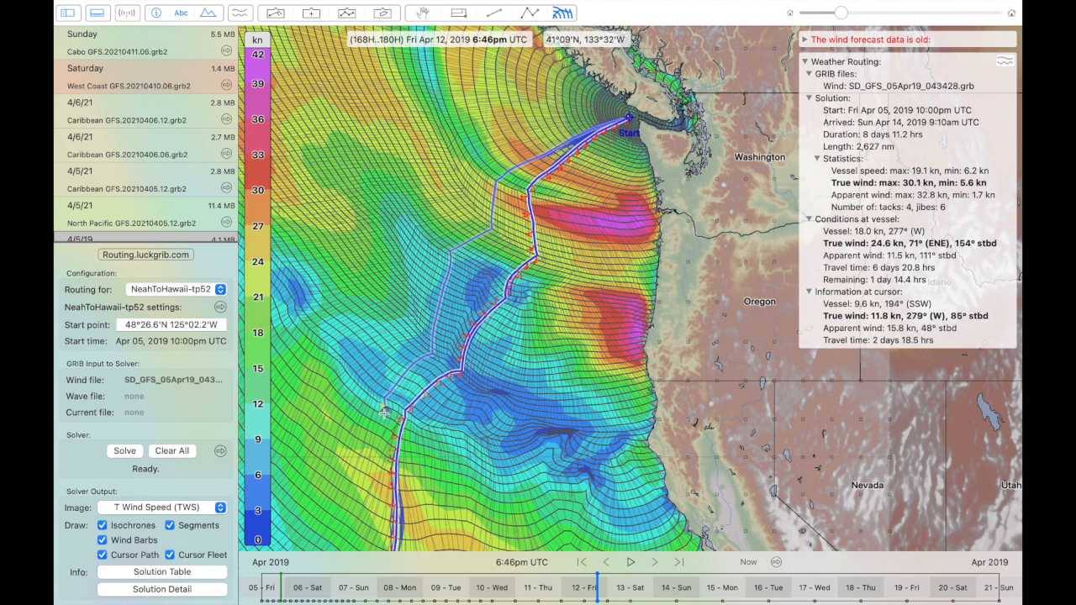
pyautogui.scroll(-5, 384, 411)
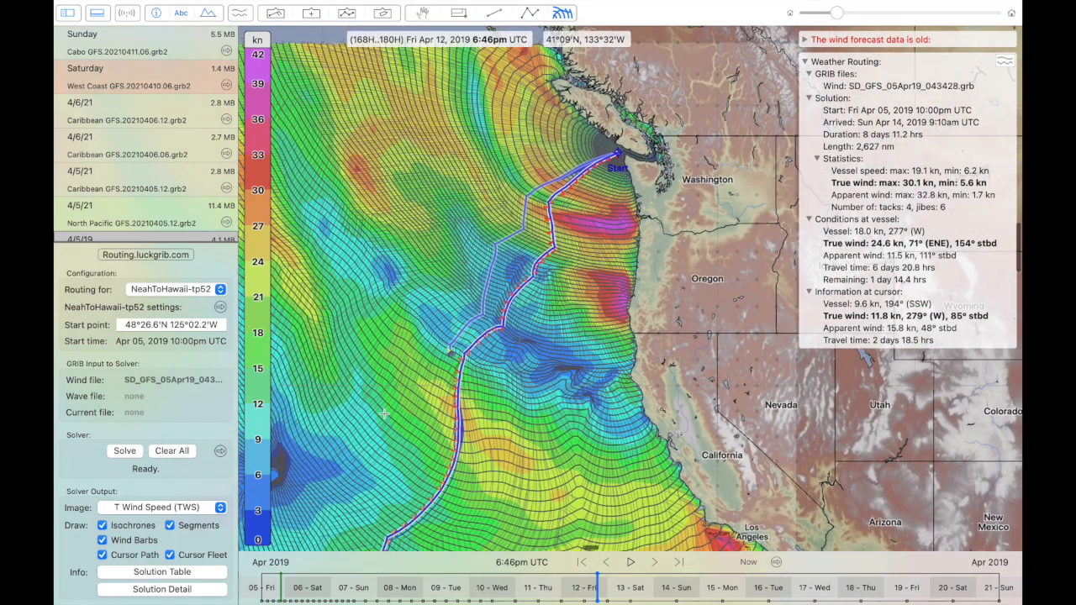
pyautogui.scroll(-3, 384, 412)
pyautogui.hscroll(-3, 383, 412)
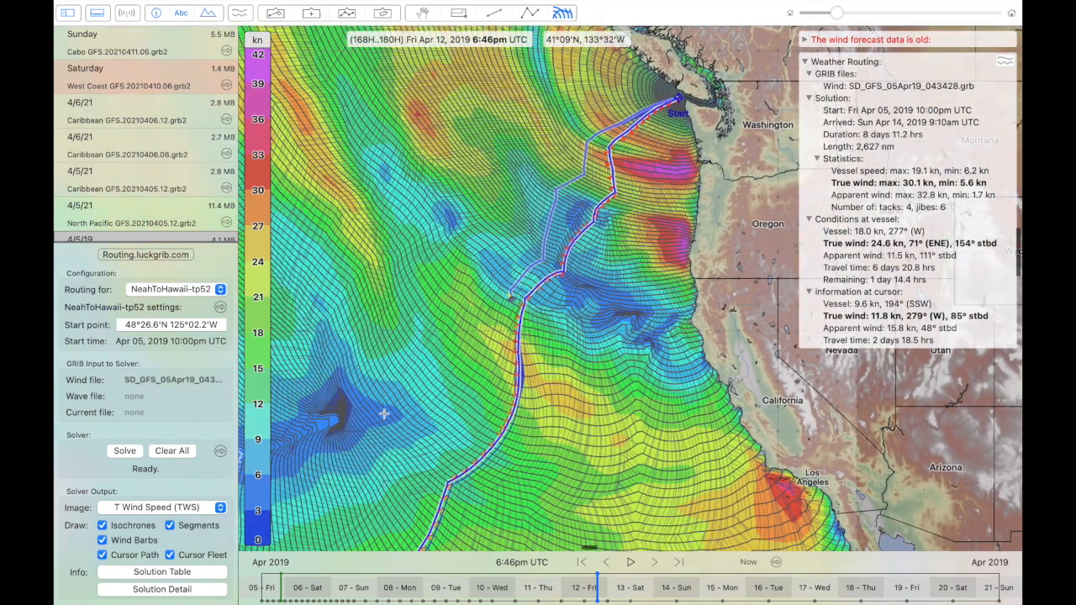
pyautogui.scroll(-1, 384, 414)
pyautogui.hscroll(-1, 383, 413)
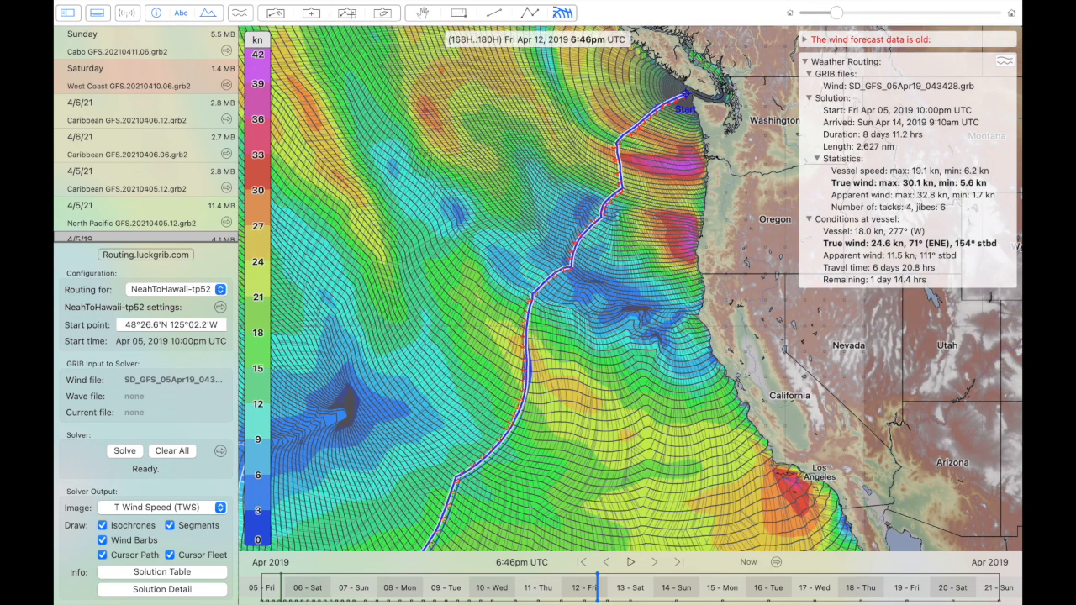
# - Show the expedition isochronal and expedition grid routes on the map and compare them with the computed route down to Hawaii
pyautogui.click(346, 13)
pyautogui.click(259, 139)
pyautogui.click(259, 166)
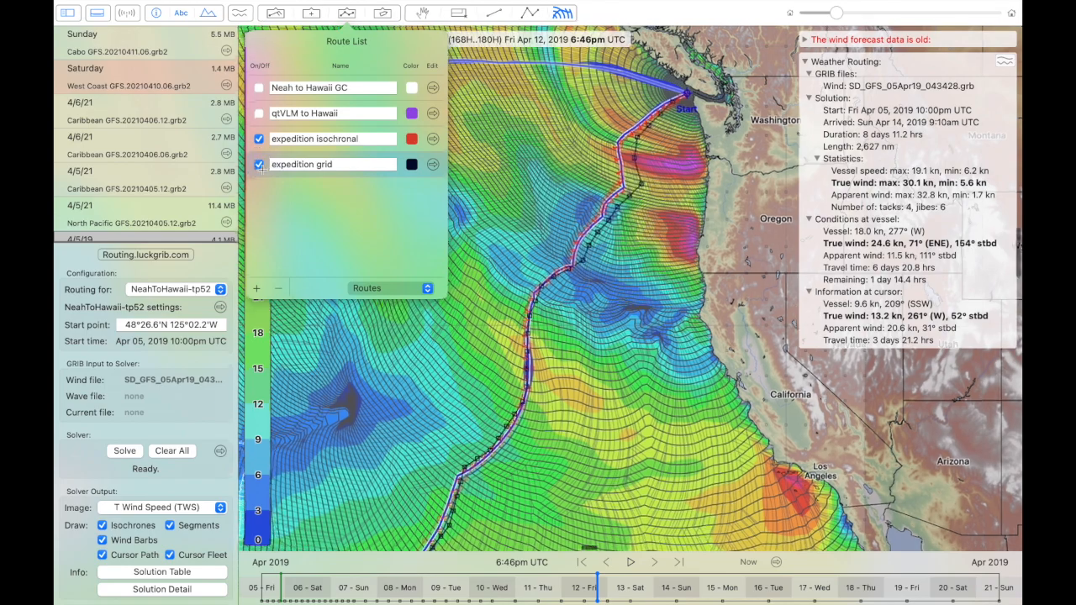
pyautogui.scroll(-5, 410, 400)
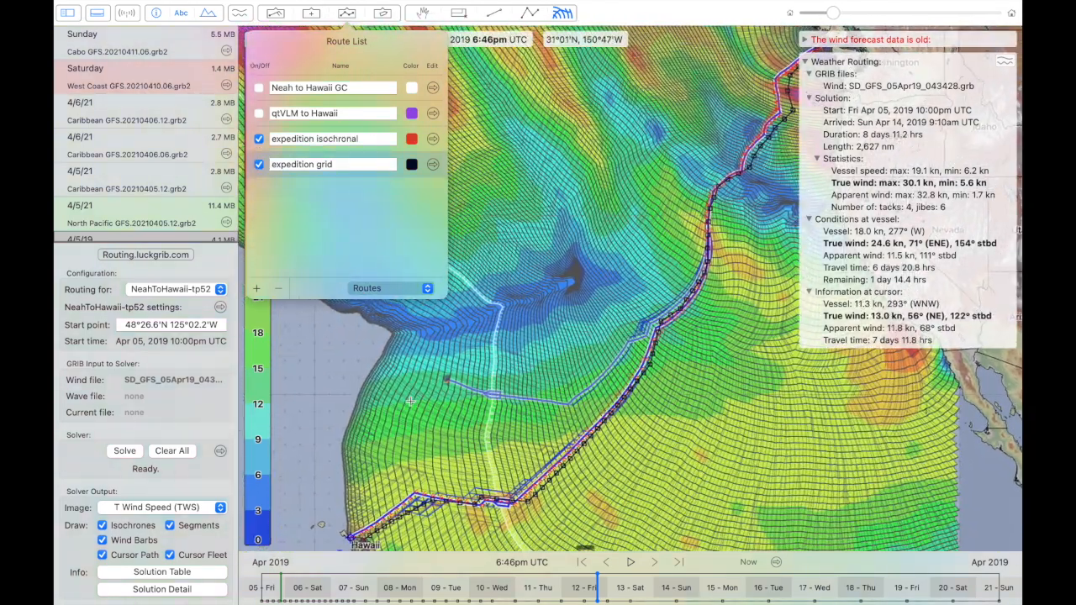
pyautogui.click(410, 400)
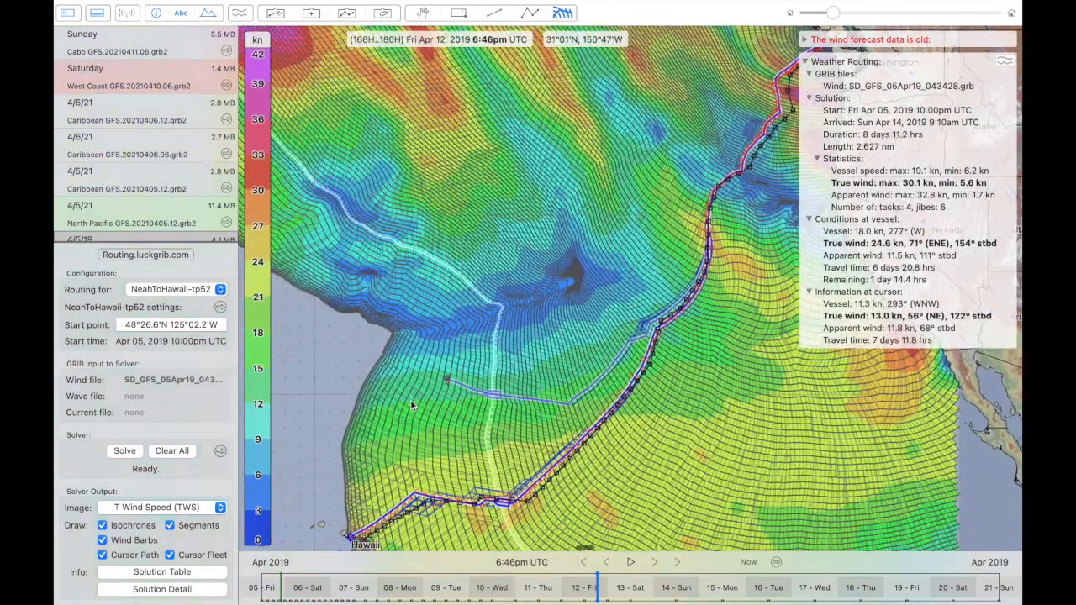
pyautogui.scroll(-5, 364, 512)
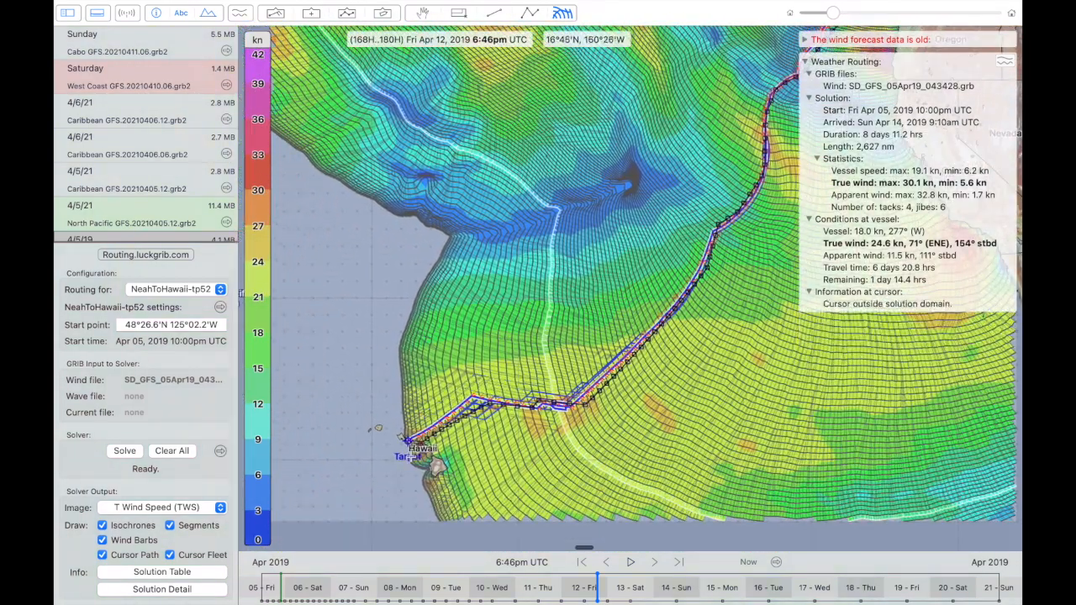
# - Move the target to the end of the expedition routes between Moloka'i and Maui, at about 21°03.5'N 156°42'W
pyautogui.scroll(5, 417, 445)
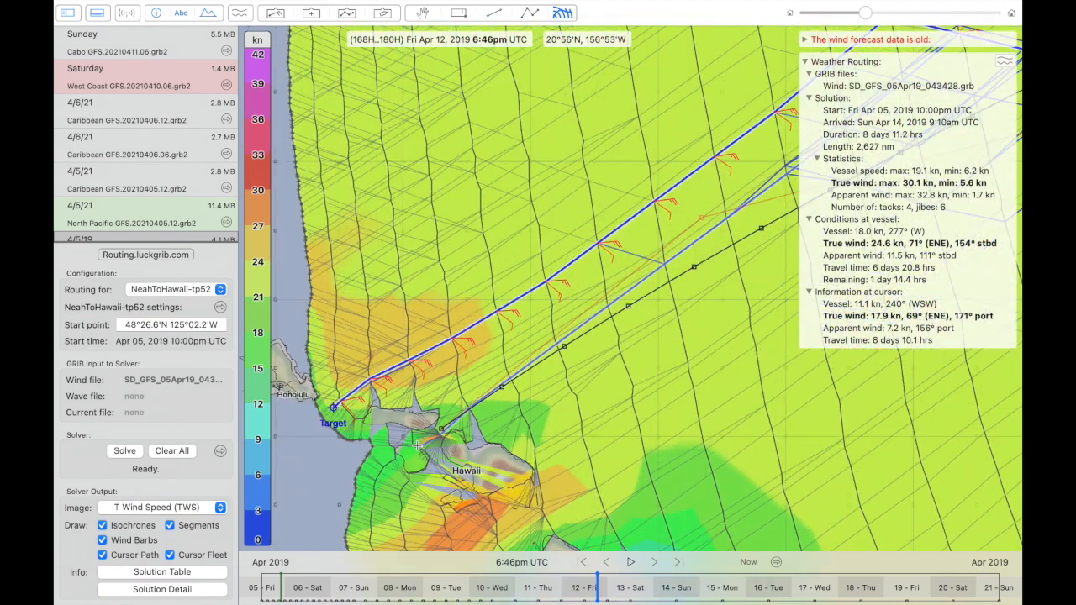
pyautogui.scroll(-3, 418, 446)
pyautogui.moveTo(353, 329); pyautogui.dragTo(463, 340)
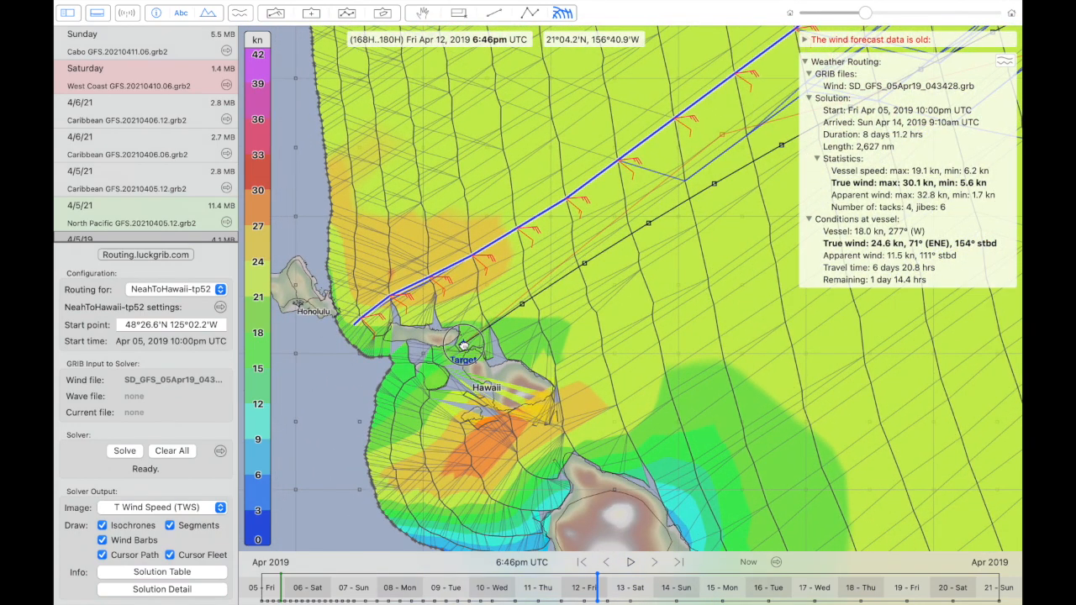
pyautogui.scroll(5, 461, 344)
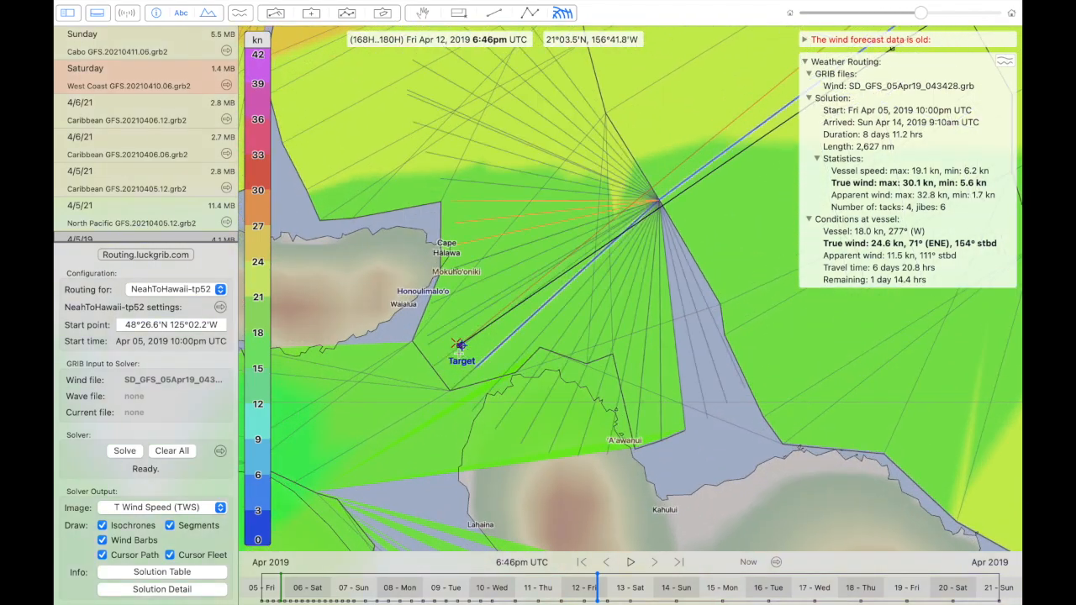
pyautogui.scroll(-5, 446, 370)
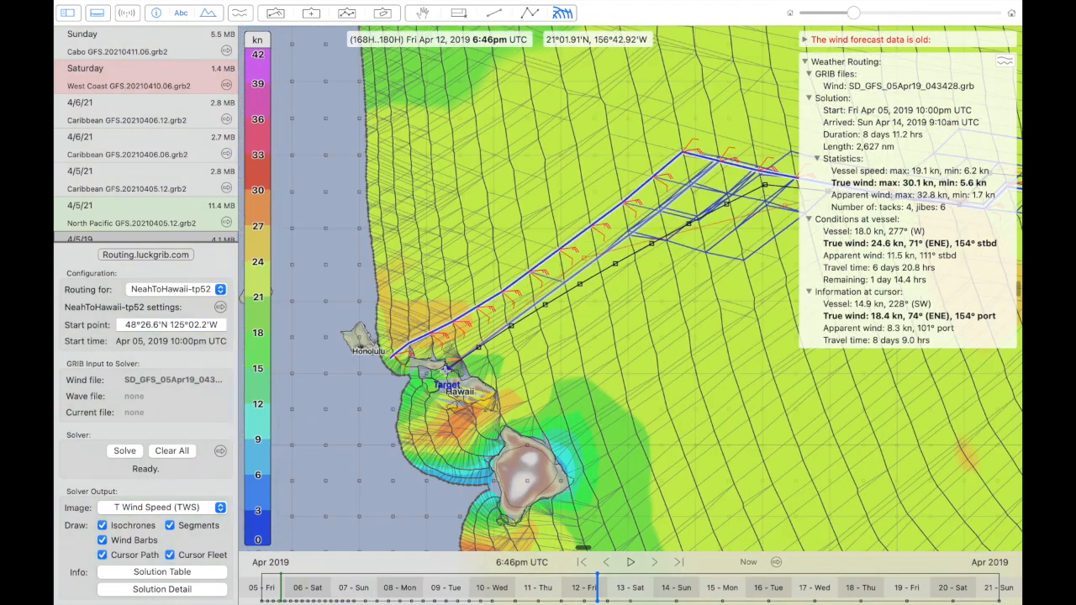
# - Solve the routing again for the moved target and compare the new route with the expedition routes back toward the California coast
pyautogui.click(122, 451)
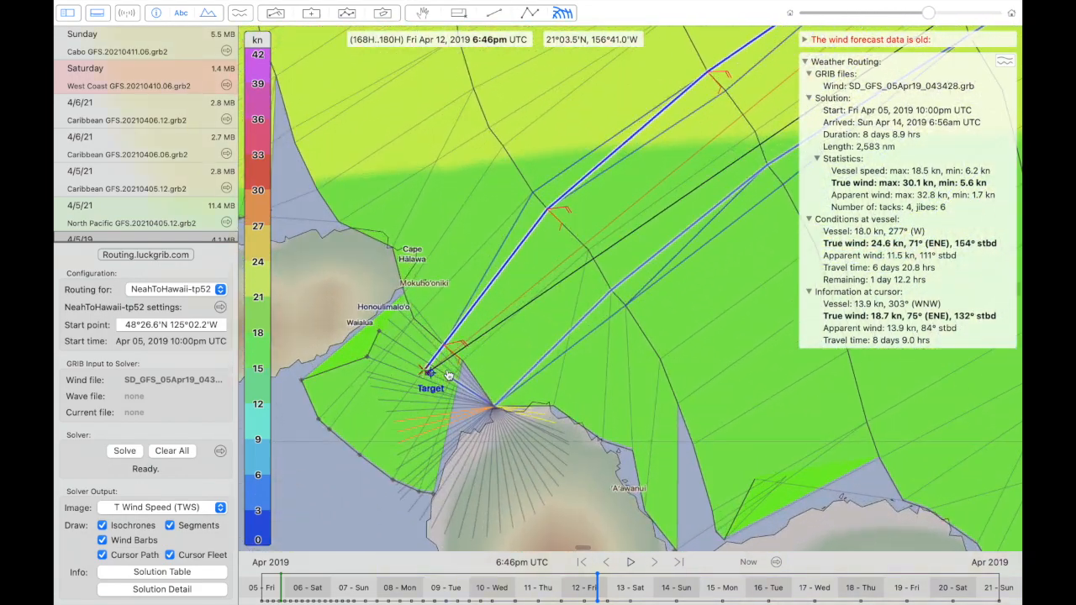
pyautogui.scroll(-5, 438, 367)
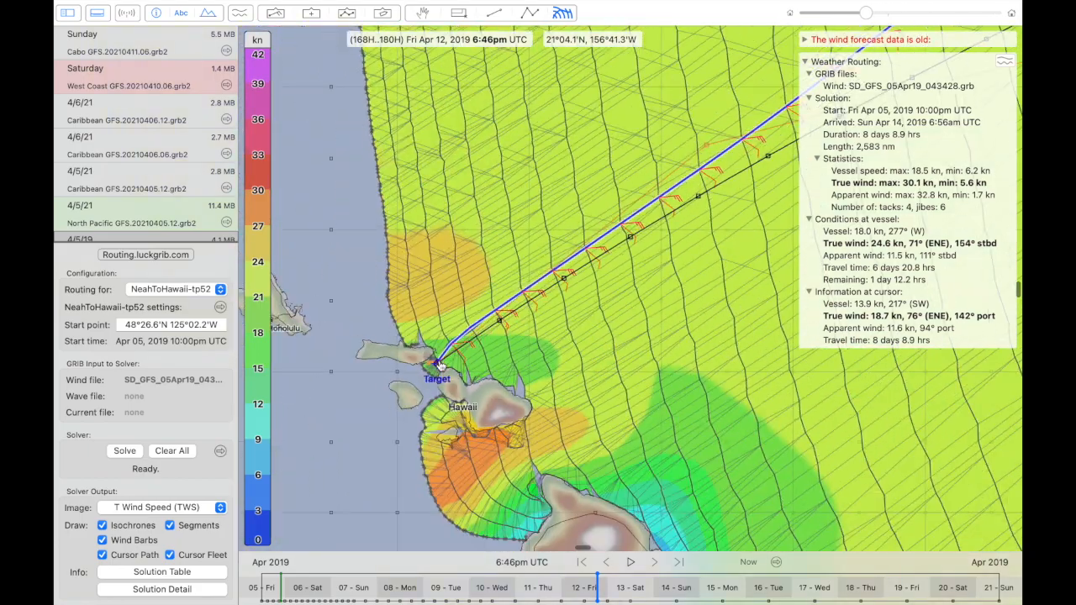
pyautogui.hscroll(10, 439, 366)
pyautogui.scroll(3, 442, 366)
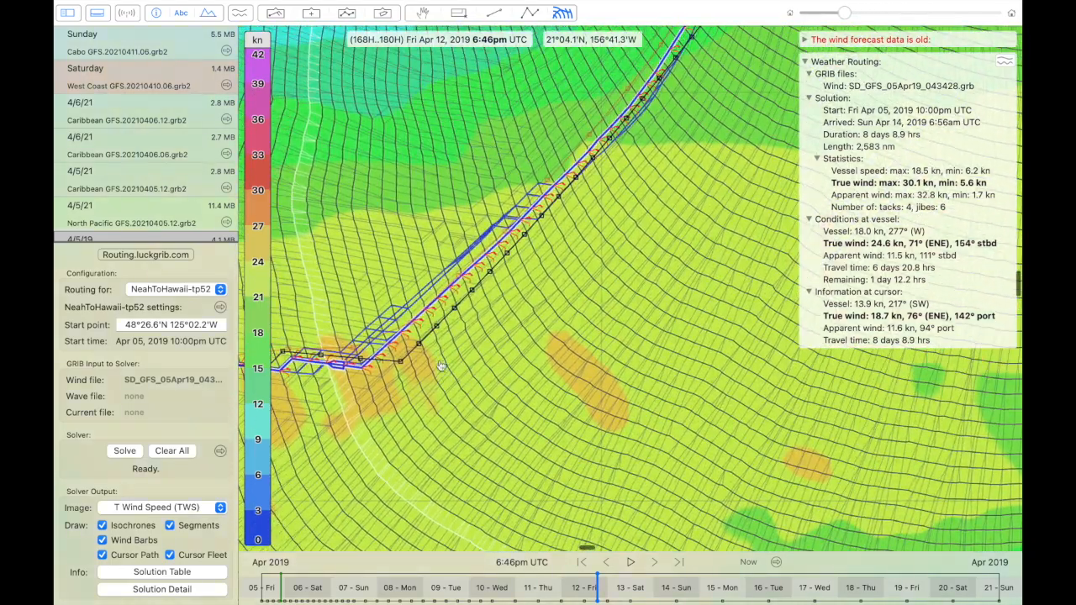
pyautogui.scroll(6, 439, 362)
pyautogui.scroll(5, 439, 361)
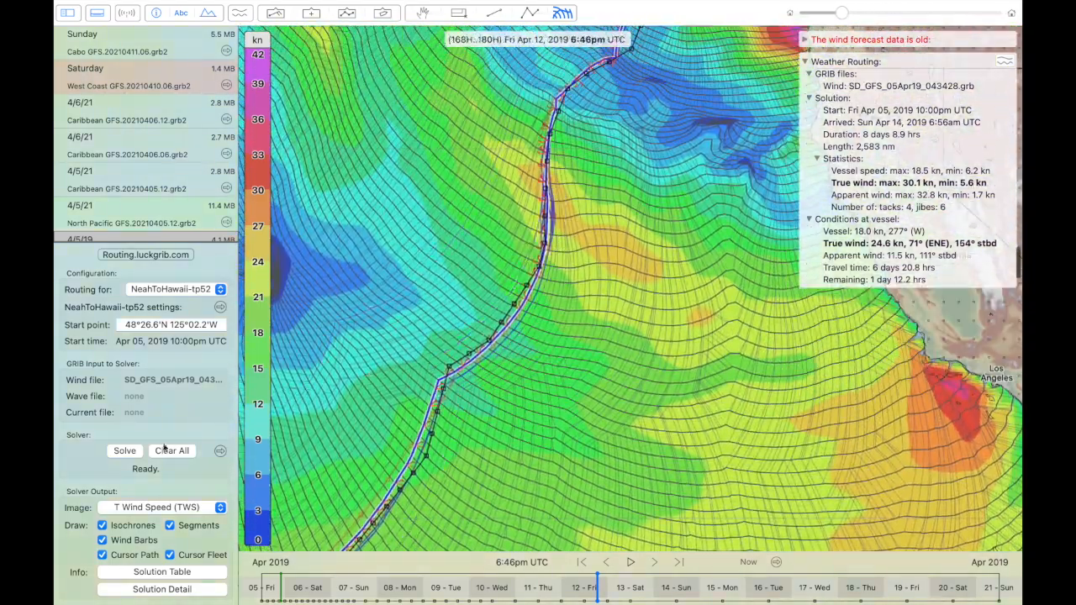
# - Hide the true wind speed image and move the start point to 48°20.4'N 125°07.5'W, southwest of Cape Flattery
pyautogui.click(147, 508)
pyautogui.click(148, 554)
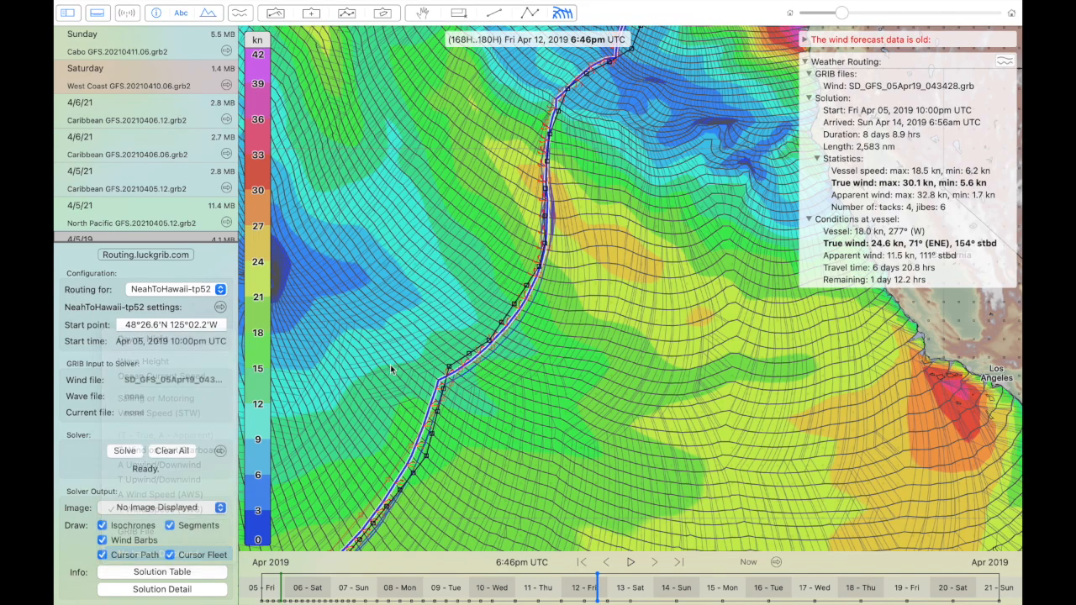
pyautogui.scroll(10, 578, 206)
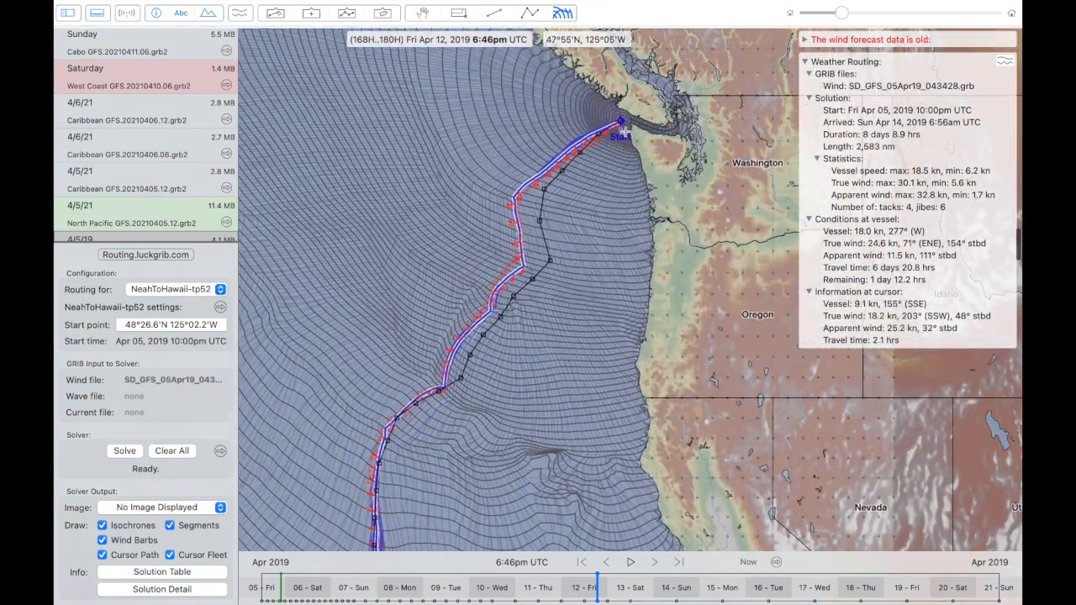
pyautogui.scroll(5, 618, 127)
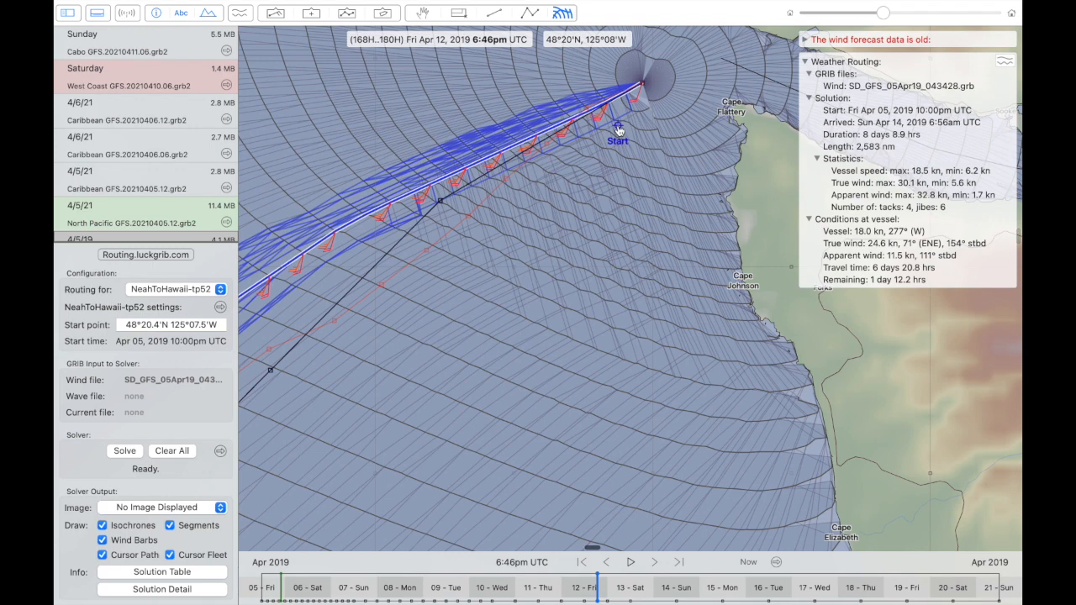
pyautogui.hscroll(-5, 618, 128)
pyautogui.scroll(-3, 618, 127)
pyautogui.scroll(3, 646, 95)
pyautogui.hscroll(1, 646, 96)
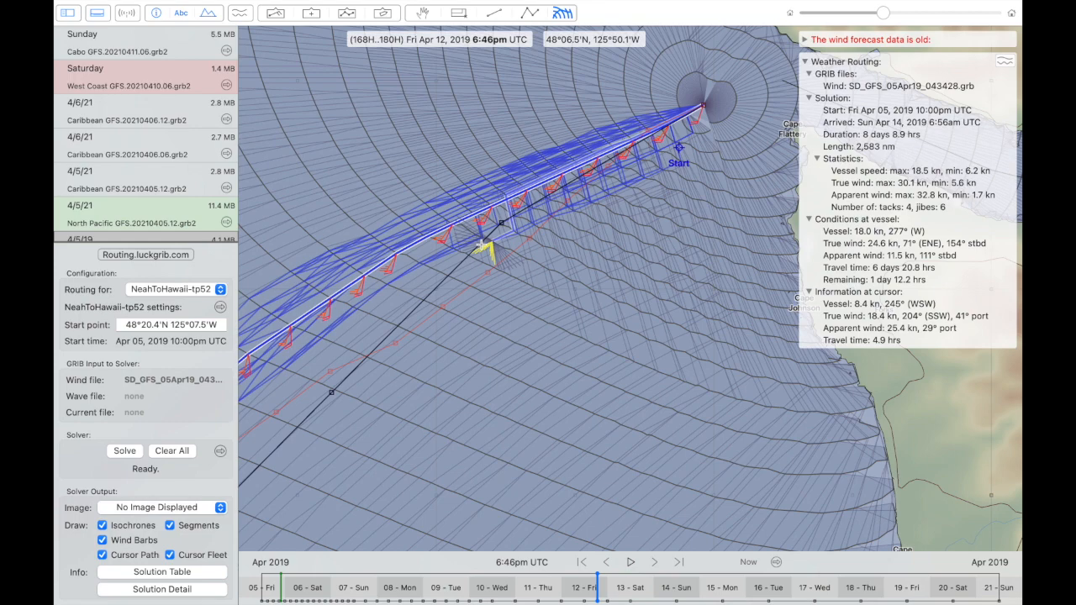
# - Select the expedition isochronal route so it is highlighted, and return to the weather routing view
pyautogui.click(533, 14)
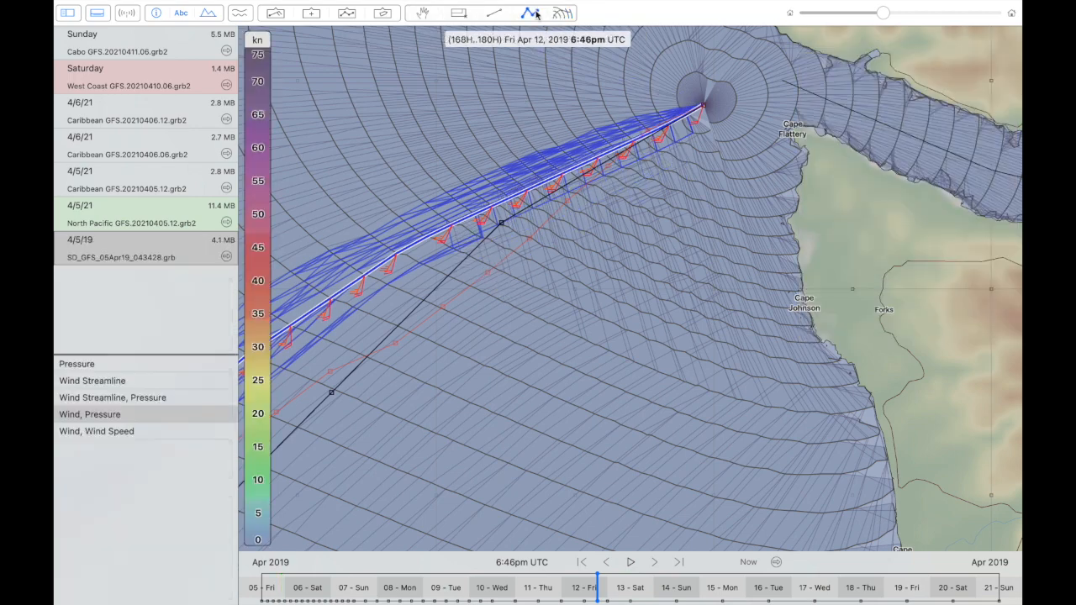
pyautogui.click(486, 271)
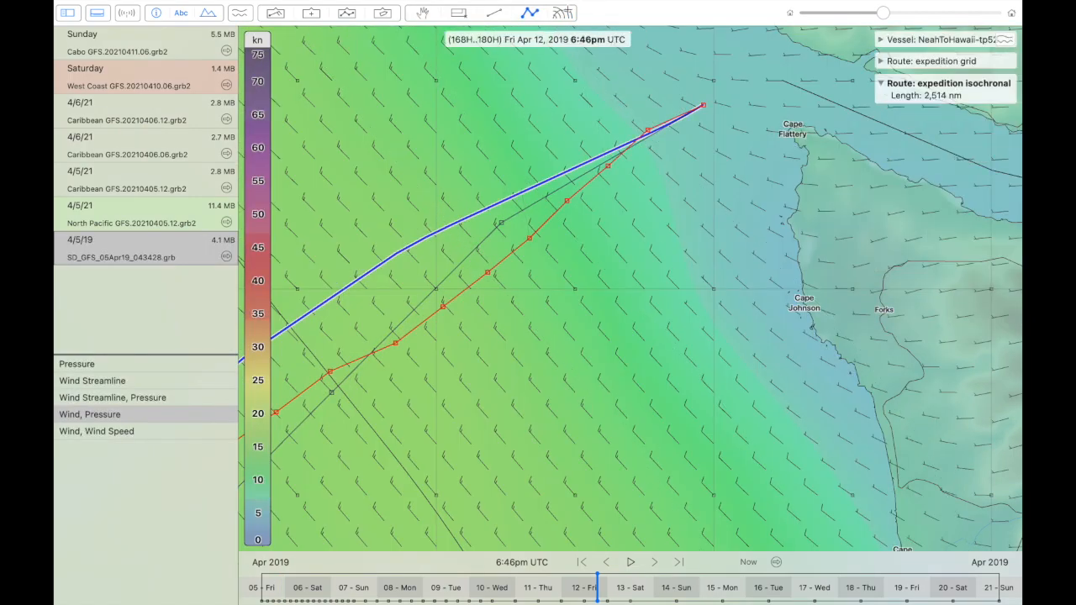
pyautogui.click(562, 13)
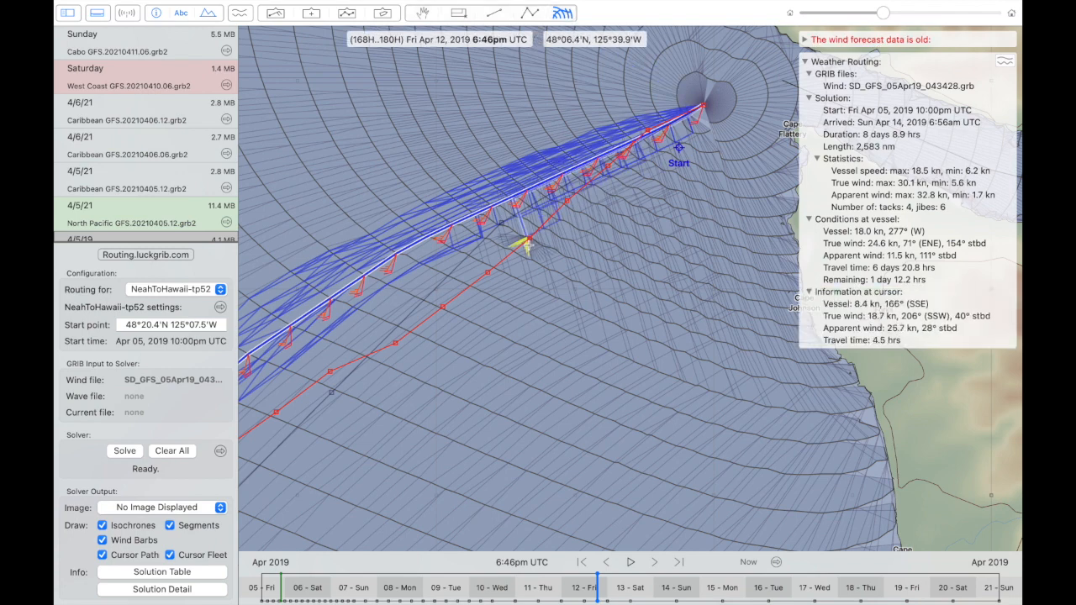
# - Advance the vessel along the first leg to about 8:12am UTC on Apr 06, comparing its track with the expedition isochronal route
pyautogui.scroll(-2, 529, 245)
pyautogui.moveTo(611, 154); pyautogui.dragTo(475, 225)
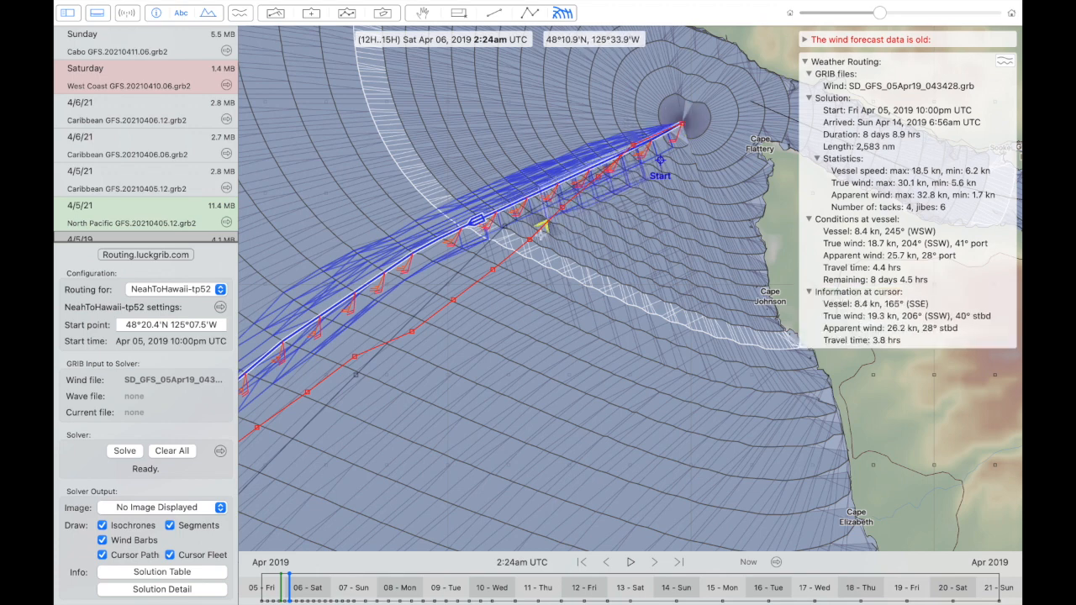
pyautogui.moveTo(498, 274); pyautogui.dragTo(606, 193)
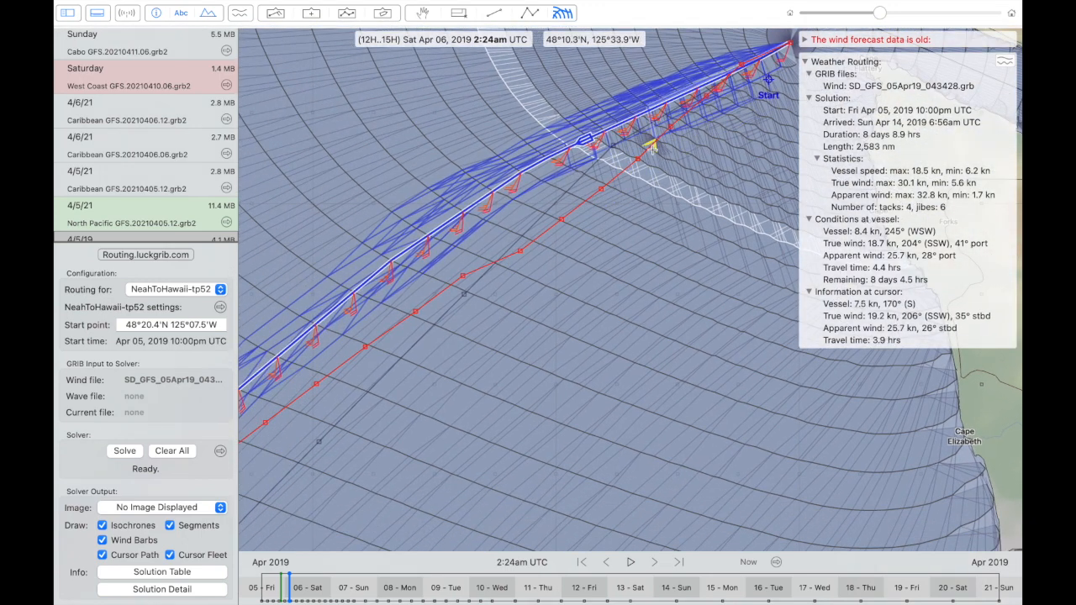
pyautogui.moveTo(521, 249); pyautogui.dragTo(565, 210)
pyautogui.moveTo(477, 194); pyautogui.dragTo(465, 205)
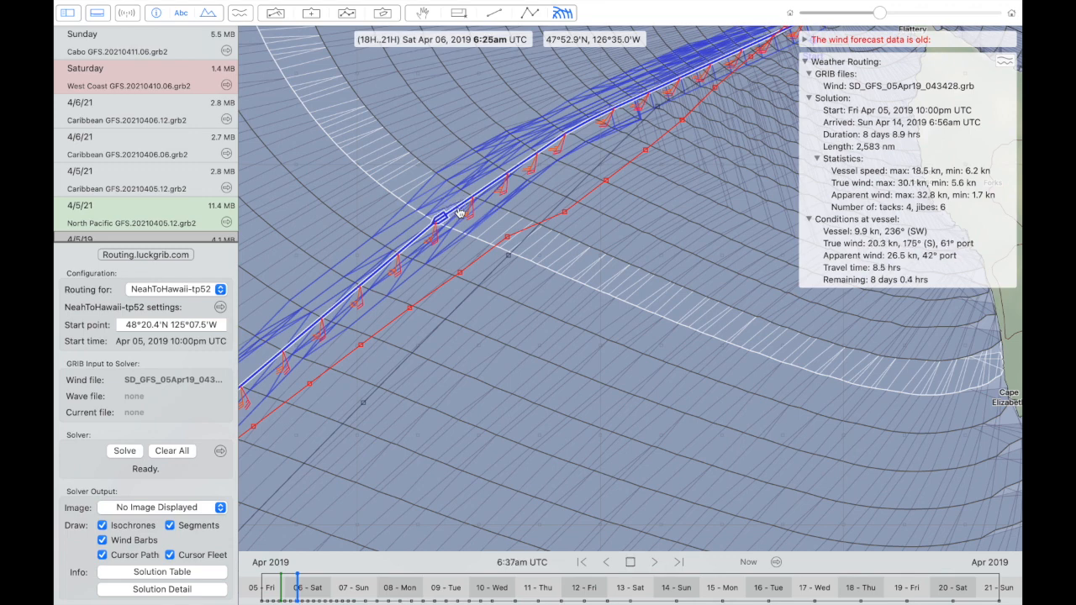
pyautogui.press('space')
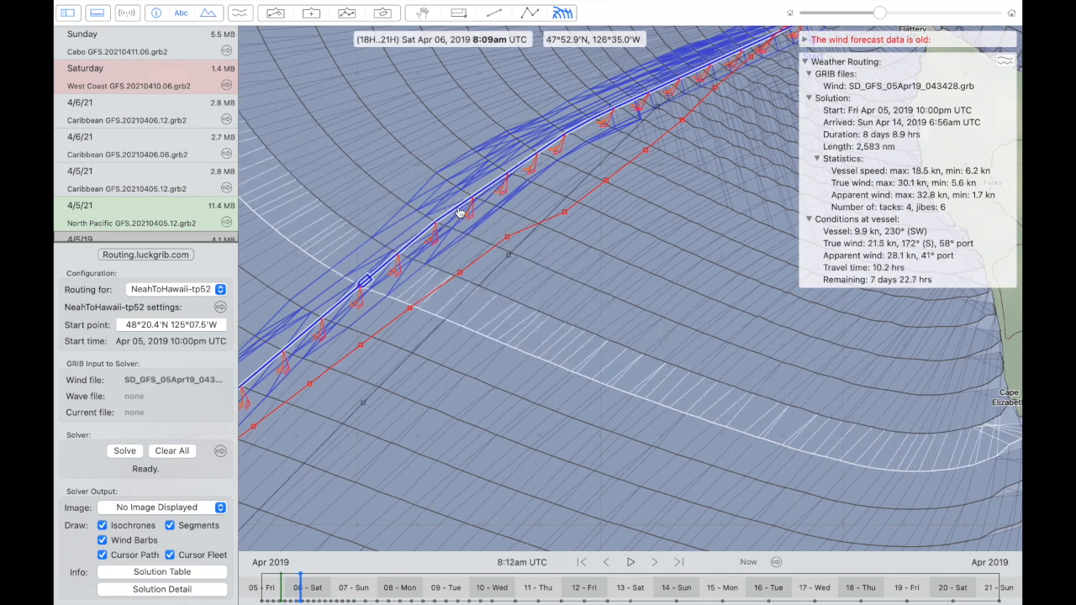
# - Compare the computed route and nearby cursor paths with the expedition isochronal route through the first tacks off Washington and Oregon
pyautogui.scroll(-3, 527, 248)
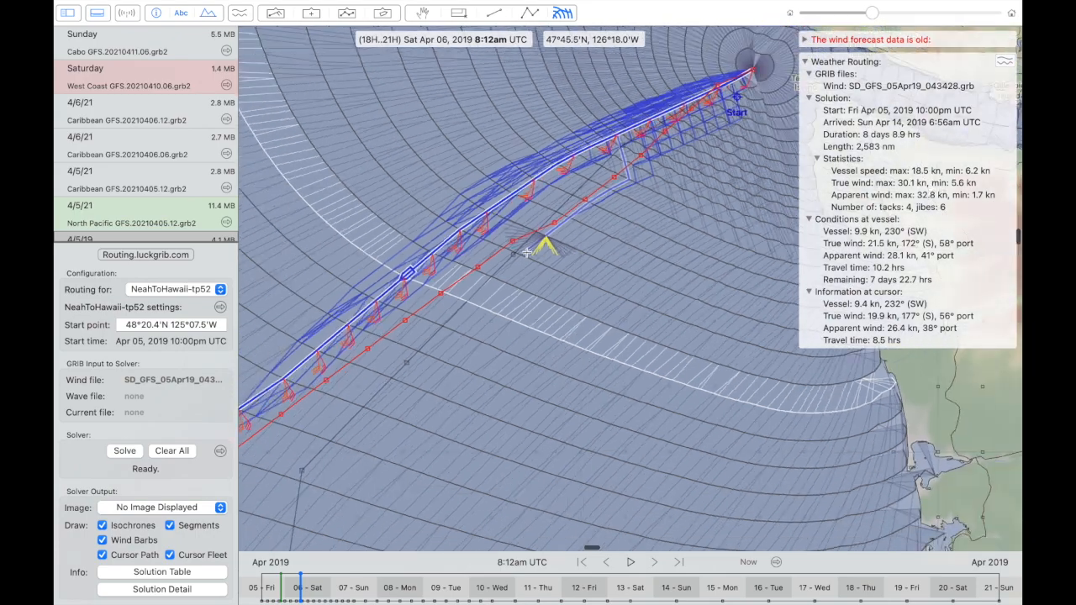
pyautogui.scroll(-3, 527, 253)
pyautogui.scroll(-2, 527, 253)
pyautogui.scroll(-5, 527, 254)
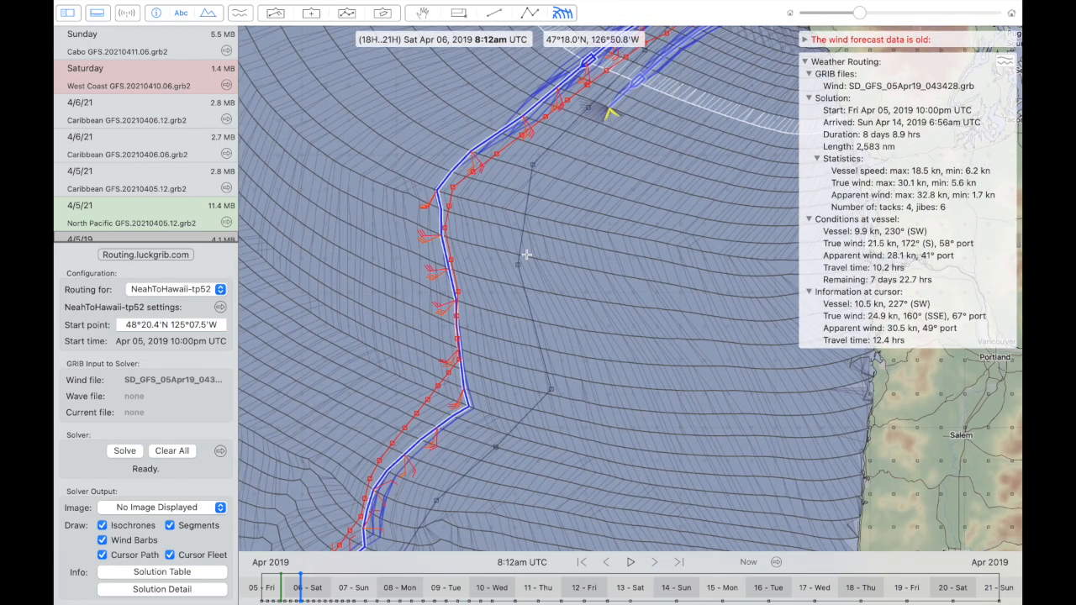
pyautogui.scroll(5, 527, 253)
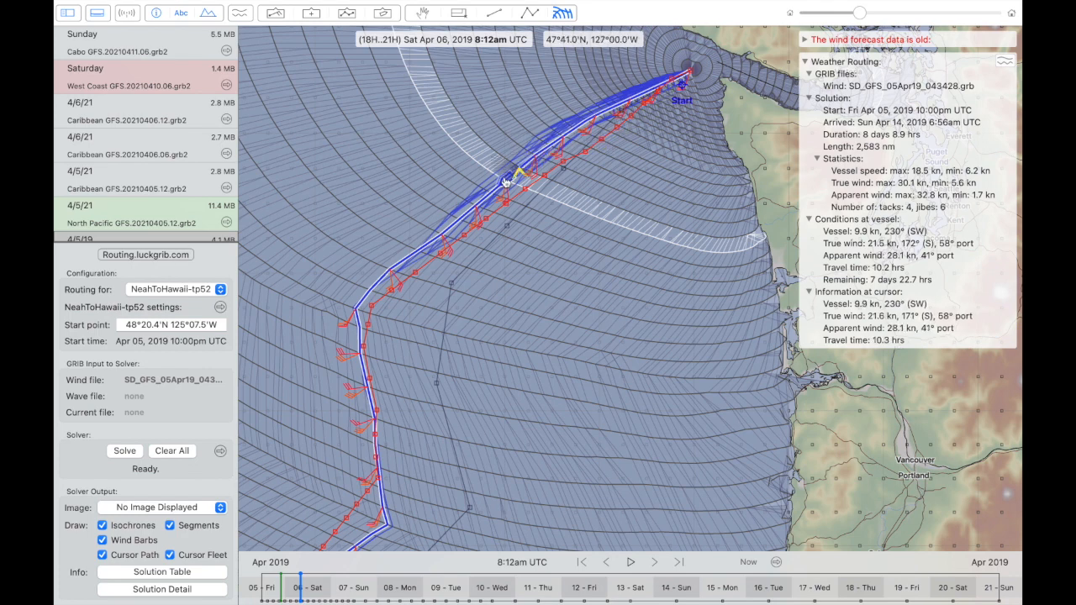
pyautogui.scroll(-3, 505, 184)
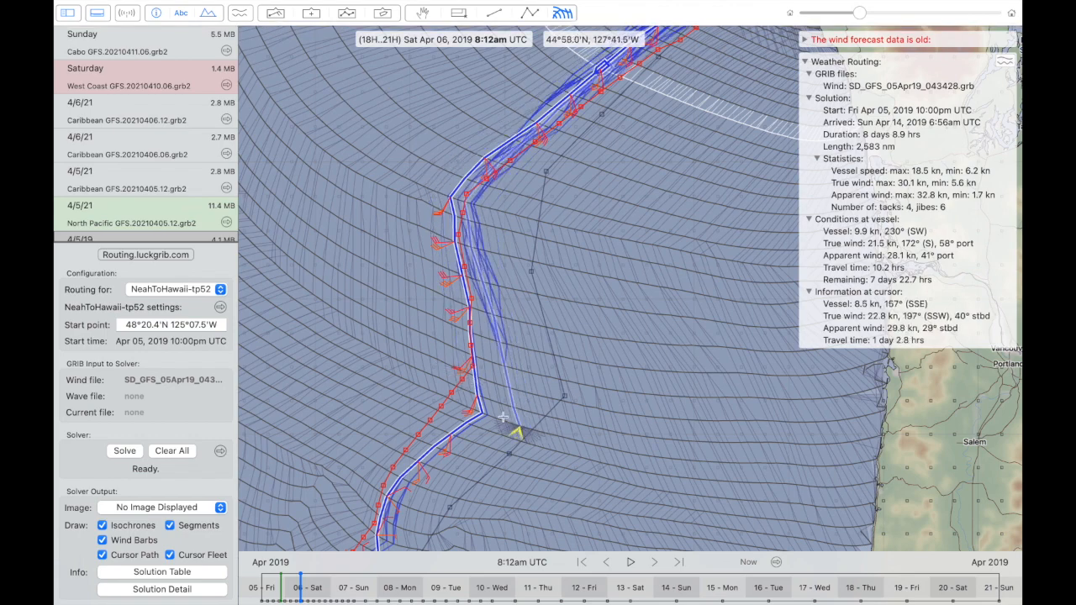
# - Follow the computed route southward beside both expedition routes, from about 45°N down to the bend near 34°N 136°W
pyautogui.scroll(-3, 499, 413)
pyautogui.scroll(-5, 498, 412)
pyautogui.hscroll(-4, 499, 412)
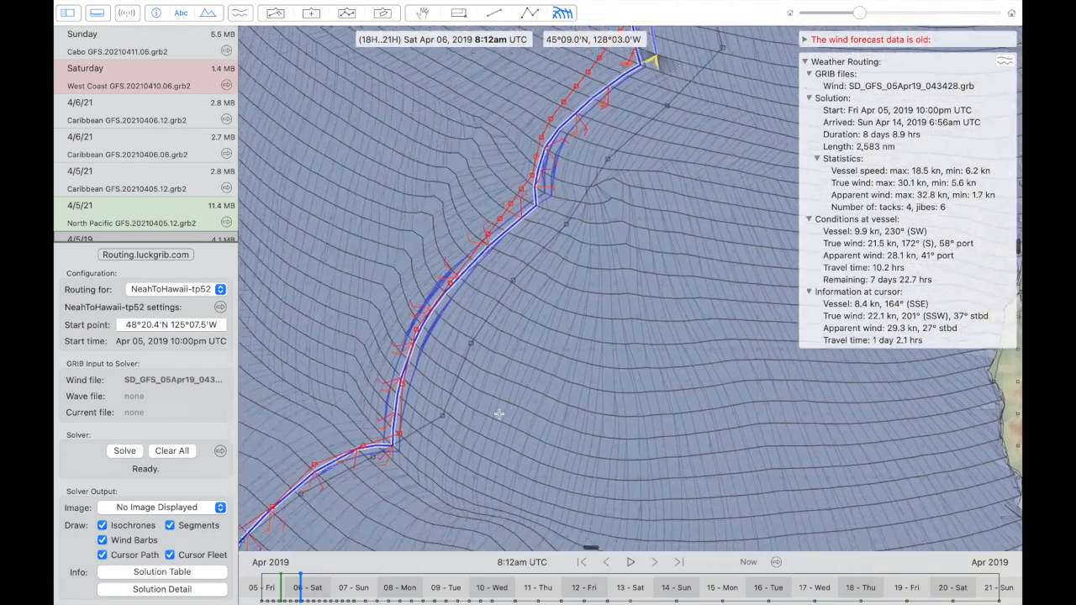
pyautogui.scroll(-5, 498, 413)
pyautogui.hscroll(-4, 499, 412)
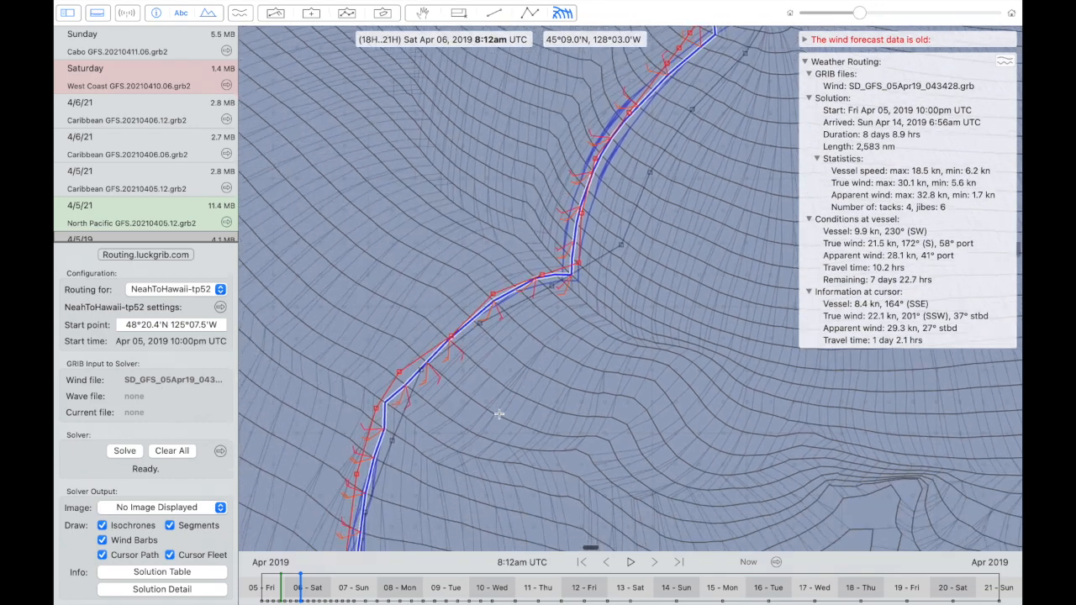
pyautogui.scroll(-4, 499, 413)
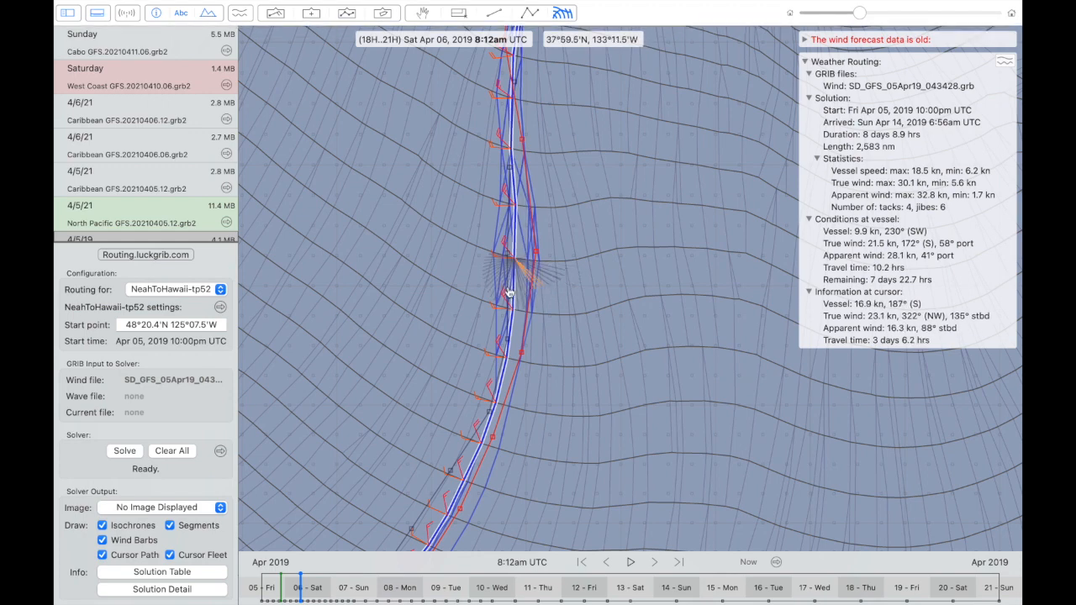
pyautogui.scroll(-5, 519, 292)
pyautogui.hscroll(-3, 519, 292)
pyautogui.scroll(-5, 510, 292)
pyautogui.hscroll(-3, 509, 292)
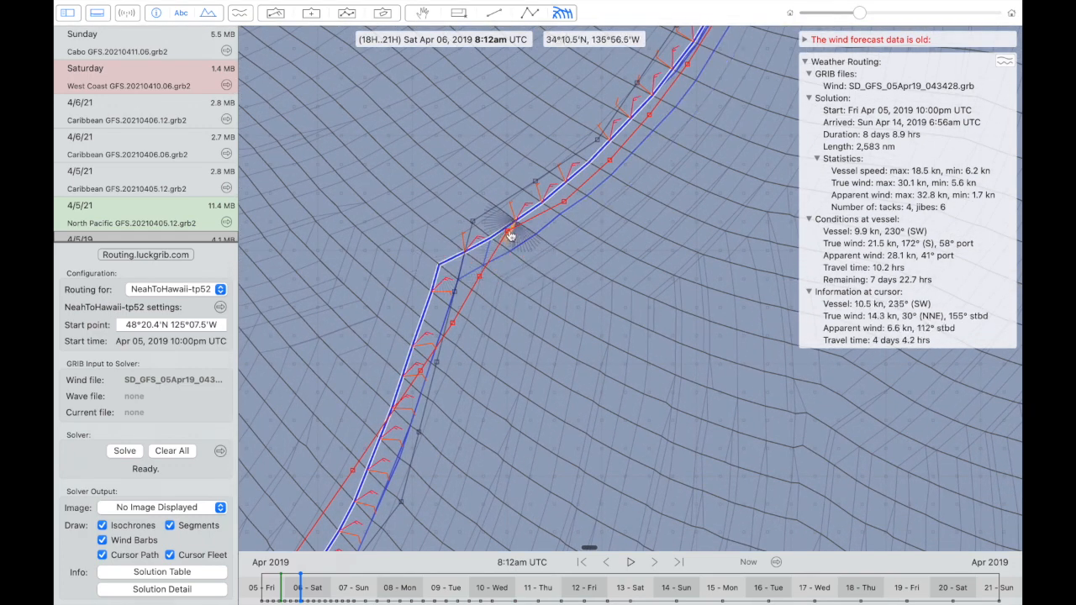
# - Place the vessel near the bend at about 34°01'N 136°24'W and examine the routes southwest of it
pyautogui.moveTo(437, 265)
pyautogui.mouseDown()
pyautogui.moveTo(492, 236)
pyautogui.moveTo(470, 252)
pyautogui.mouseUp()
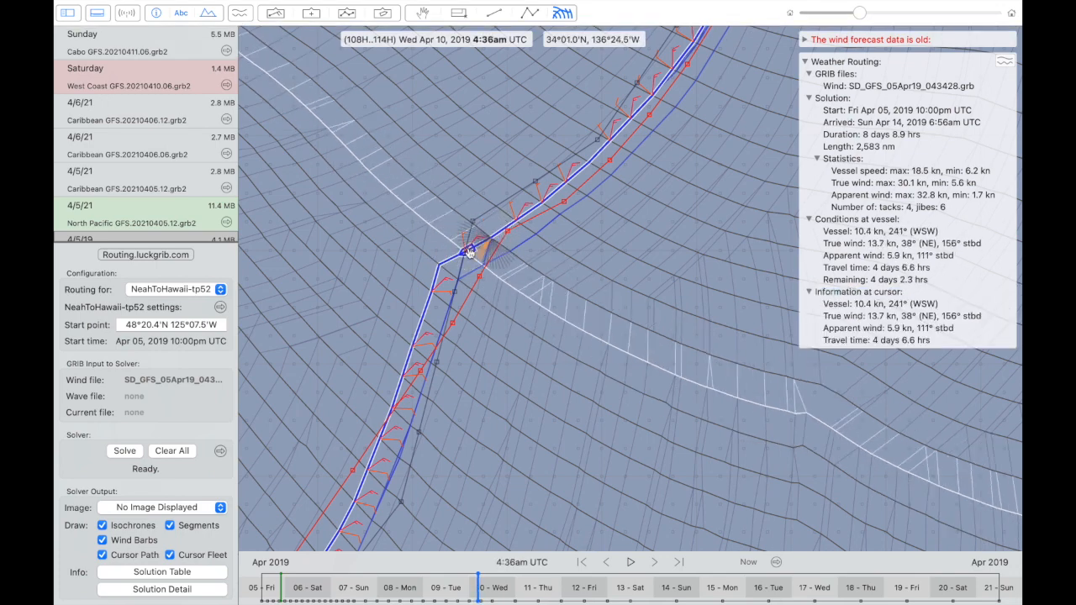
pyautogui.scroll(-5, 470, 253)
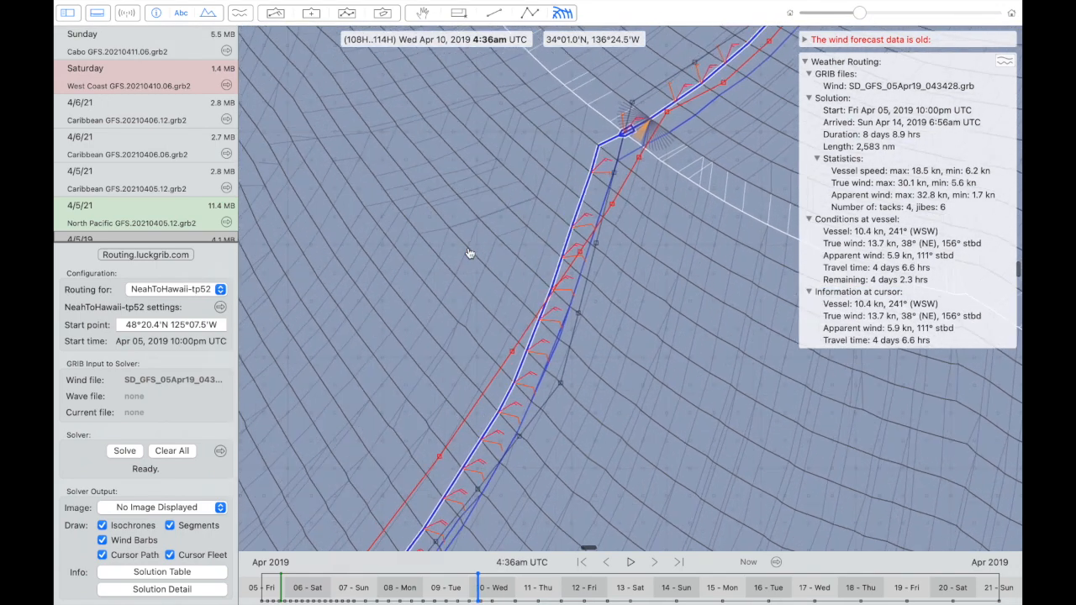
pyautogui.scroll(-8, 469, 253)
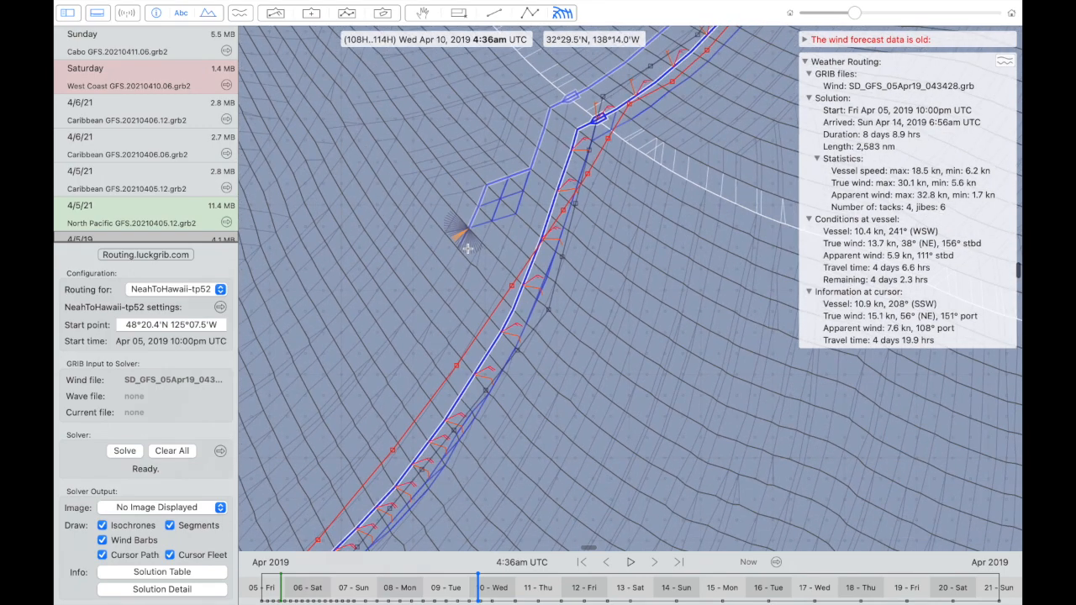
pyautogui.scroll(-8, 467, 249)
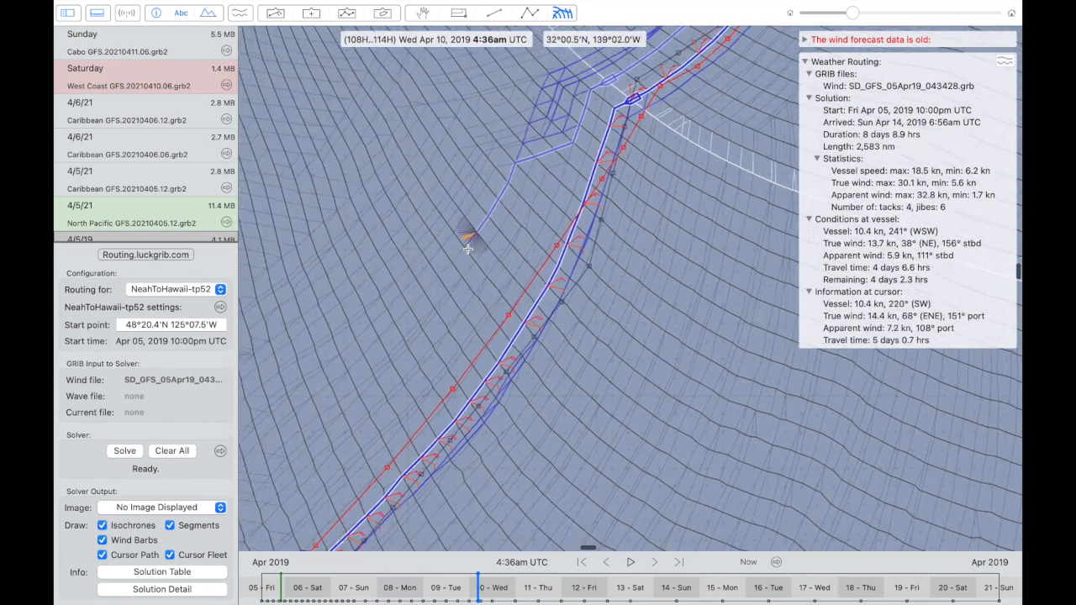
pyautogui.scroll(-4, 467, 250)
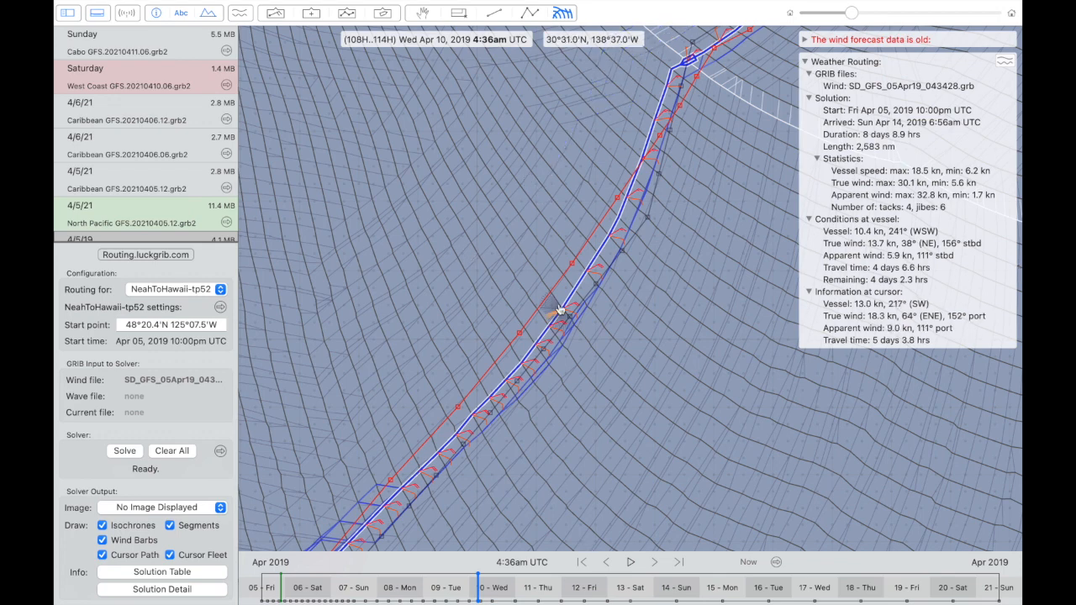
# - Check vessel conditions along the southwest leg at 4:03am and 11:54pm UTC on Apr 11, comparing the expedition isochronal route alongside
pyautogui.moveTo(564, 312); pyautogui.dragTo(542, 340)
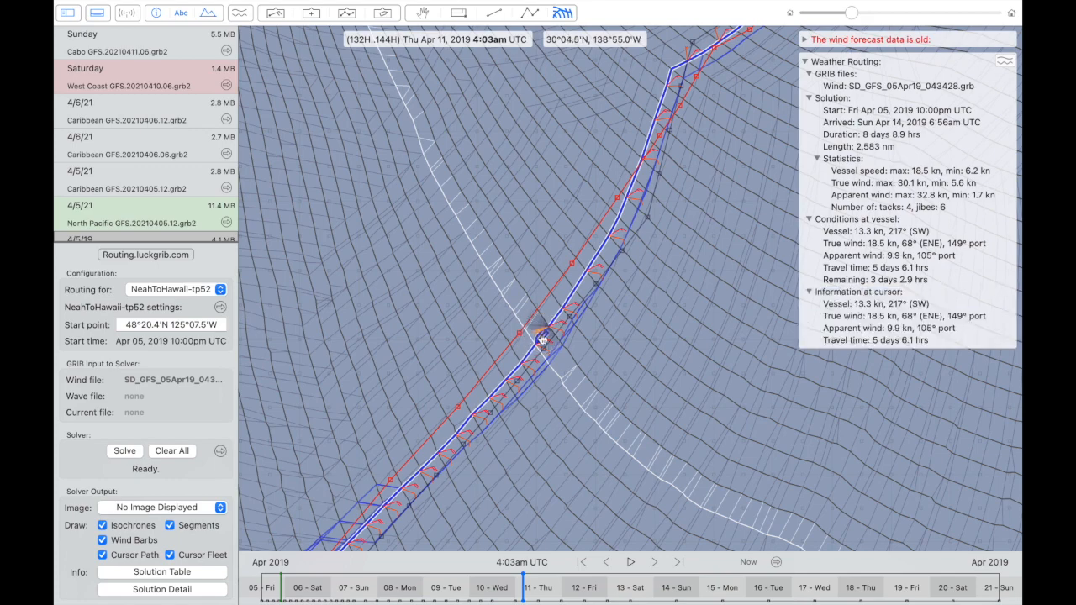
pyautogui.scroll(-5, 542, 340)
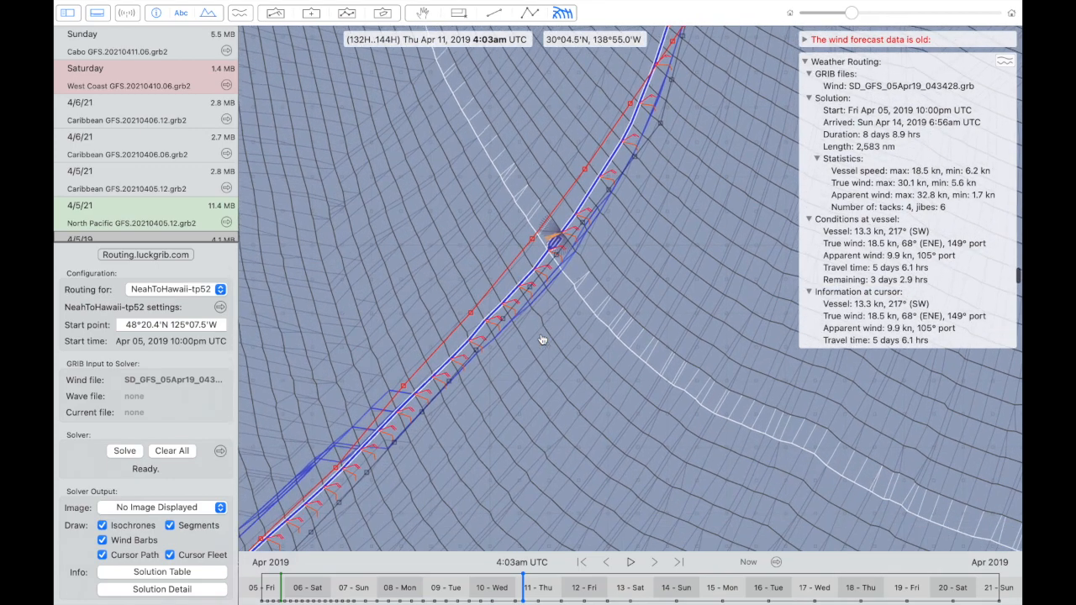
pyautogui.scroll(-5, 542, 340)
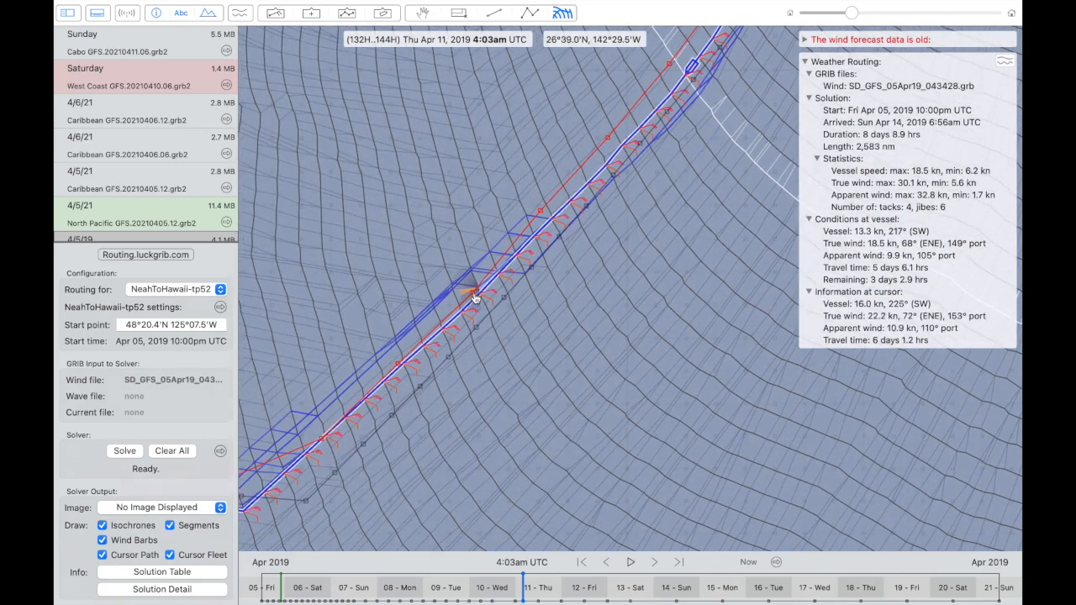
pyautogui.click(473, 298)
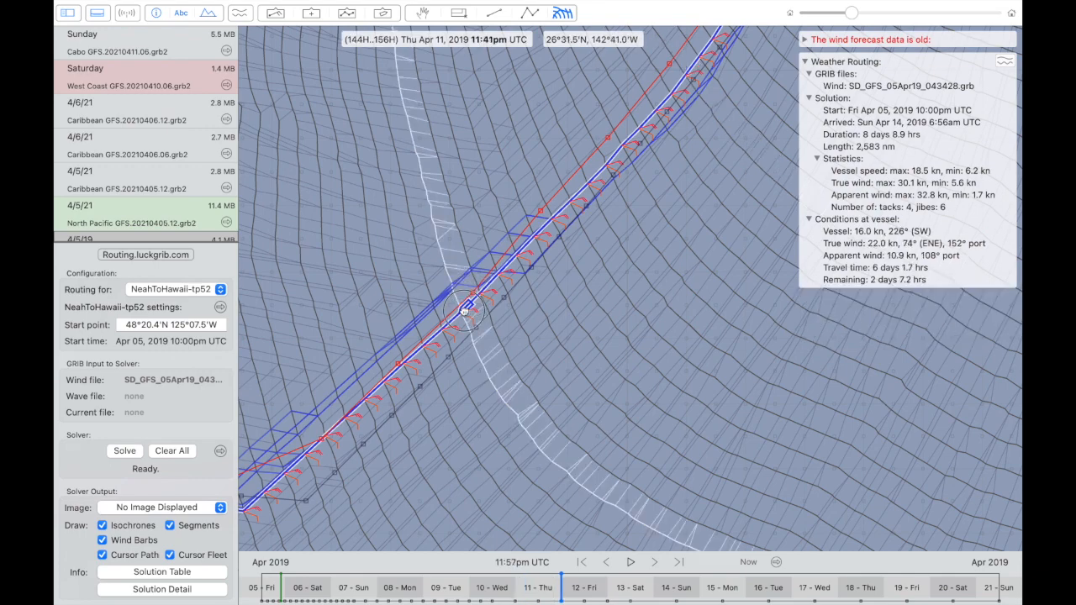
pyautogui.moveTo(467, 306)
pyautogui.mouseDown()
pyautogui.moveTo(480, 288)
pyautogui.moveTo(446, 320)
pyautogui.moveTo(490, 283)
pyautogui.moveTo(467, 312)
pyautogui.mouseUp()
pyautogui.scroll(-4, 468, 312)
pyautogui.hscroll(-4, 467, 311)
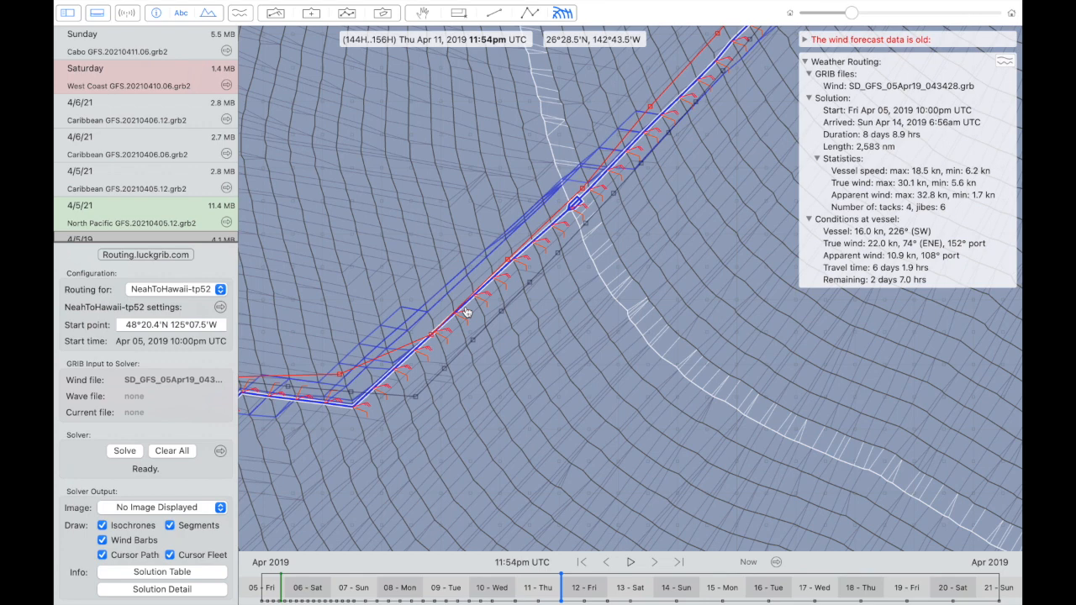
# - Move the vessel through the jibes near 23°N, ending at the first jibe at 4:53pm UTC on Apr 12
pyautogui.hscroll(-2, 467, 312)
pyautogui.scroll(1, 468, 312)
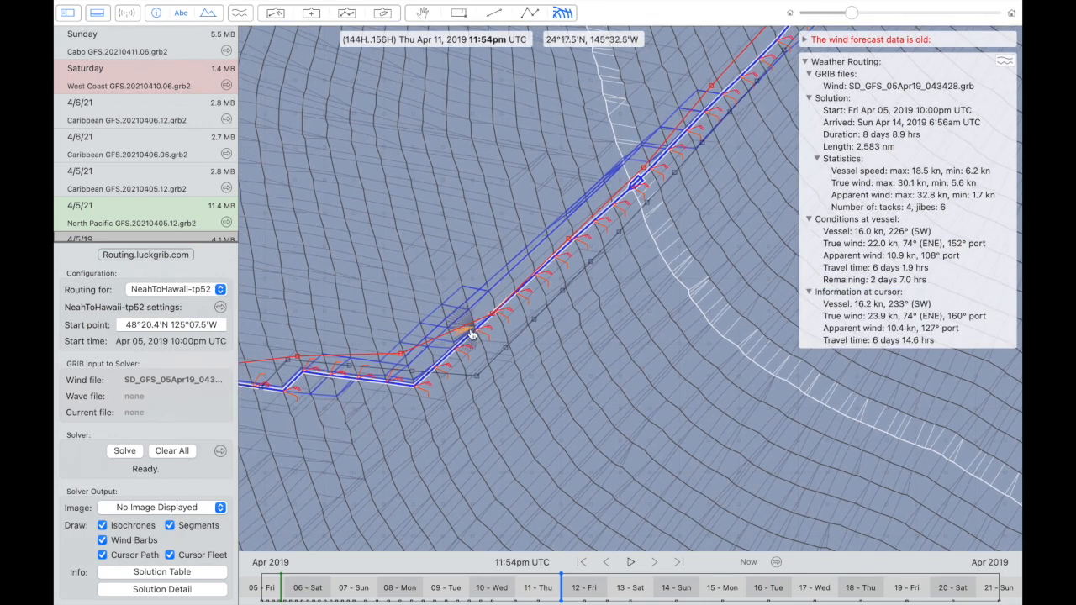
pyautogui.moveTo(470, 337)
pyautogui.mouseDown()
pyautogui.moveTo(418, 385)
pyautogui.moveTo(322, 375)
pyautogui.mouseUp()
pyautogui.hscroll(-5, 327, 376)
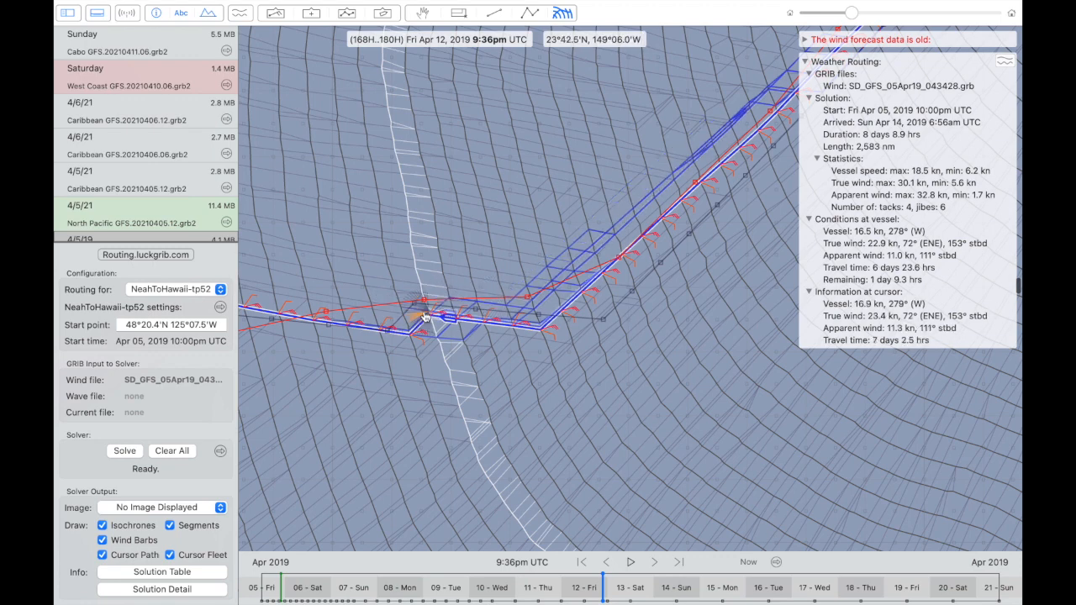
pyautogui.moveTo(450, 322)
pyautogui.mouseDown()
pyautogui.moveTo(515, 336)
pyautogui.moveTo(564, 321)
pyautogui.moveTo(526, 341)
pyautogui.moveTo(574, 305)
pyautogui.moveTo(538, 329)
pyautogui.mouseUp()
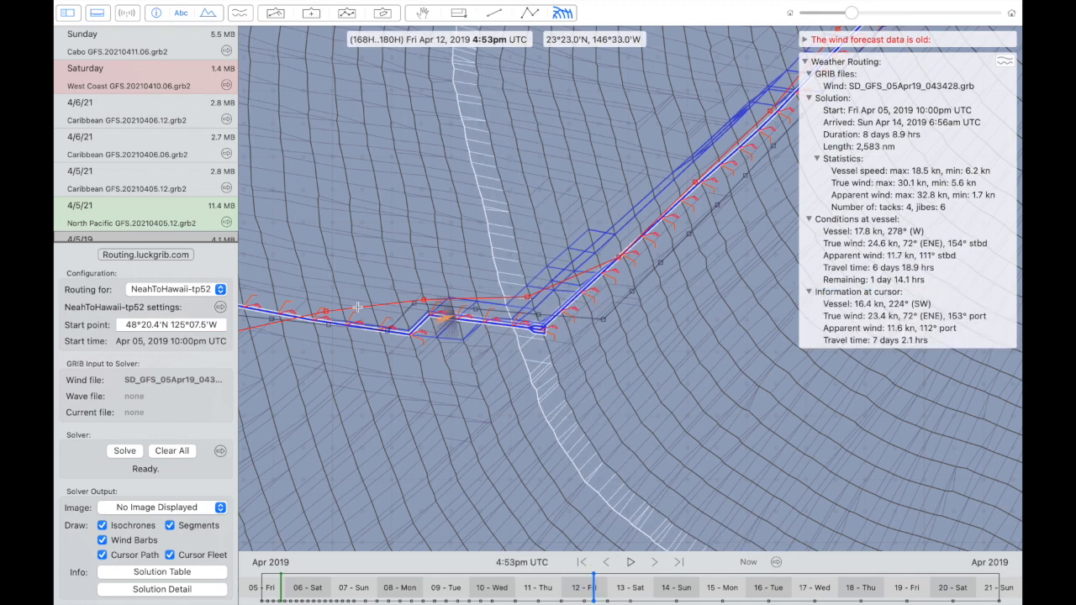
# - Review the NeahToHawaii-tp52 wind angle limits and examine the zigzag jibes against the expedition isochronal route
pyautogui.click(219, 306)
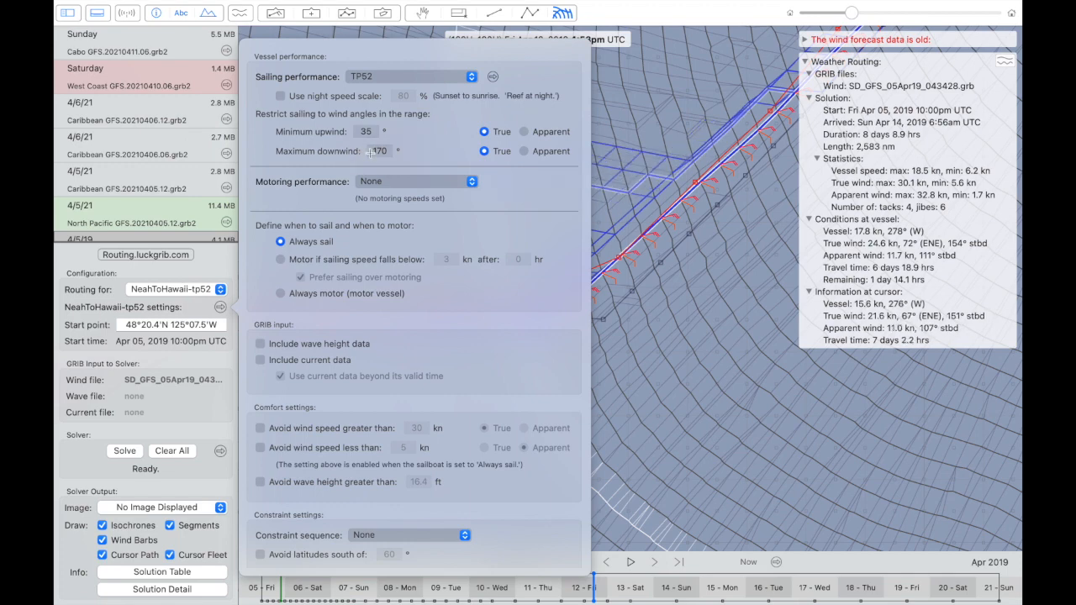
pyautogui.click(642, 111)
pyautogui.hscroll(-2, 408, 376)
pyautogui.scroll(-1, 408, 376)
pyautogui.scroll(1, 408, 376)
pyautogui.hscroll(-1, 407, 375)
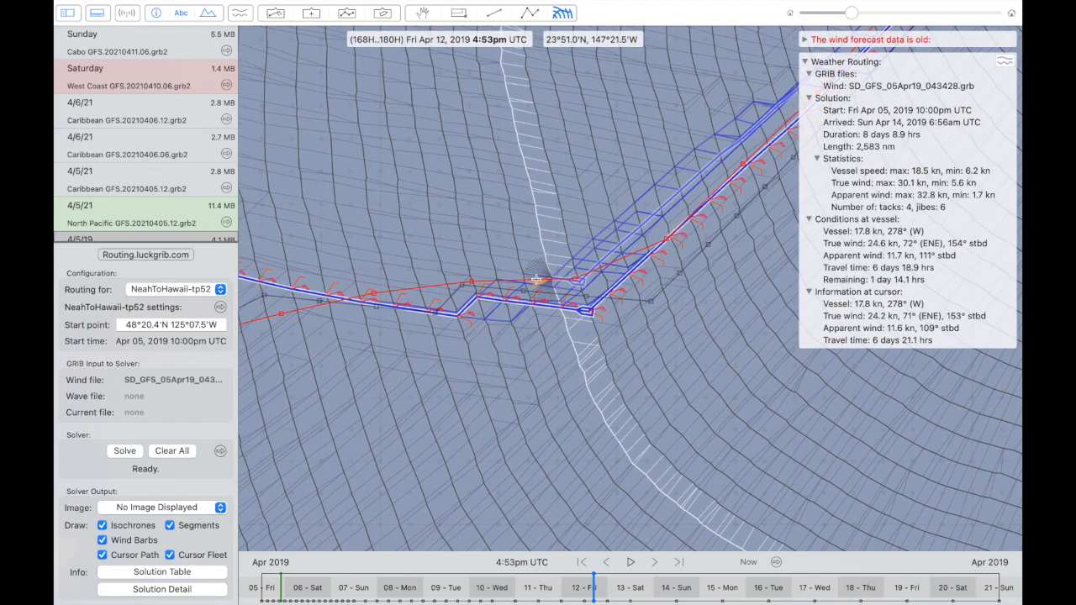
pyautogui.hscroll(-5, 535, 280)
pyautogui.scroll(-2, 536, 279)
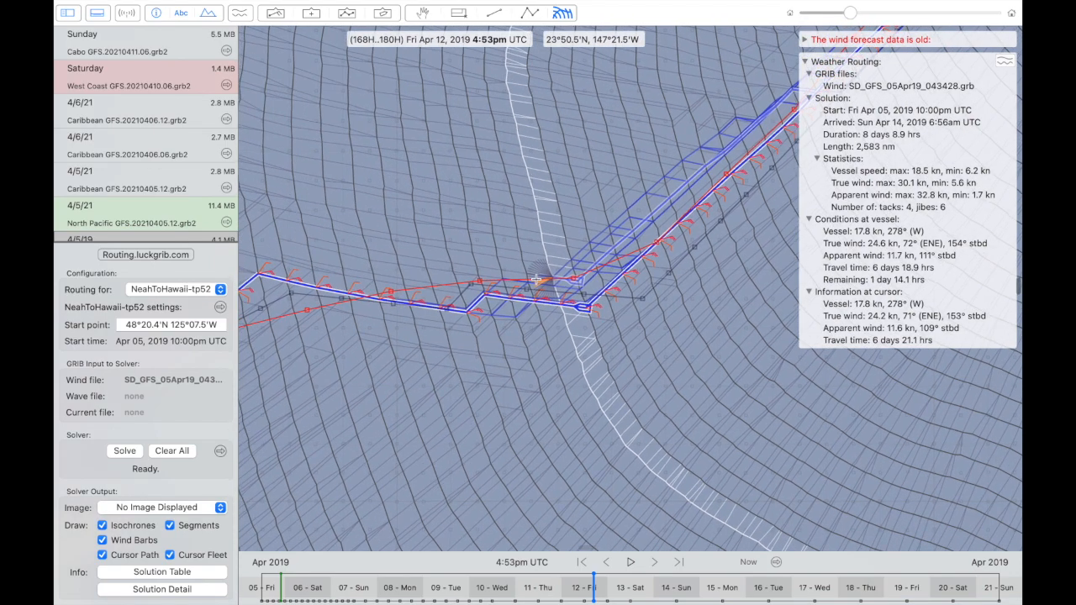
# - Check vessel conditions around the final jibe before Hawaii at 3:16pm and 7:47am UTC on Apr 13
pyautogui.moveTo(540, 272)
pyautogui.mouseDown()
pyautogui.moveTo(383, 241)
pyautogui.moveTo(354, 259)
pyautogui.mouseUp()
pyautogui.hscroll(-5, 362, 266)
pyautogui.scroll(-2, 362, 266)
pyautogui.scroll(1, 362, 266)
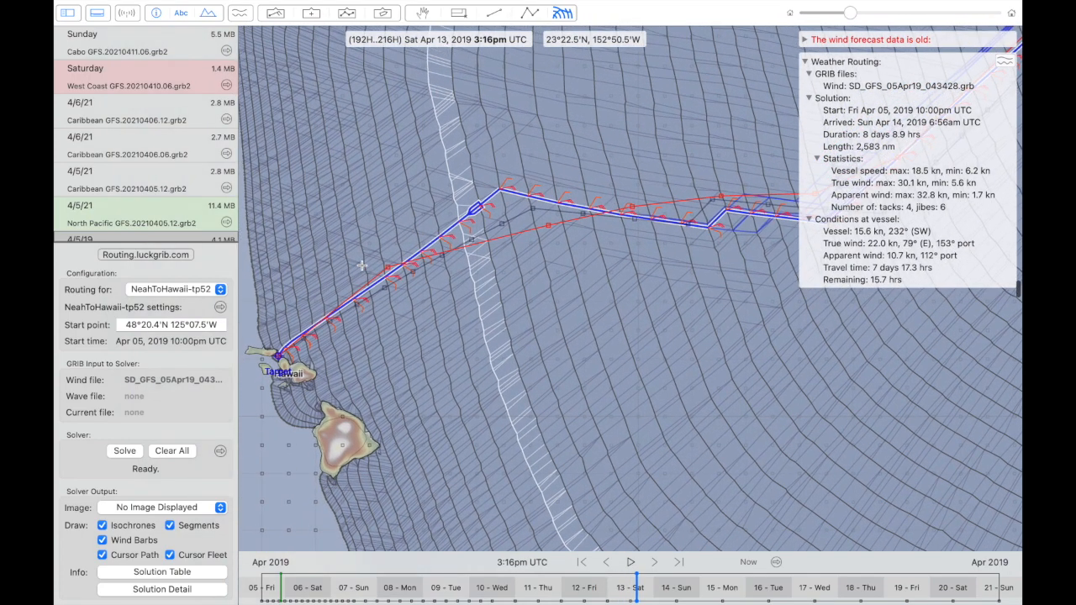
pyautogui.click(408, 261)
pyautogui.moveTo(408, 262)
pyautogui.mouseDown()
pyautogui.moveTo(291, 356)
pyautogui.moveTo(454, 244)
pyautogui.moveTo(577, 237)
pyautogui.mouseUp()
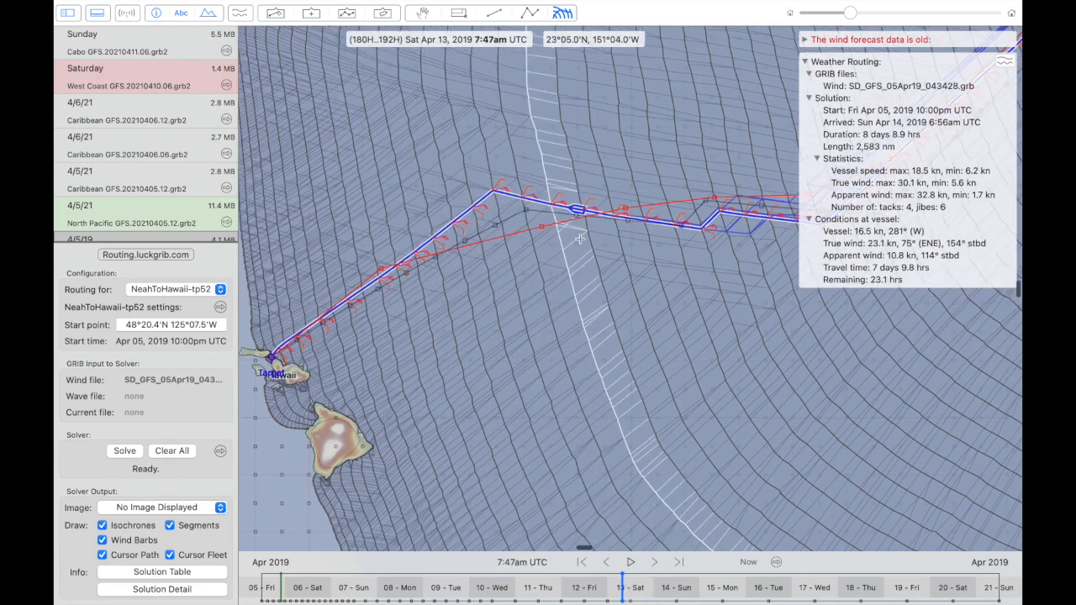
# - Trace the solved route and both expedition routes from the Hawaii jibes back to the Neah Bay start
pyautogui.hscroll(5, 580, 239)
pyautogui.scroll(-3, 579, 239)
pyautogui.scroll(5, 580, 241)
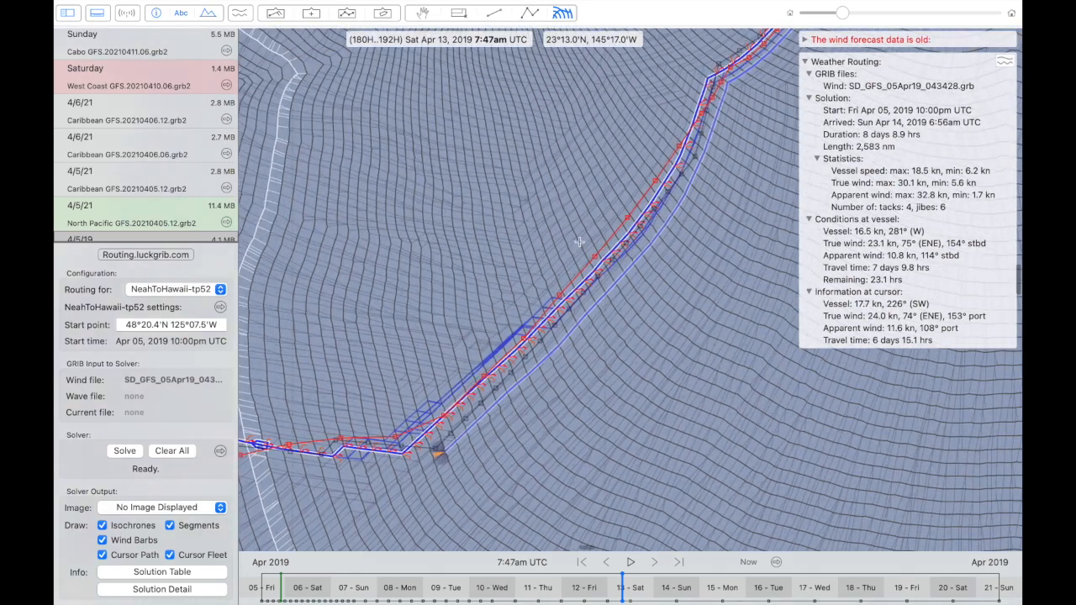
pyautogui.scroll(-3, 579, 242)
pyautogui.scroll(6, 579, 243)
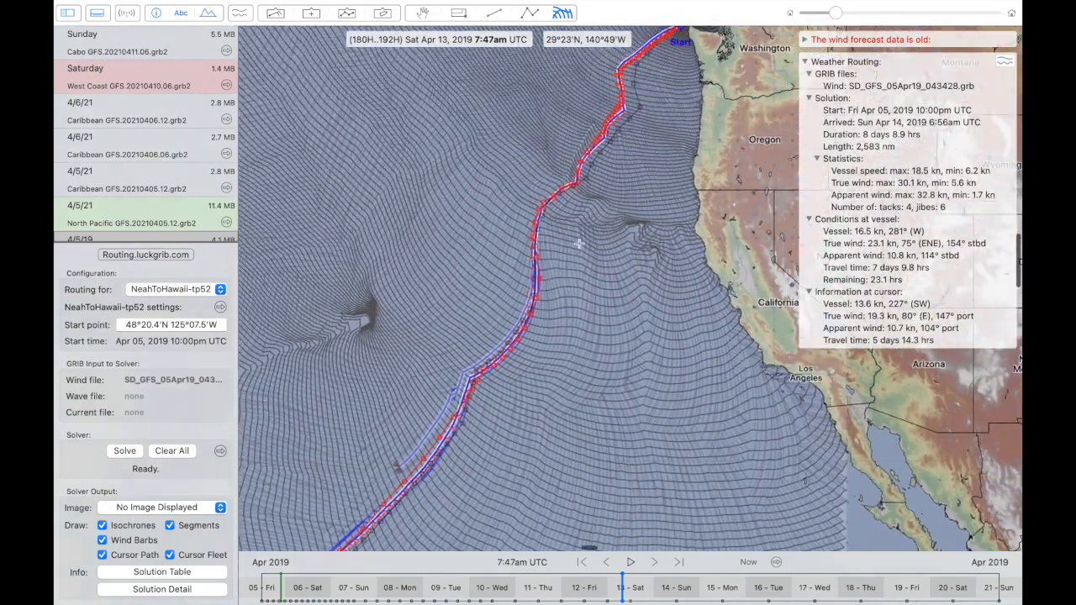
pyautogui.scroll(2, 579, 244)
pyautogui.scroll(4, 610, 124)
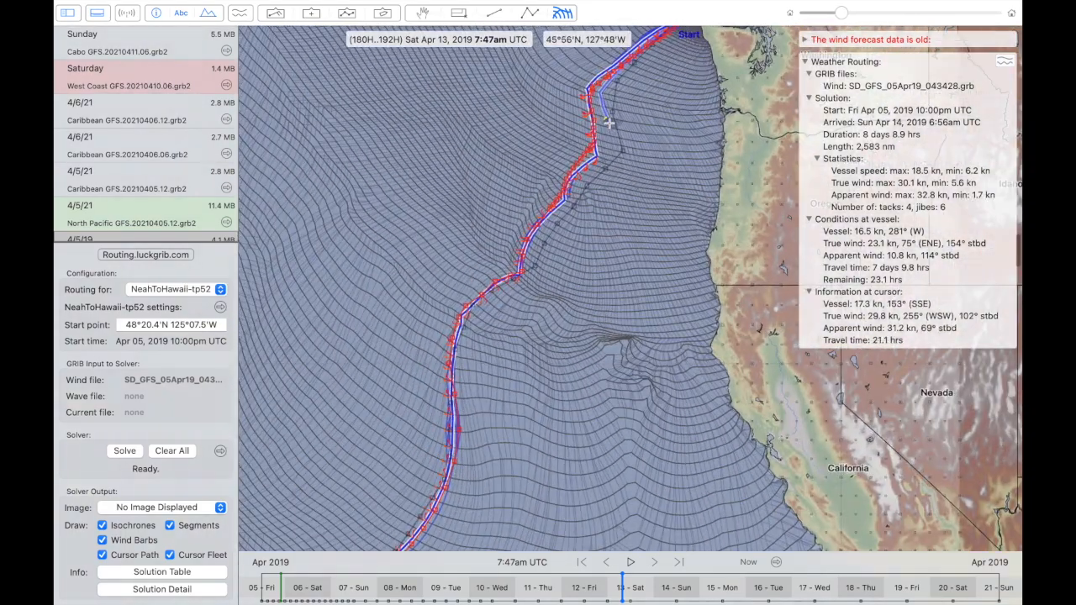
pyautogui.scroll(3, 609, 124)
pyautogui.hscroll(2, 610, 124)
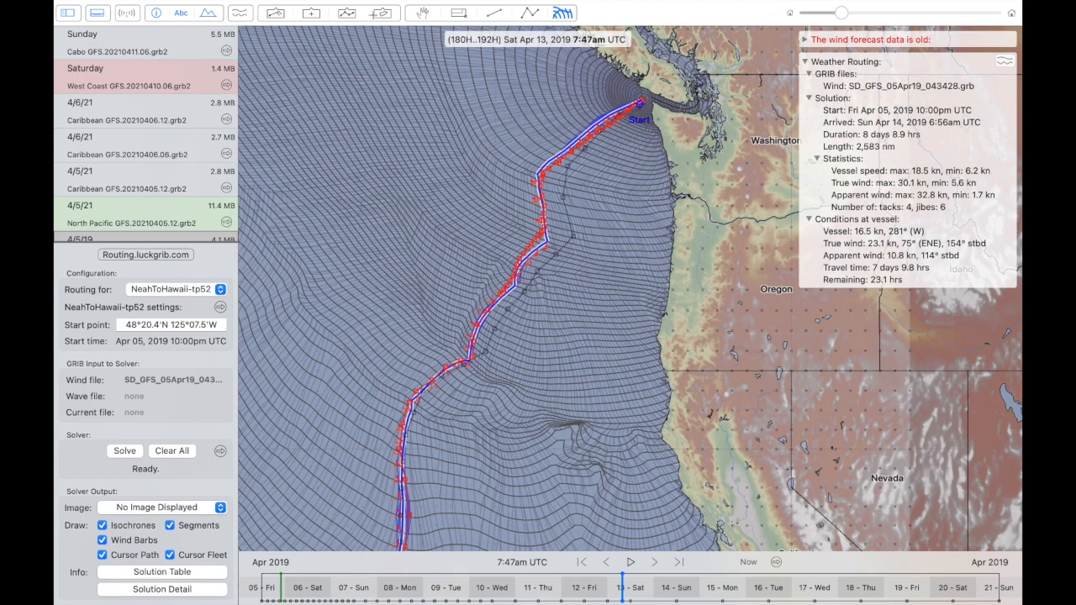
# - Show the OpenCPN to Hawaii vessel and the qtVLM to Hawaii route on the map
pyautogui.click(382, 13)
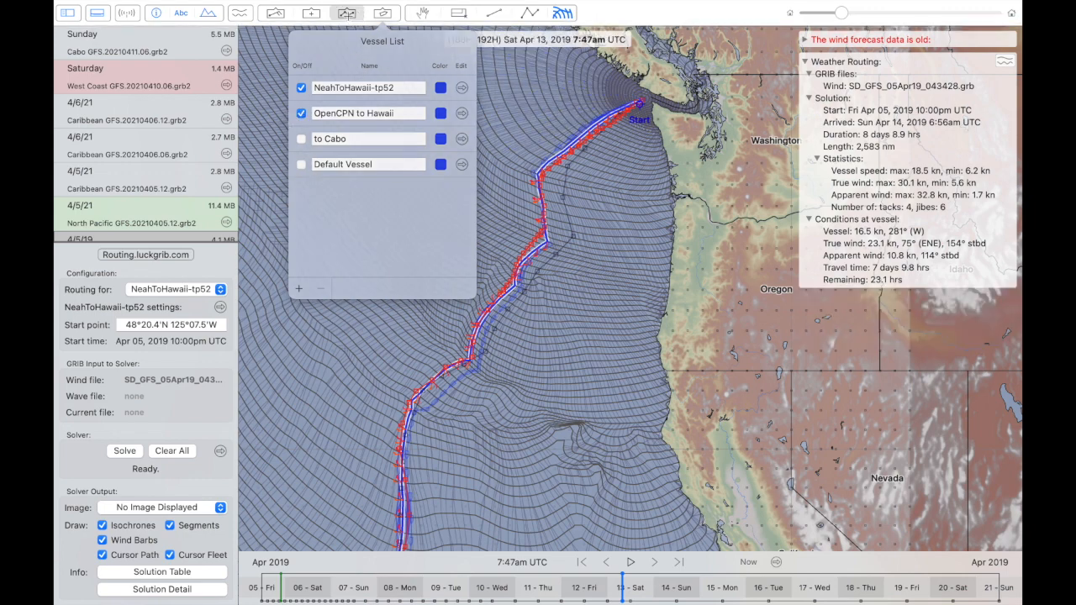
pyautogui.click(348, 14)
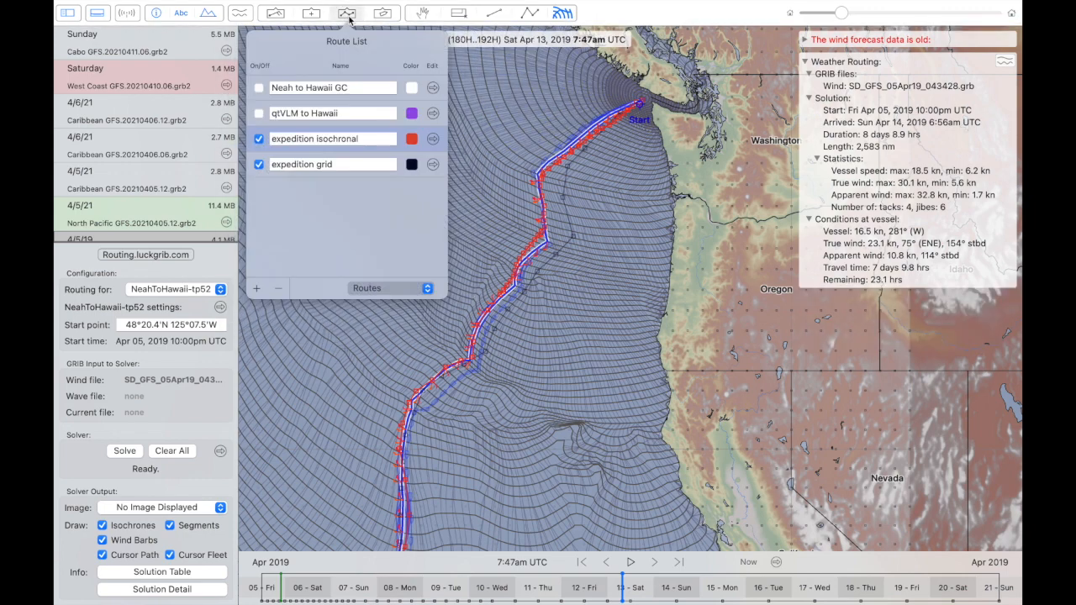
pyautogui.click(259, 114)
pyautogui.click(632, 113)
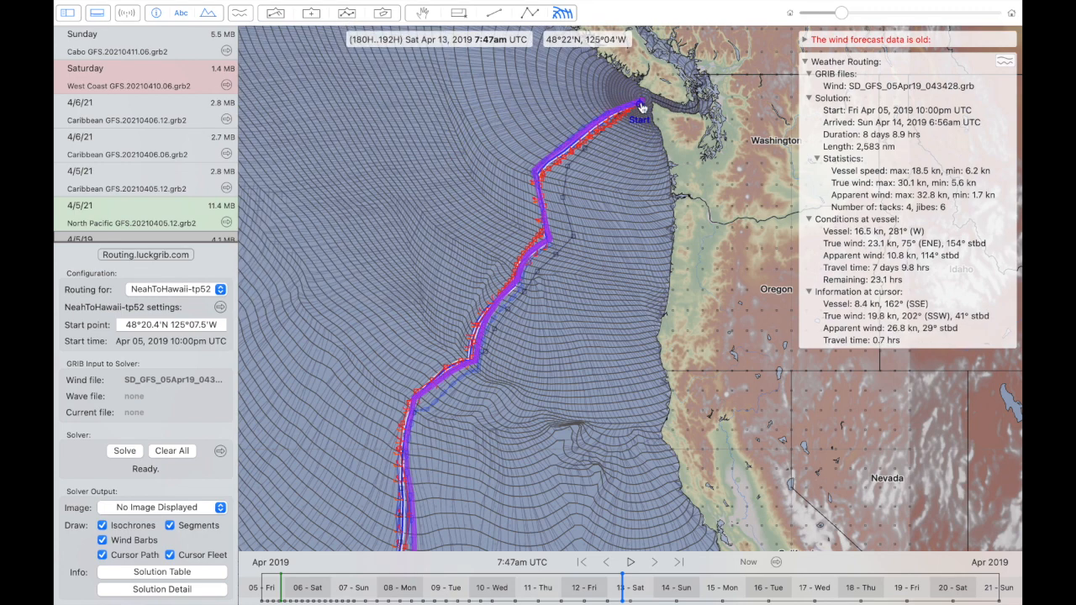
# - Compare the qtVLM, OpenCPN and expedition routes with the solved route along the first leg southwest of the start
pyautogui.scroll(5, 642, 105)
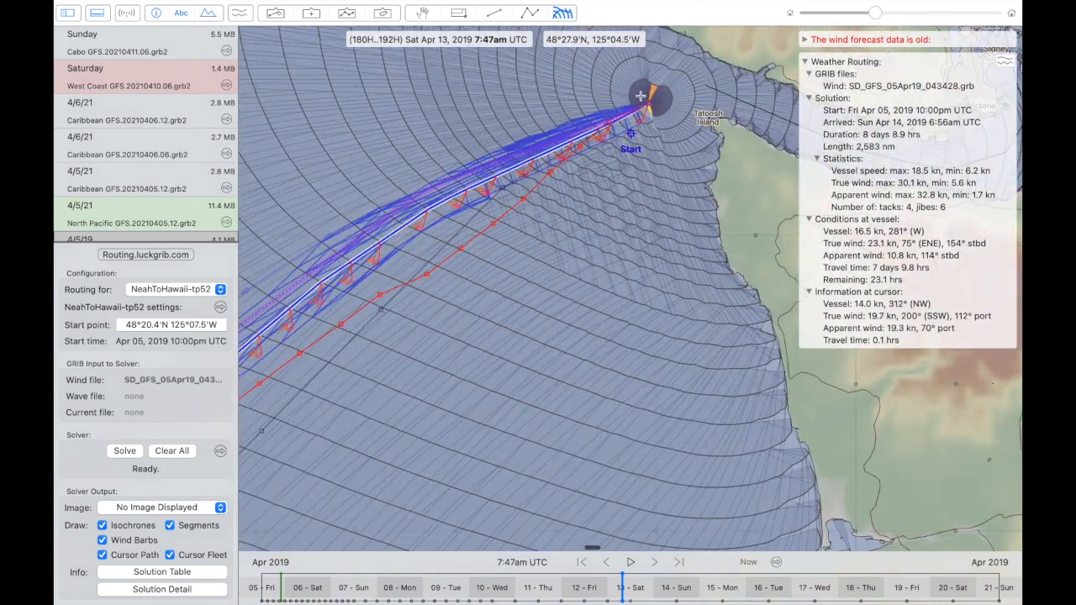
pyautogui.hscroll(-5, 641, 96)
pyautogui.scroll(-3, 641, 96)
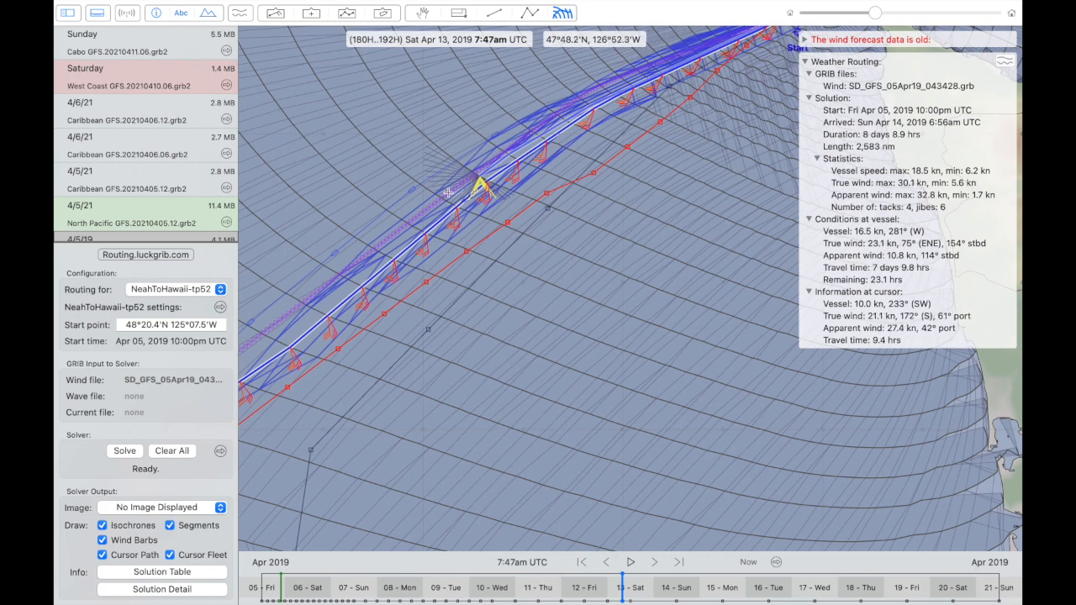
pyautogui.hscroll(-3, 469, 308)
pyautogui.scroll(-2, 469, 307)
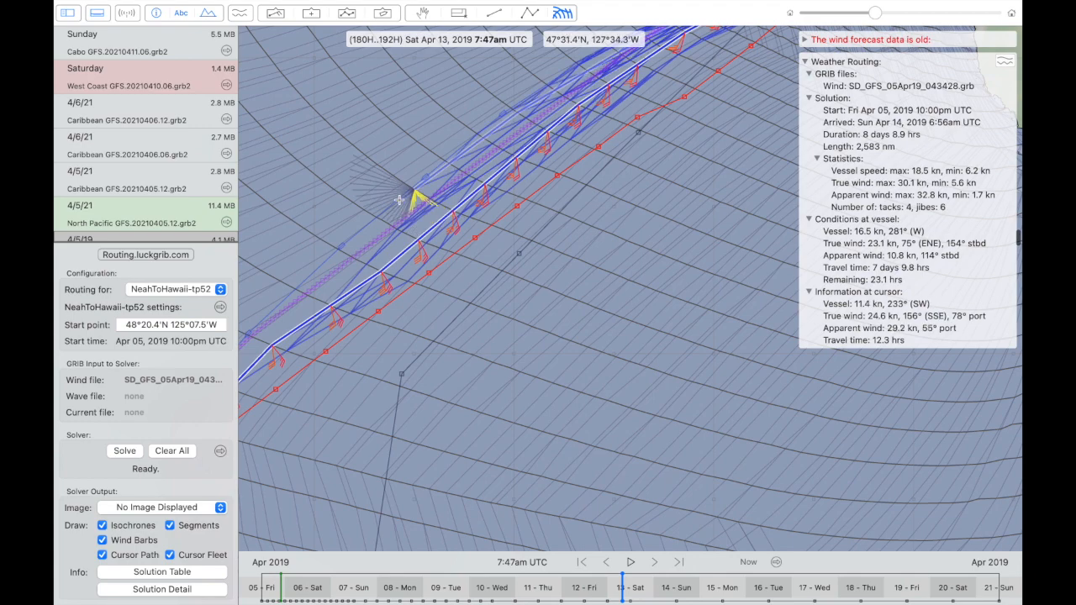
# - Select the OpenCPN to Hawaii vessel's route with the route tool and return to weather routing
pyautogui.click(529, 12)
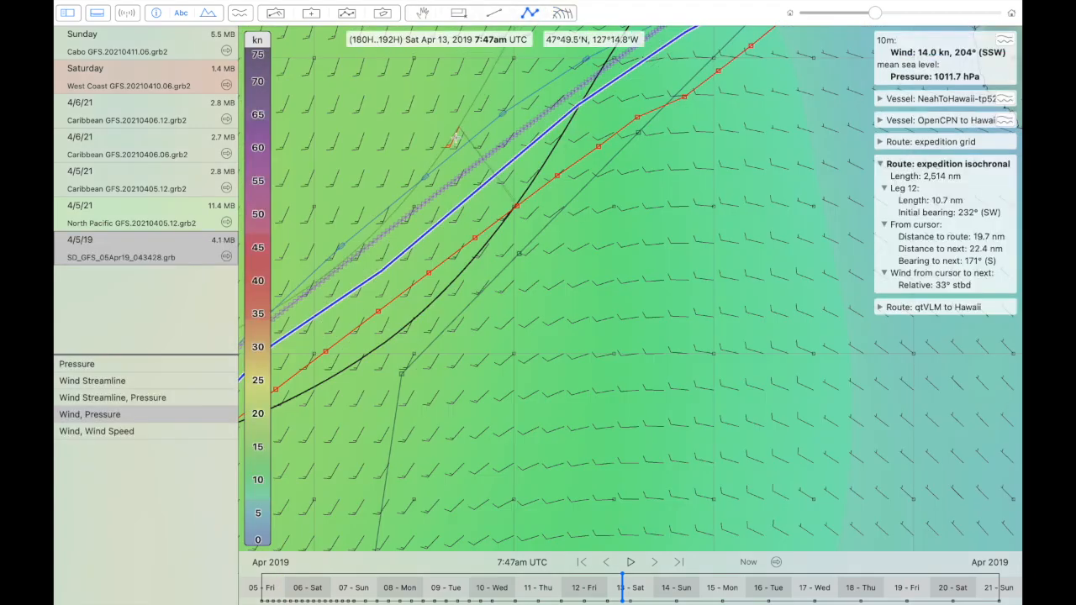
pyautogui.click(462, 153)
pyautogui.moveTo(568, 17)
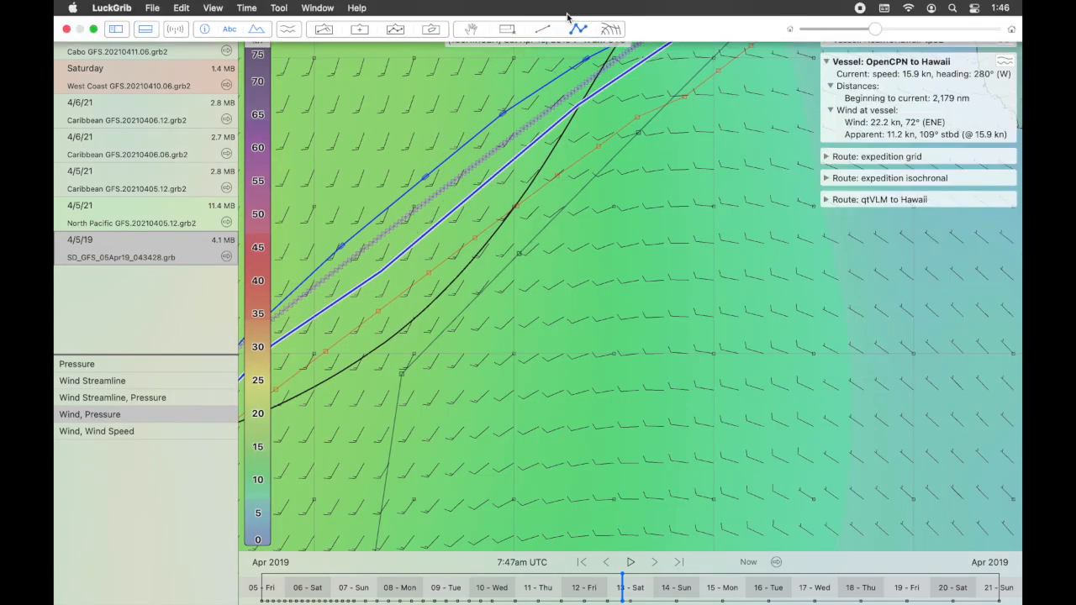
pyautogui.click(563, 12)
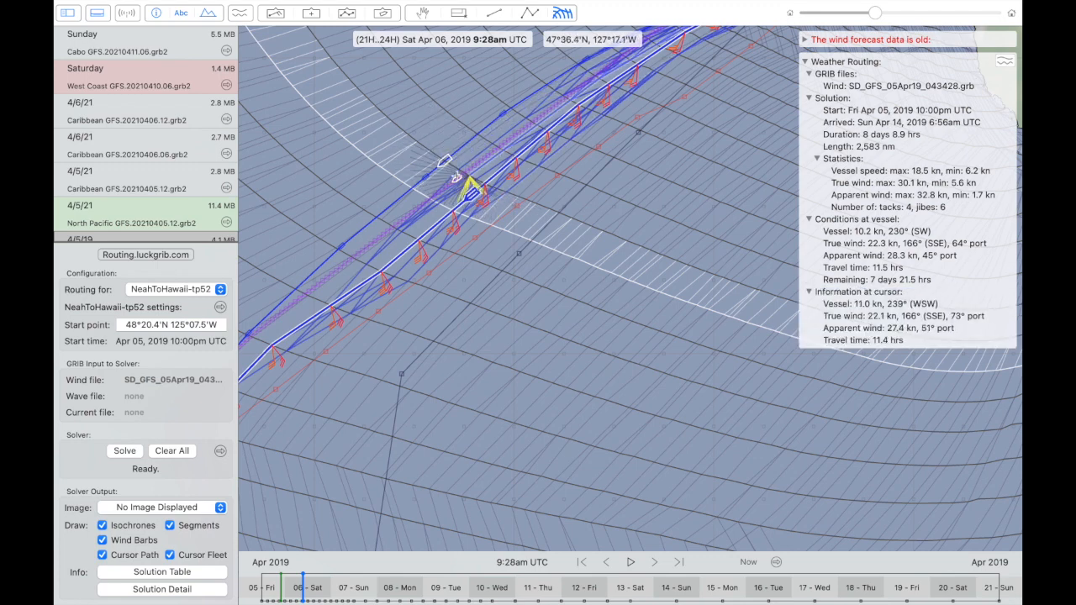
# - Move the vessel along the first leg and around the tack to 4:17pm UTC on Apr 6
pyautogui.scroll(-5, 437, 168)
pyautogui.hscroll(-5, 437, 168)
pyautogui.click(439, 204)
pyautogui.moveTo(438, 204)
pyautogui.mouseDown()
pyautogui.moveTo(372, 273)
pyautogui.moveTo(418, 218)
pyautogui.moveTo(517, 143)
pyautogui.moveTo(374, 248)
pyautogui.moveTo(302, 367)
pyautogui.mouseUp()
pyautogui.scroll(-10, 302, 365)
pyautogui.hscroll(-4, 302, 365)
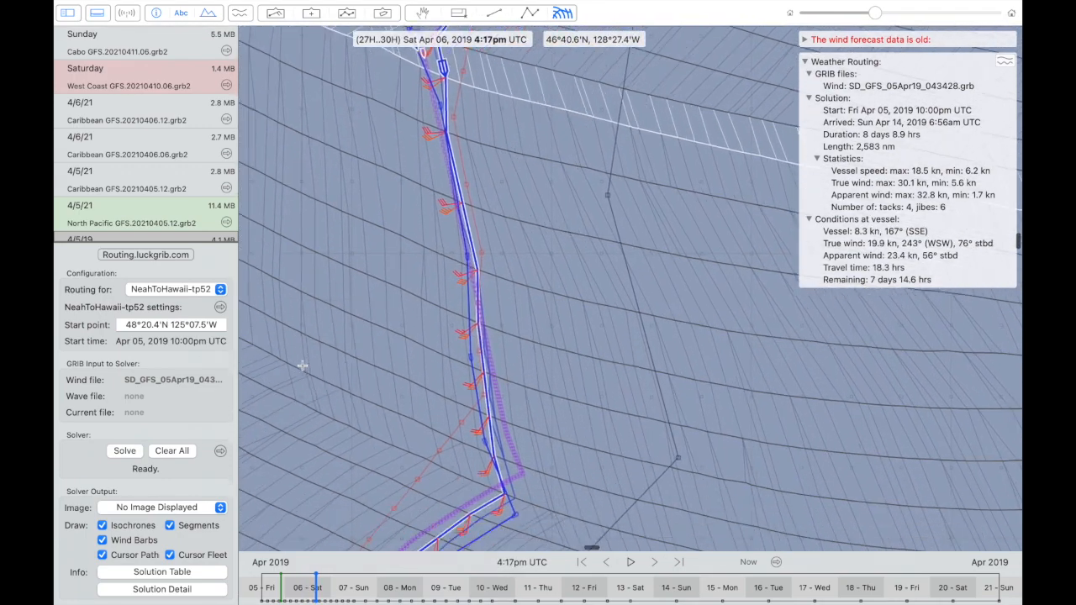
# - Move the vessel through the next tacks to 2:43am and 10:05am UTC on Apr 7, comparing the nearby routes
pyautogui.moveTo(480, 277)
pyautogui.mouseDown()
pyautogui.moveTo(502, 363)
pyautogui.moveTo(428, 408)
pyautogui.mouseUp()
pyautogui.scroll(-10, 430, 414)
pyautogui.hscroll(-5, 430, 414)
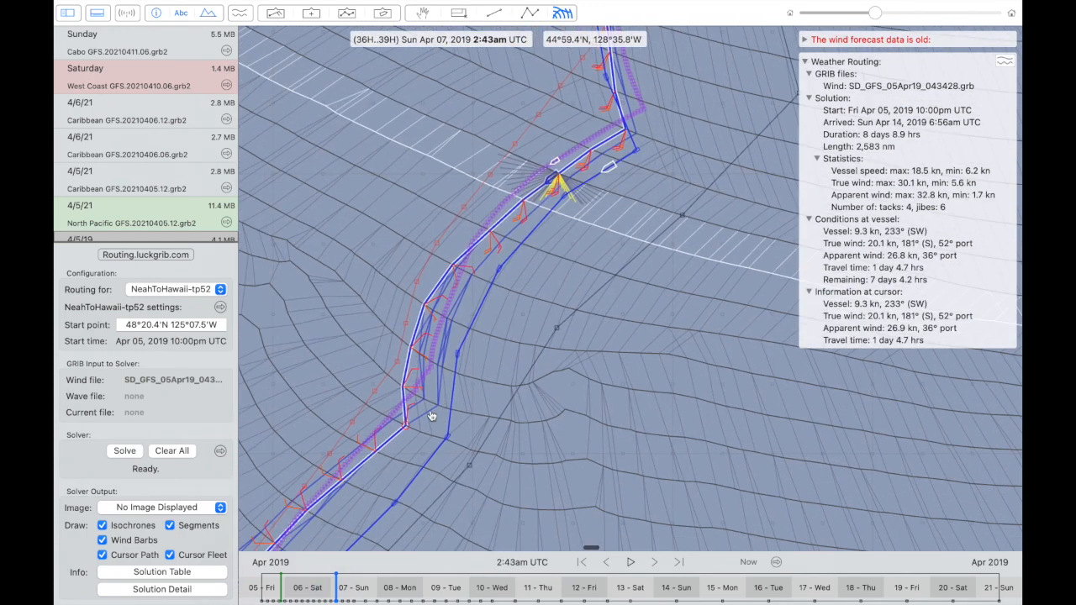
pyautogui.moveTo(455, 273); pyautogui.dragTo(450, 265)
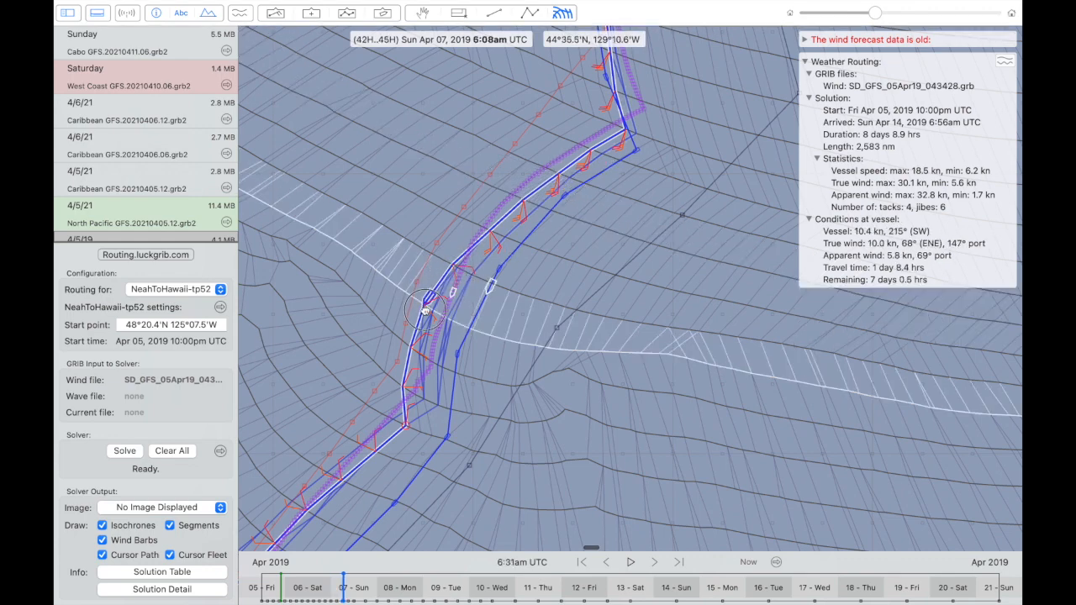
pyautogui.moveTo(426, 311)
pyautogui.mouseDown()
pyautogui.moveTo(393, 433)
pyautogui.moveTo(416, 413)
pyautogui.moveTo(389, 443)
pyautogui.mouseUp()
pyautogui.scroll(-10, 391, 447)
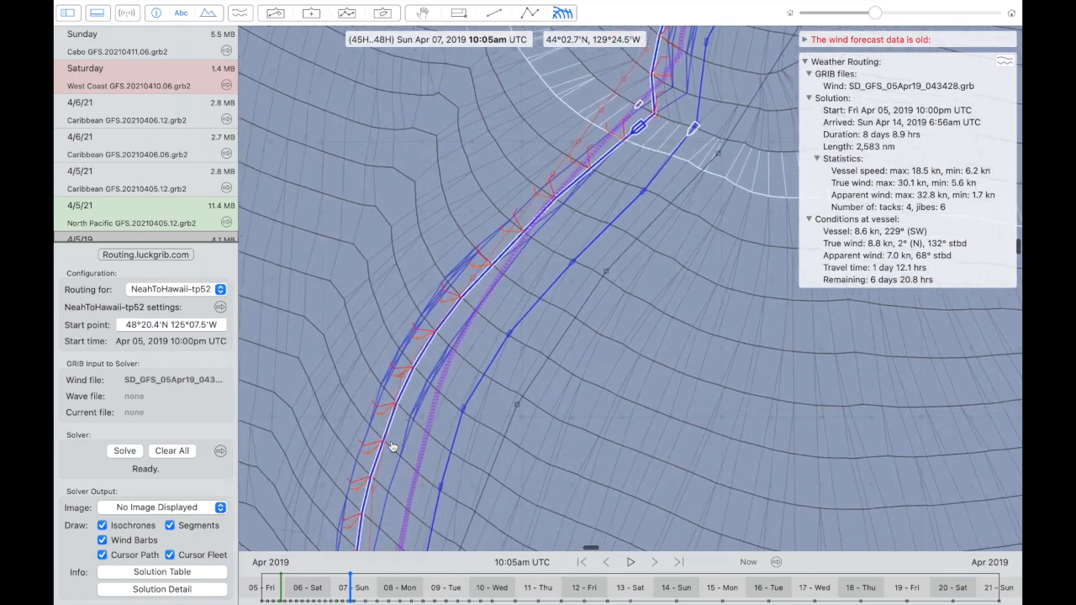
# - Place the vessel beyond the tack near 42°N at 3:16am UTC on Apr 8 and examine the routes southwest of it
pyautogui.moveTo(391, 450); pyautogui.dragTo(533, 286)
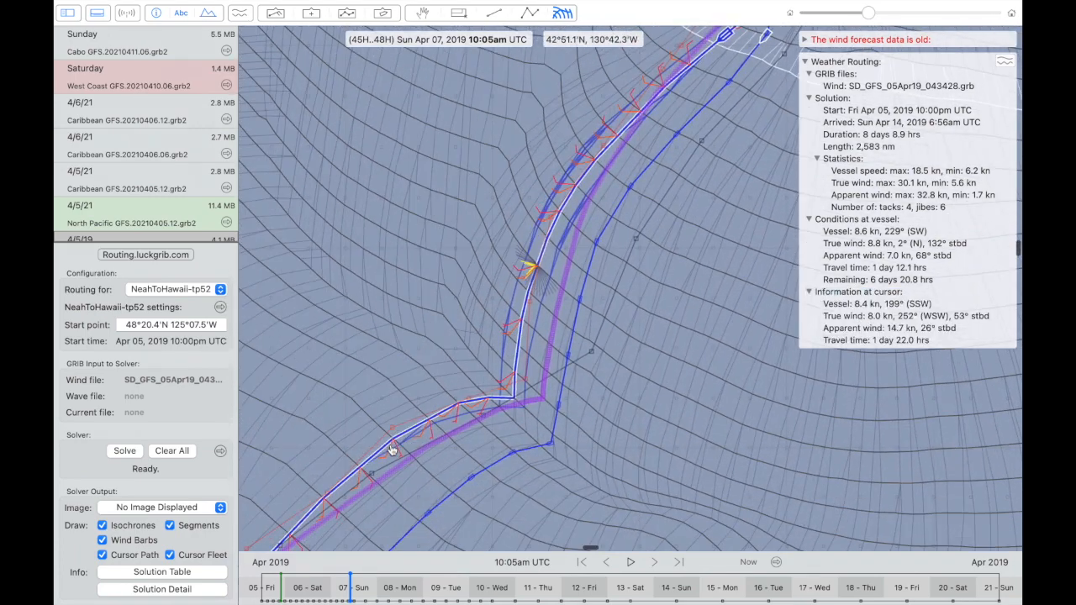
pyautogui.click(512, 388)
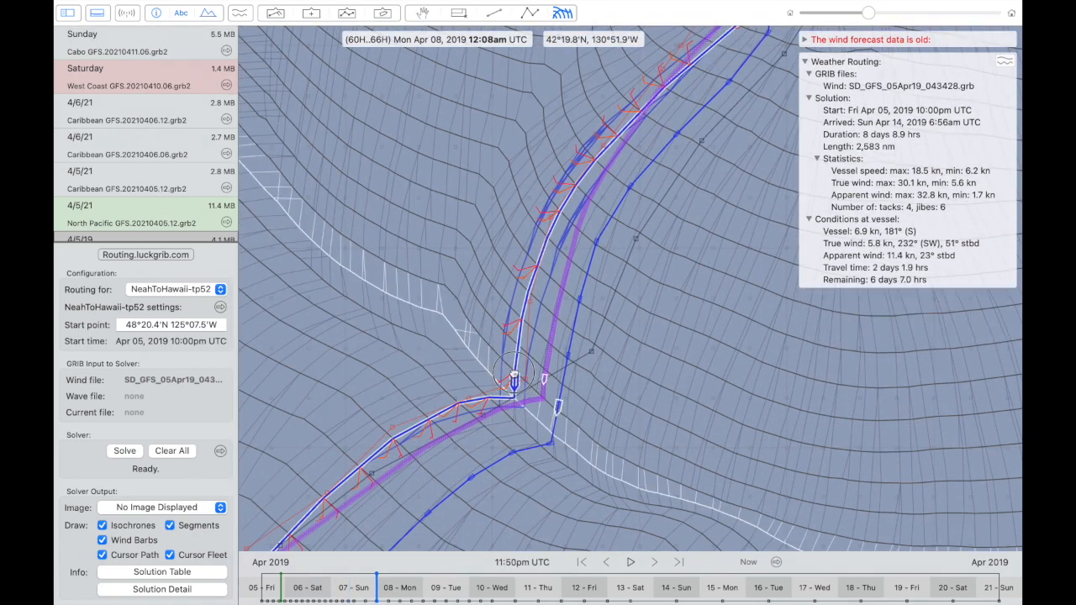
pyautogui.moveTo(515, 380)
pyautogui.mouseDown()
pyautogui.moveTo(505, 366)
pyautogui.moveTo(510, 392)
pyautogui.moveTo(462, 414)
pyautogui.mouseUp()
pyautogui.scroll(-5, 462, 414)
pyautogui.hscroll(-4, 462, 415)
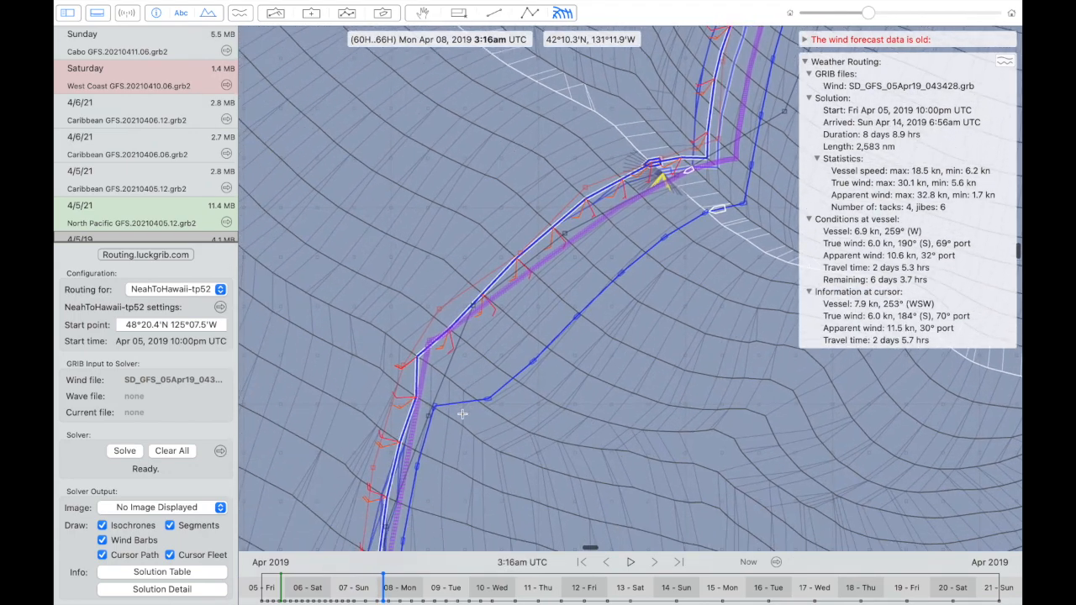
# - Move the vessel to the tack near 41°12'N 132°51'W at 2:12pm UTC on Apr 8 and examine the leg south of it
pyautogui.click(580, 193)
pyautogui.moveTo(578, 196)
pyautogui.mouseDown()
pyautogui.moveTo(512, 268)
pyautogui.moveTo(624, 179)
pyautogui.moveTo(484, 281)
pyautogui.moveTo(425, 347)
pyautogui.mouseUp()
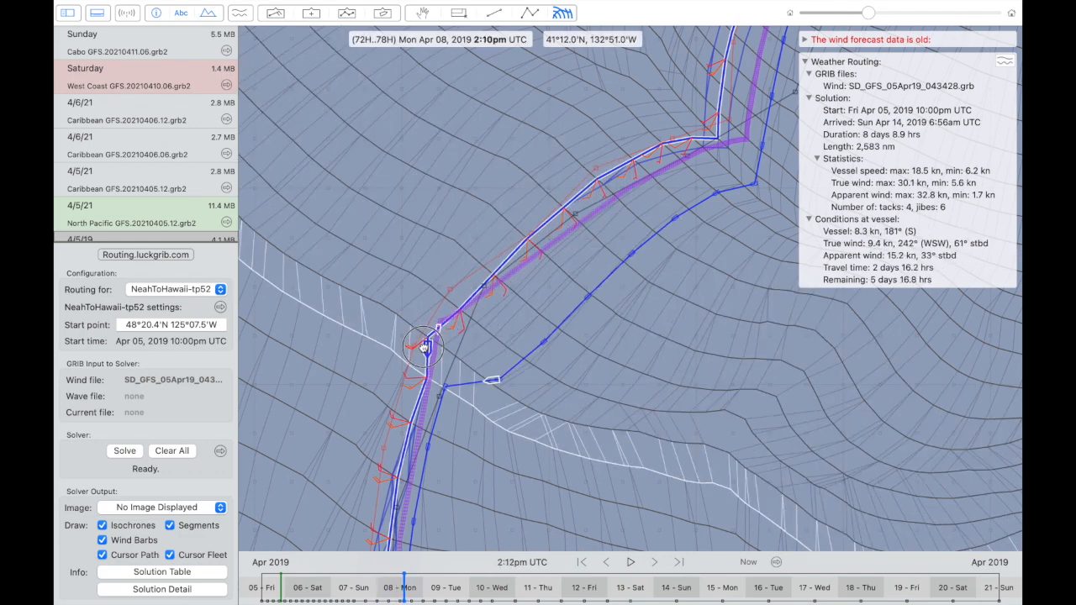
pyautogui.scroll(-10, 426, 350)
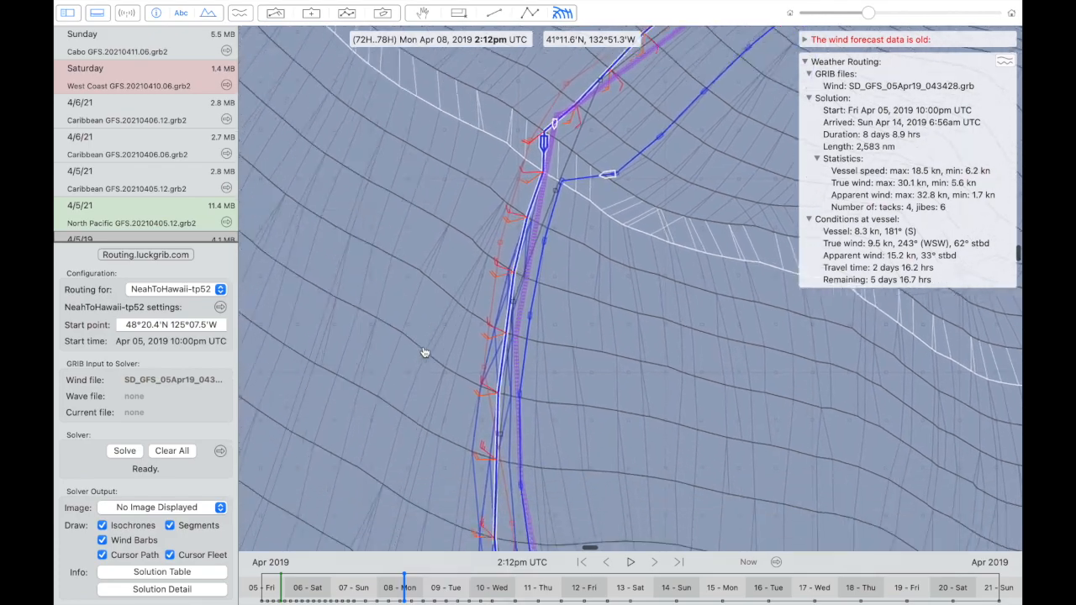
pyautogui.hscroll(-5, 421, 351)
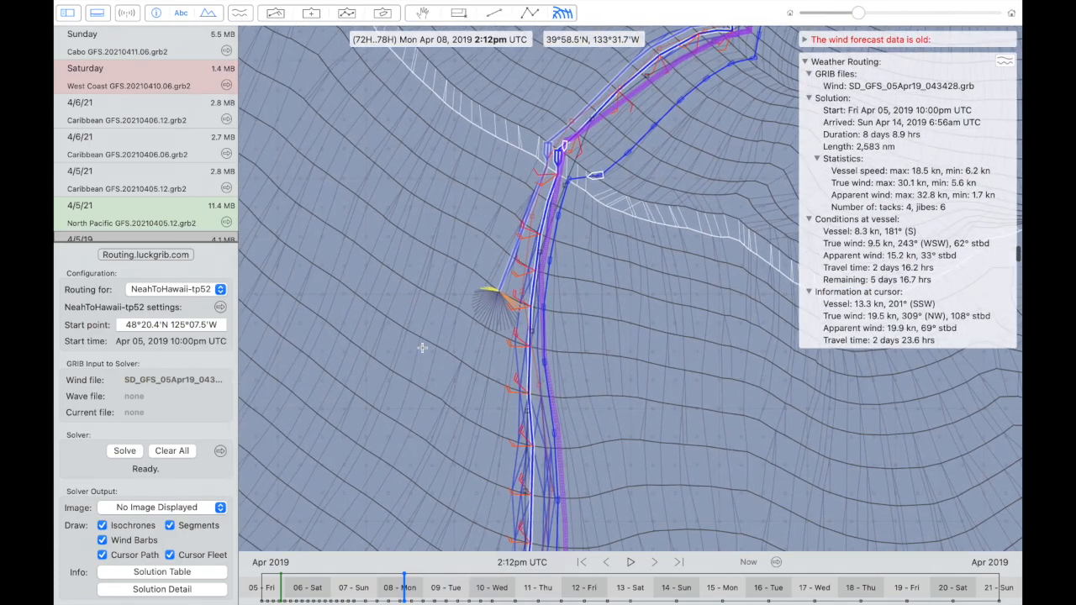
pyautogui.scroll(-5, 421, 350)
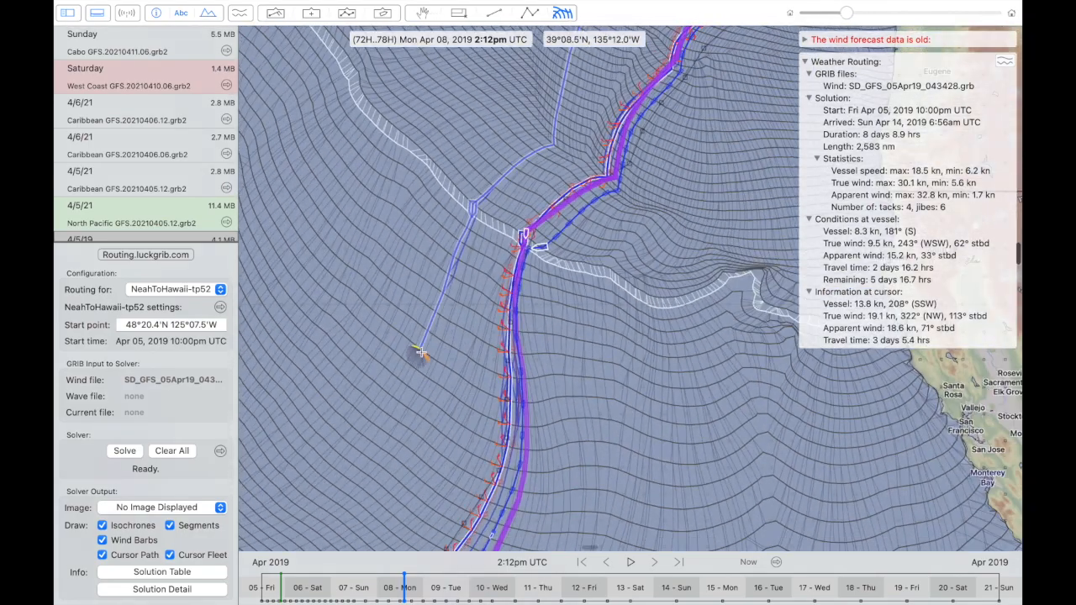
# - Move the vessel past the bend near 34°N to 9:00am UTC on Apr 10 and compare the routes there
pyautogui.scroll(-5, 421, 351)
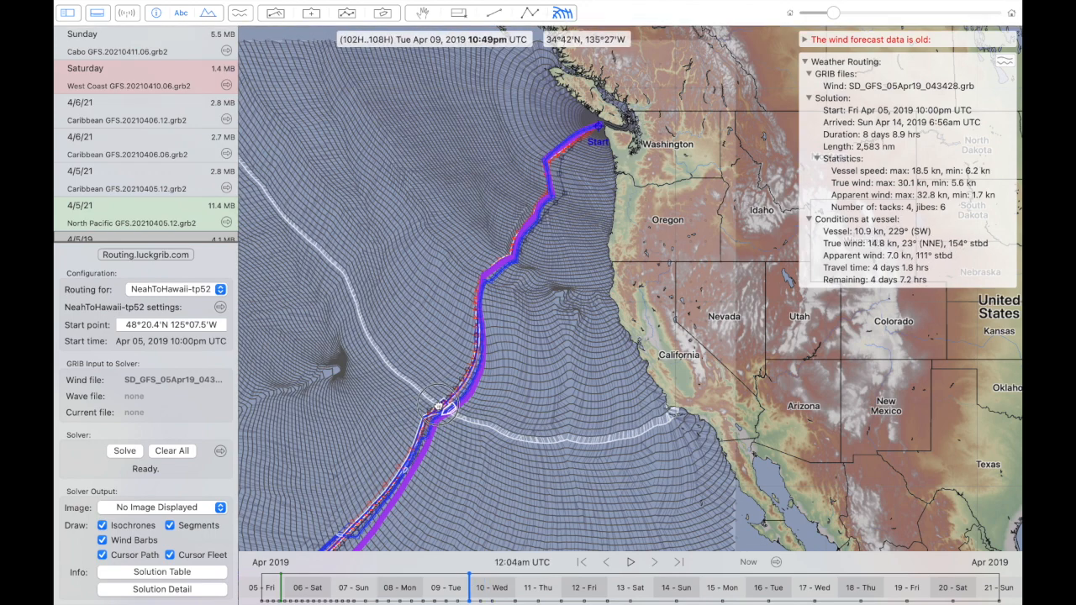
pyautogui.scroll(-3, 411, 420)
pyautogui.hscroll(-2, 412, 420)
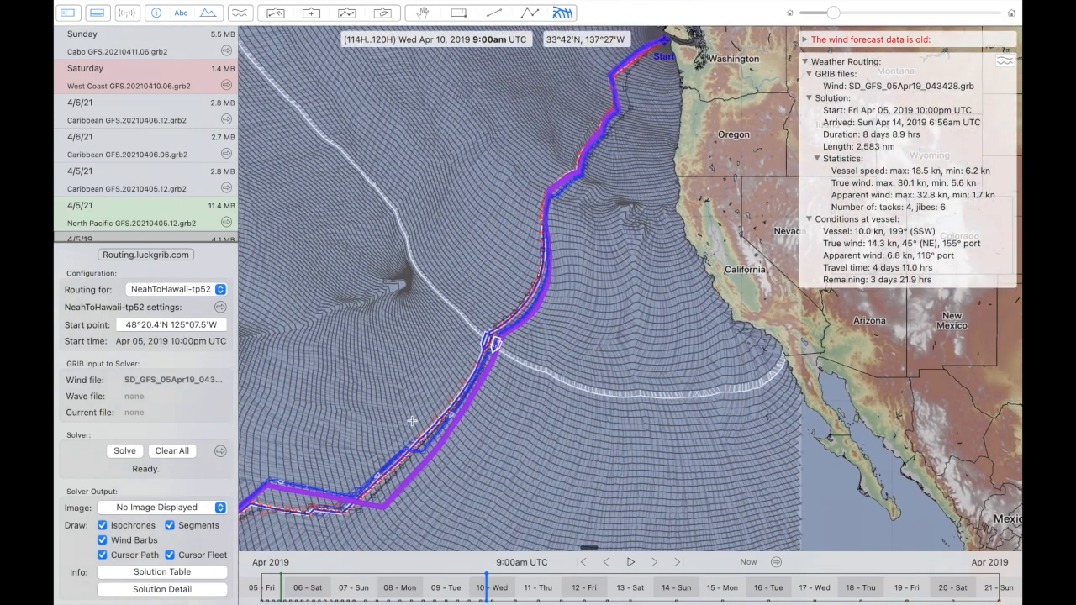
pyautogui.scroll(1, 494, 368)
pyautogui.scroll(3, 493, 368)
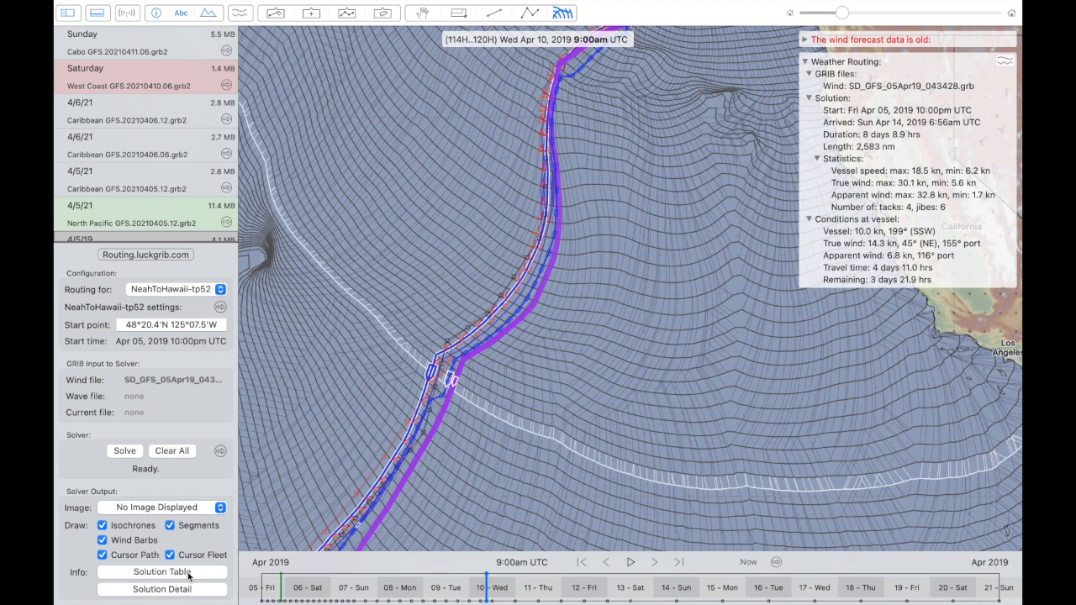
# - Display the T Wind Speed (TWS) image and examine it along the routes toward Hawaii
pyautogui.click(195, 509)
pyautogui.click(189, 464)
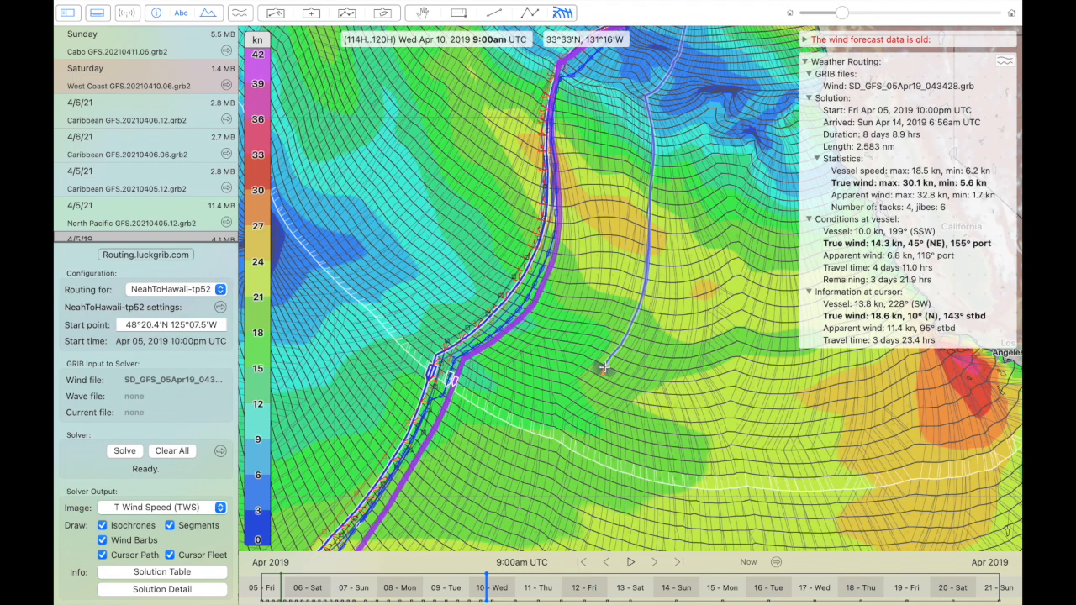
pyautogui.scroll(-5, 603, 367)
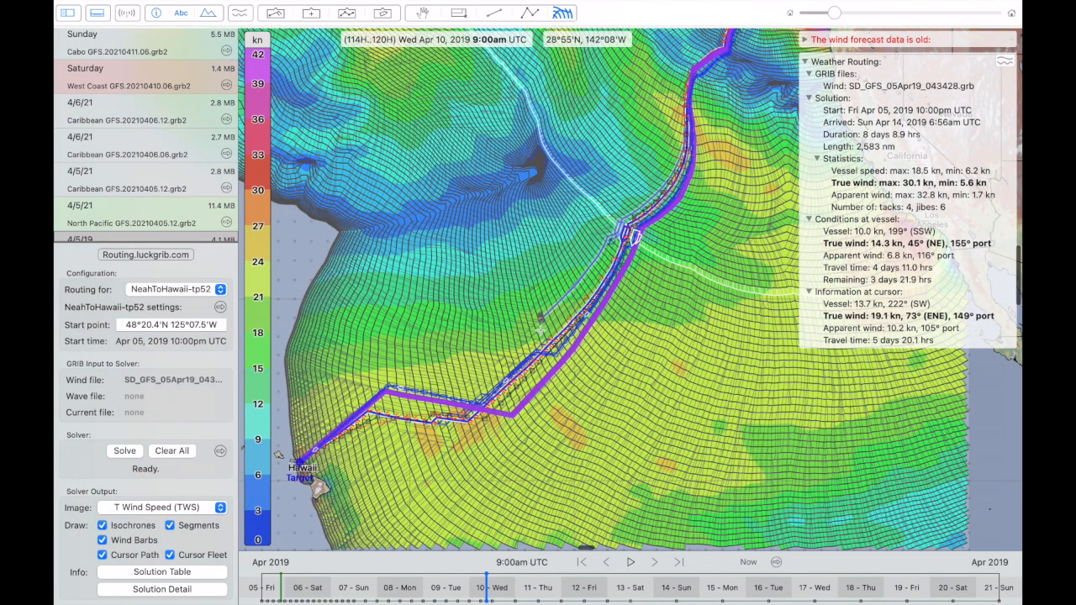
pyautogui.scroll(3, 545, 336)
pyautogui.scroll(10, 545, 336)
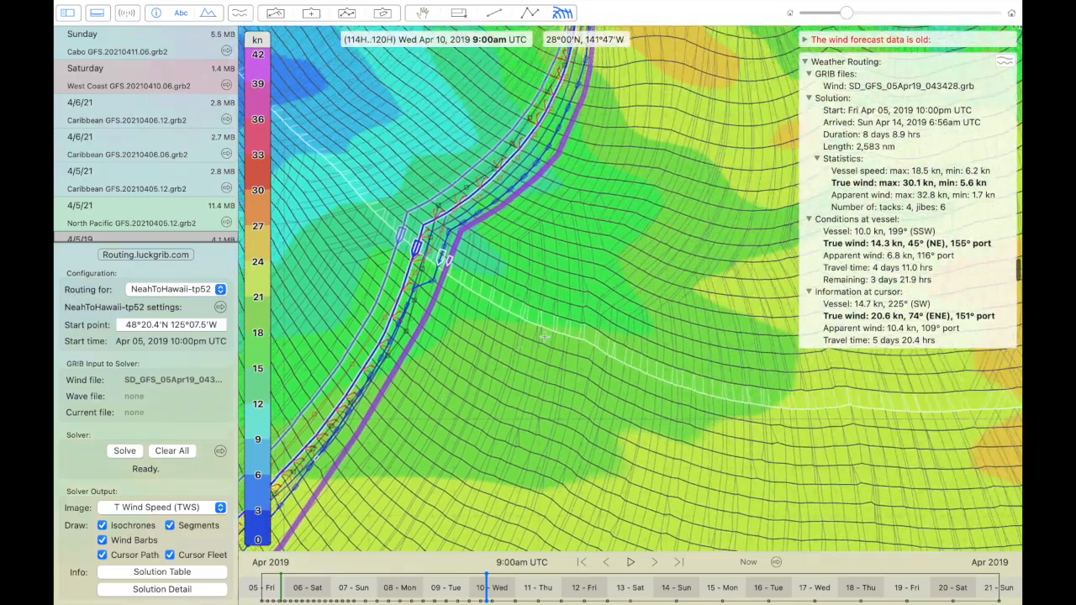
# - Examine wind speed and the cursor paths south of the first leg near the Neah Bay start
pyautogui.scroll(10, 545, 336)
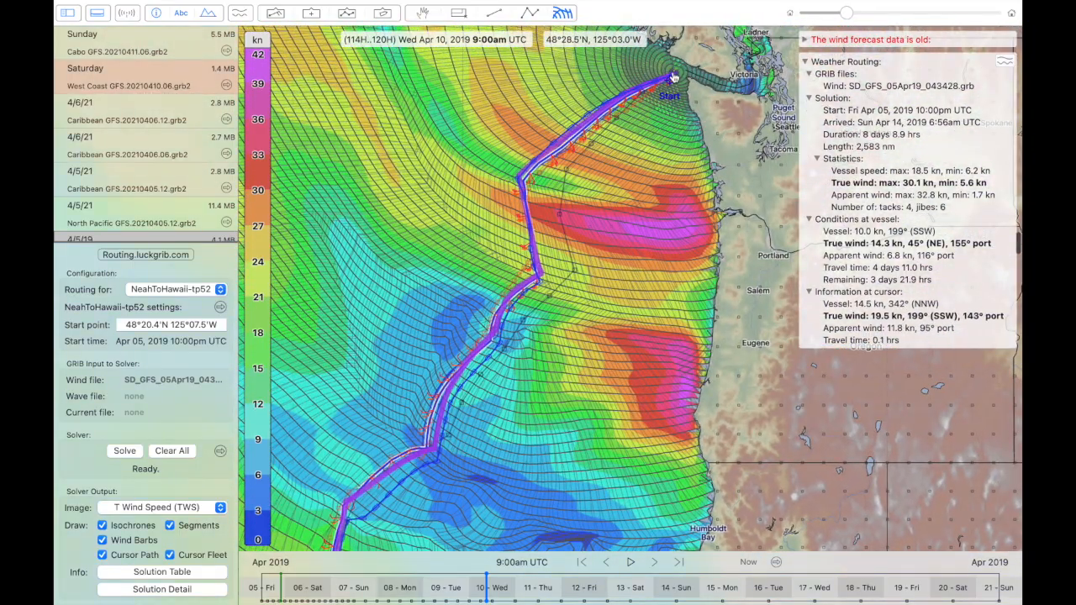
pyautogui.scroll(5, 672, 84)
pyautogui.scroll(3, 672, 78)
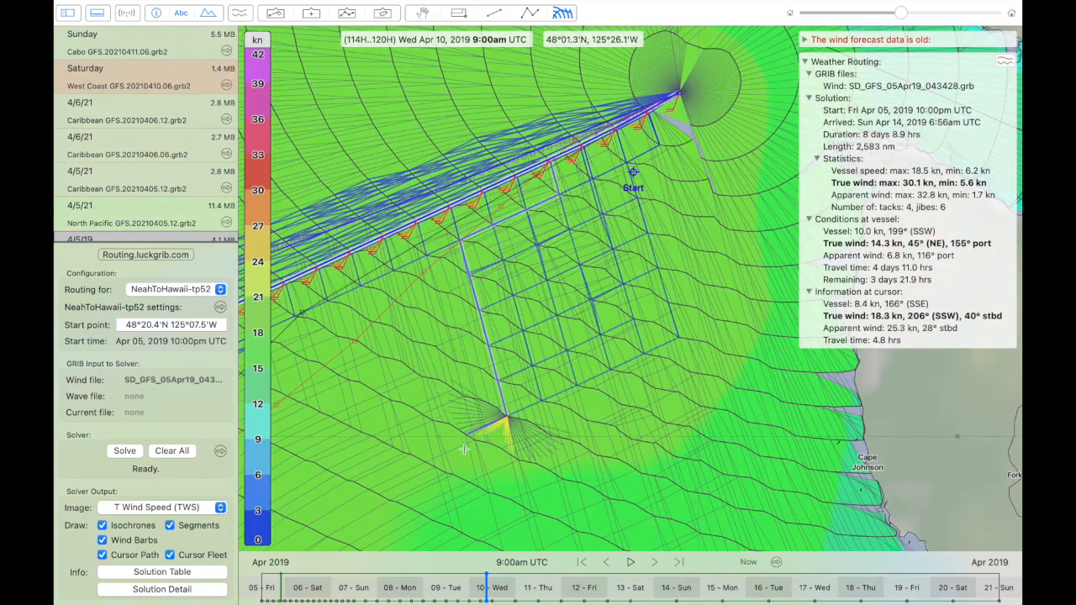
pyautogui.scroll(-4, 461, 467)
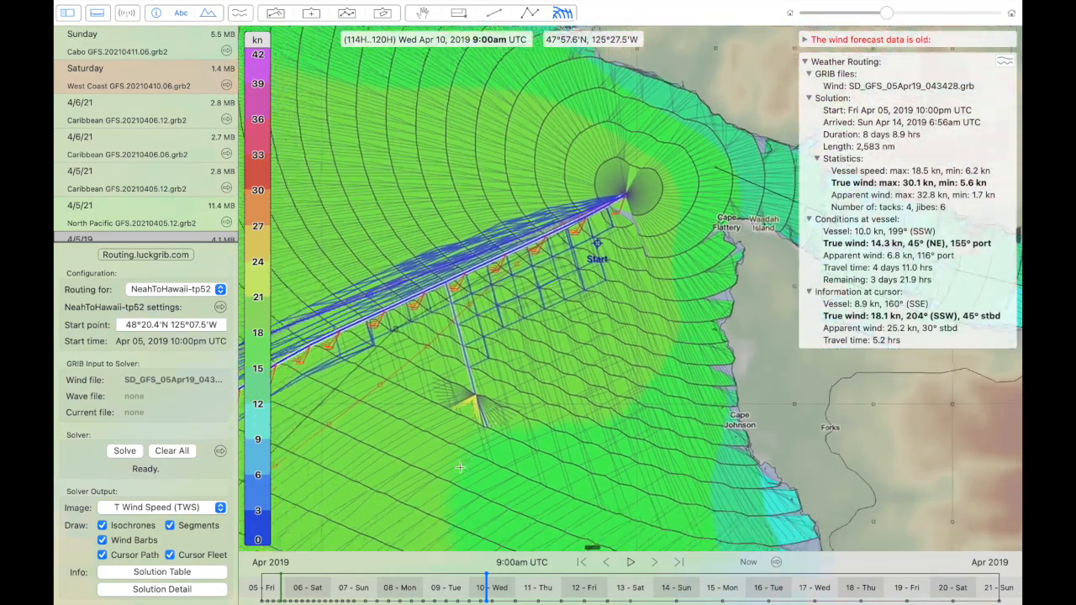
pyautogui.scroll(3, 461, 467)
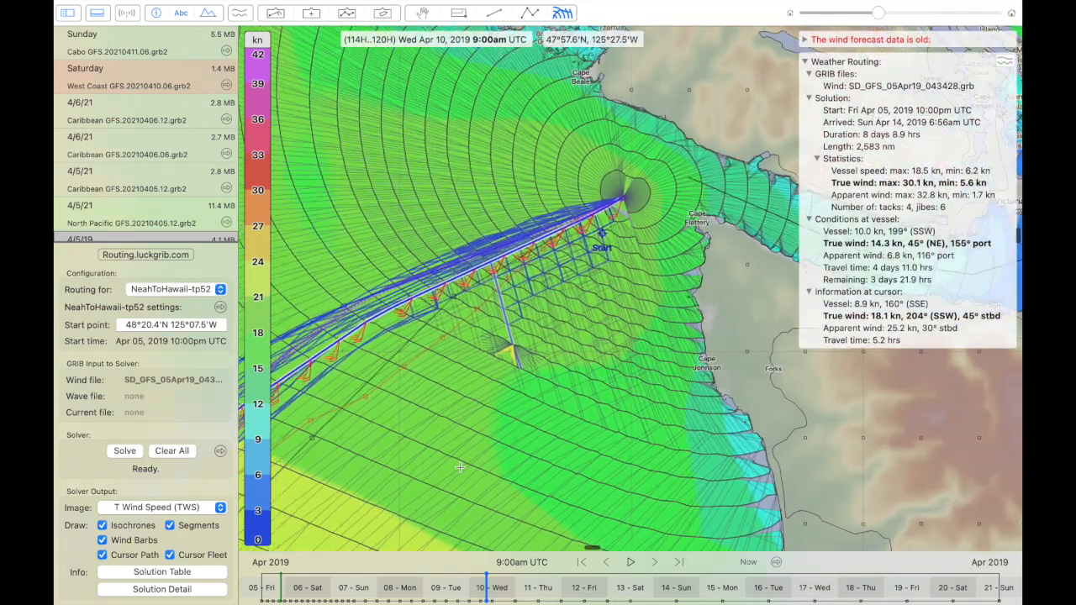